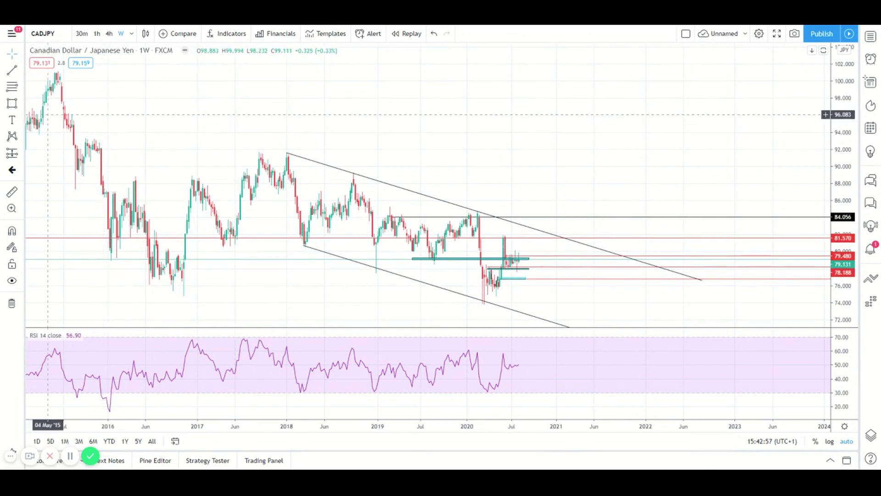
Step: Start a bar replay of the weekly CADJPY chart from the 11 Jun 2018 candle
{"action": "left_click", "coordinate": [329, 170]}
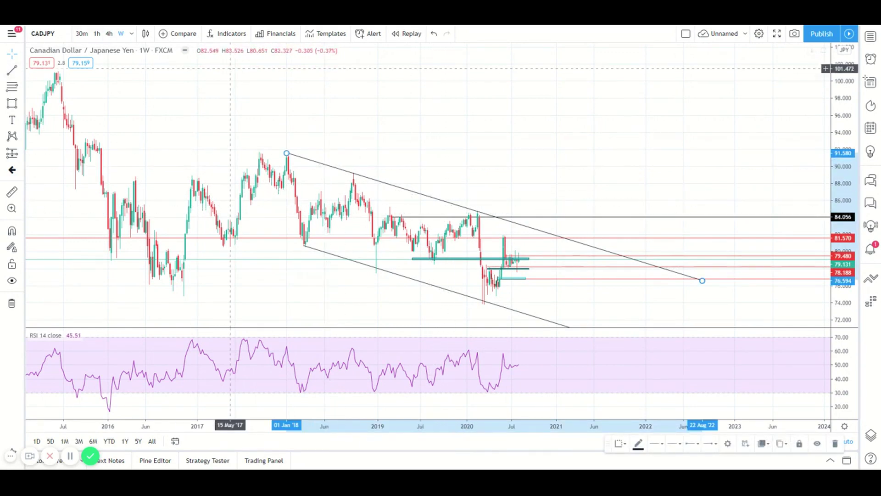
{"action": "left_click", "coordinate": [407, 34]}
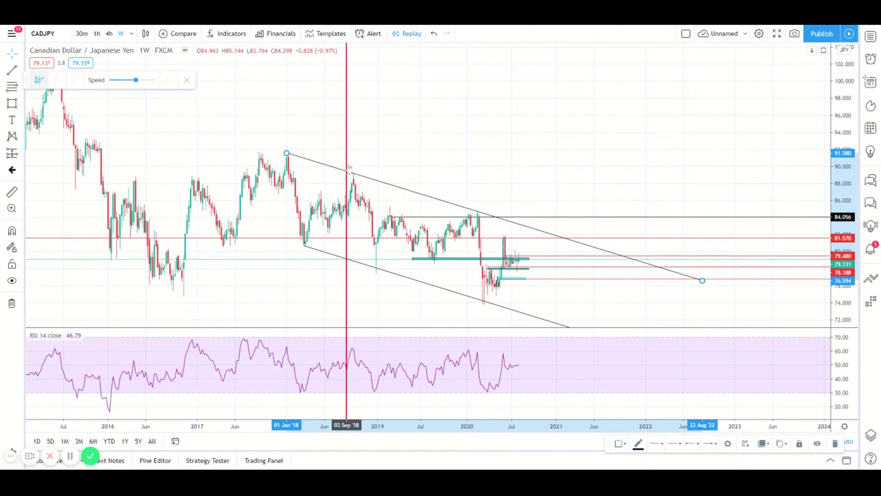
{"action": "left_click", "coordinate": [329, 172]}
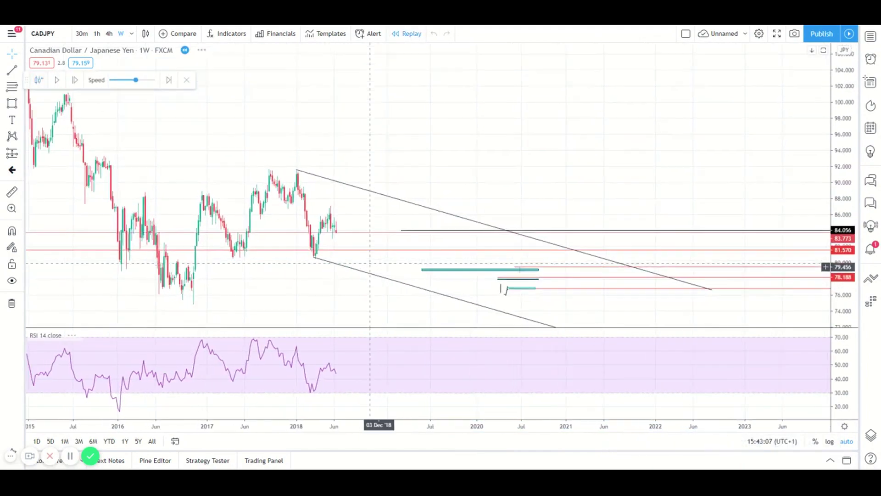
{"action": "left_click_drag", "start_coordinate": [546, 325], "coordinate": [326, 289]}
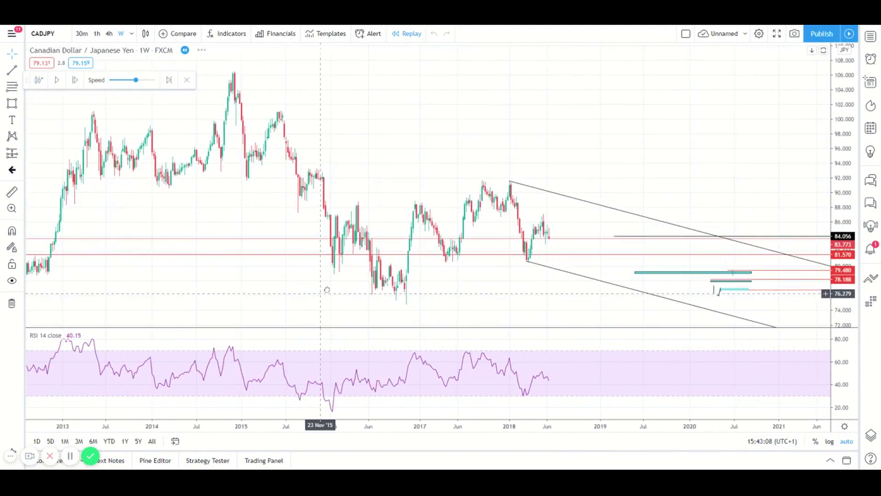
Step: Delete the lower and upper descending trend lines that form the channel from 2018
{"action": "left_click", "coordinate": [610, 283]}
{"action": "key", "text": "Delete"}
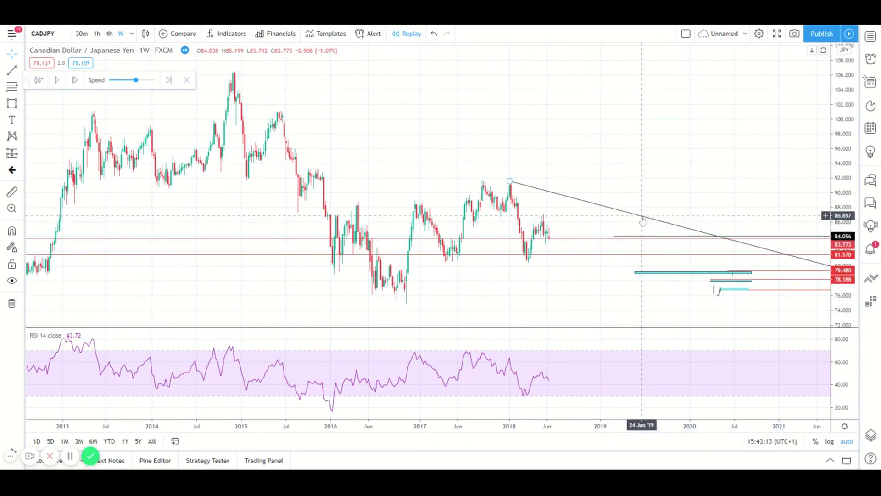
{"action": "left_click", "coordinate": [638, 214]}
{"action": "key", "text": "Delete"}
{"action": "left_click_drag", "start_coordinate": [595, 290], "coordinate": [490, 290]}
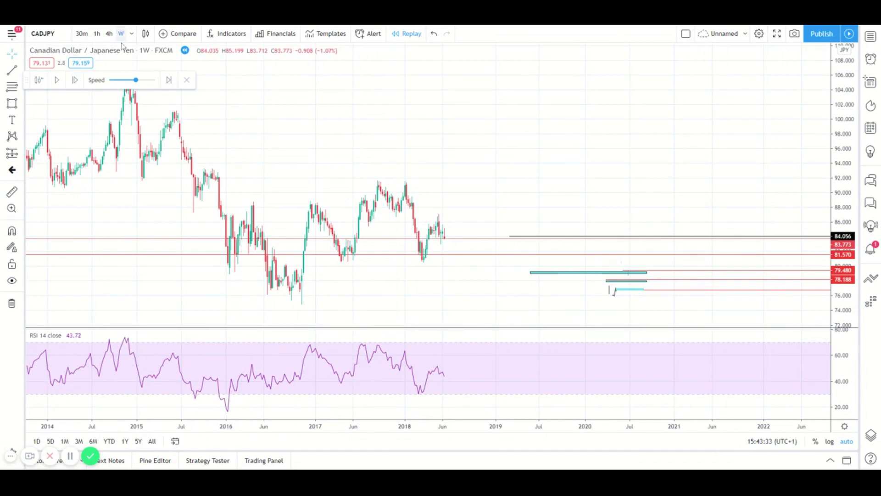
Step: Play the replay, raise its speed to the maximum, and pause it at the early 2019 candles
{"action": "left_click", "coordinate": [58, 80]}
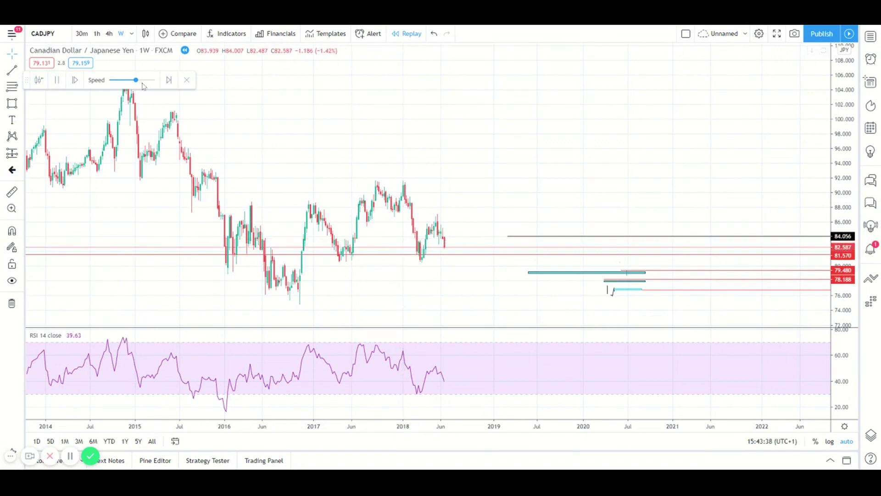
{"action": "mouse_move", "coordinate": [136, 83]}
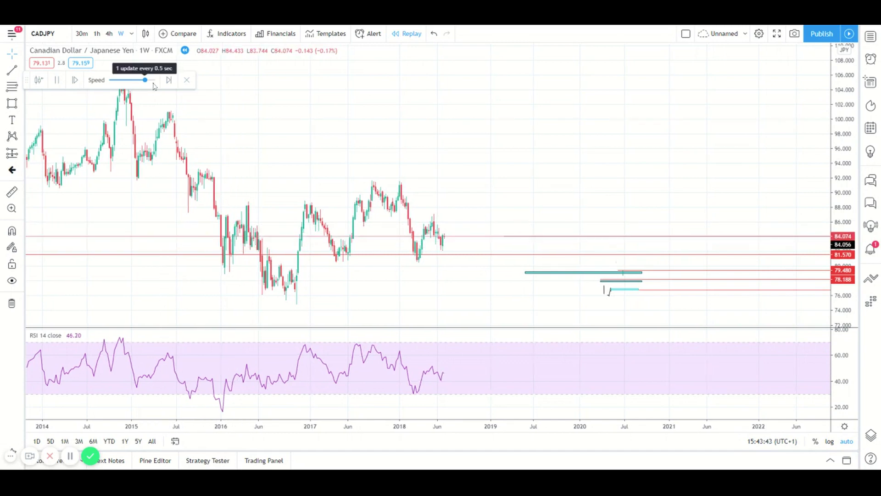
{"action": "left_click_drag", "start_coordinate": [144, 80], "coordinate": [154, 80]}
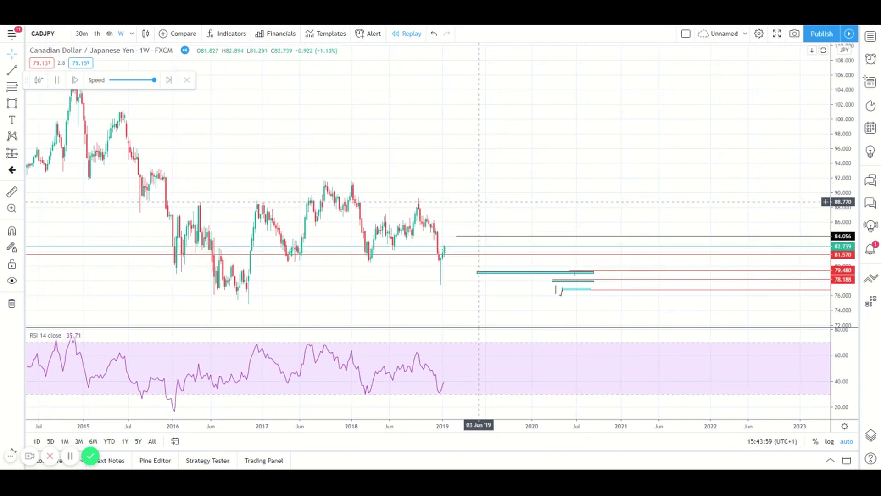
{"action": "left_click", "coordinate": [57, 80]}
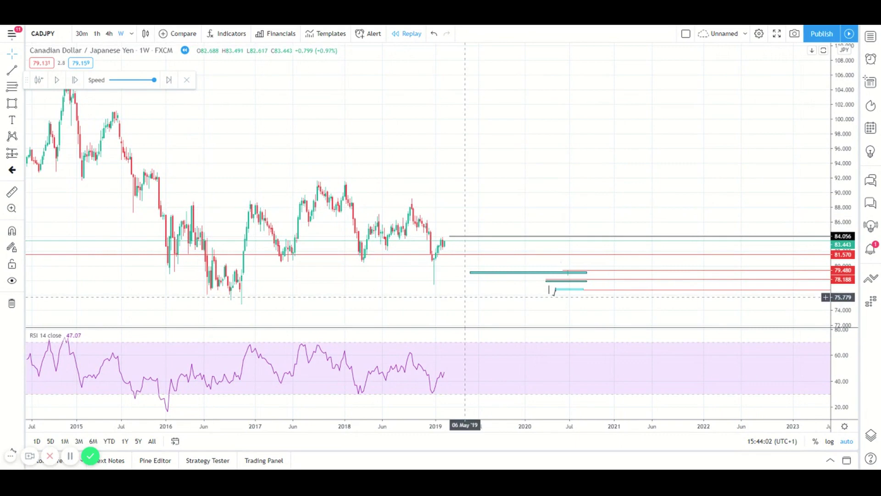
{"action": "left_click", "coordinate": [12, 103]}
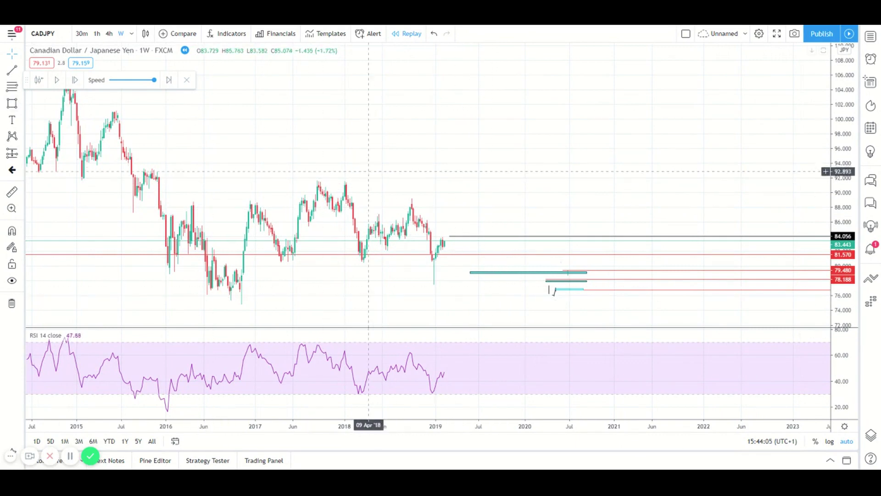
{"action": "mouse_move", "coordinate": [322, 162]}
{"action": "left_mouse_down"}
{"action": "mouse_move", "coordinate": [344, 266]}
{"action": "mouse_move", "coordinate": [594, 309]}
{"action": "mouse_move", "coordinate": [613, 324]}
{"action": "left_mouse_up"}
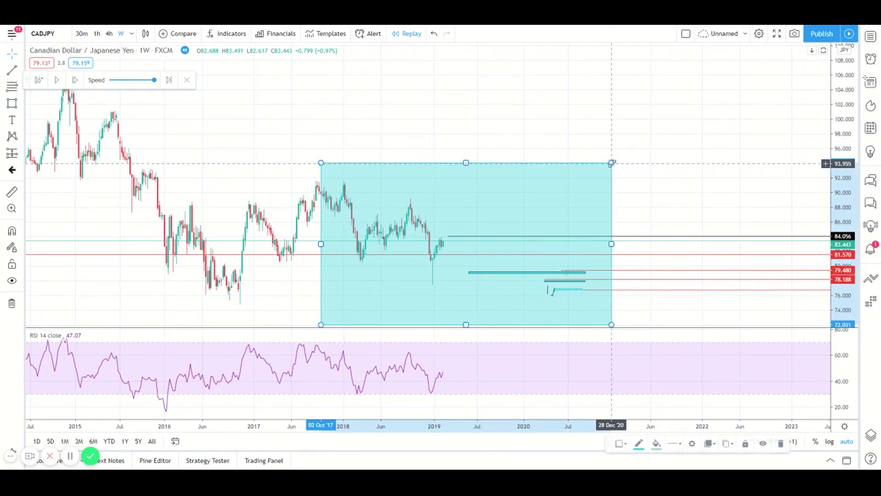
{"action": "key", "text": "Delete"}
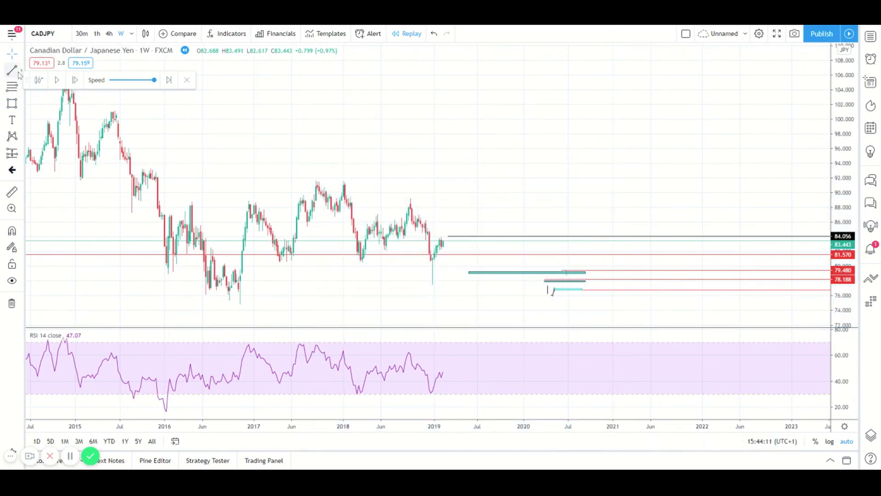
Step: Draw a small rectangle around the January 2018 swing high, with its upper edge at about 92.6
{"action": "left_click", "coordinate": [20, 71]}
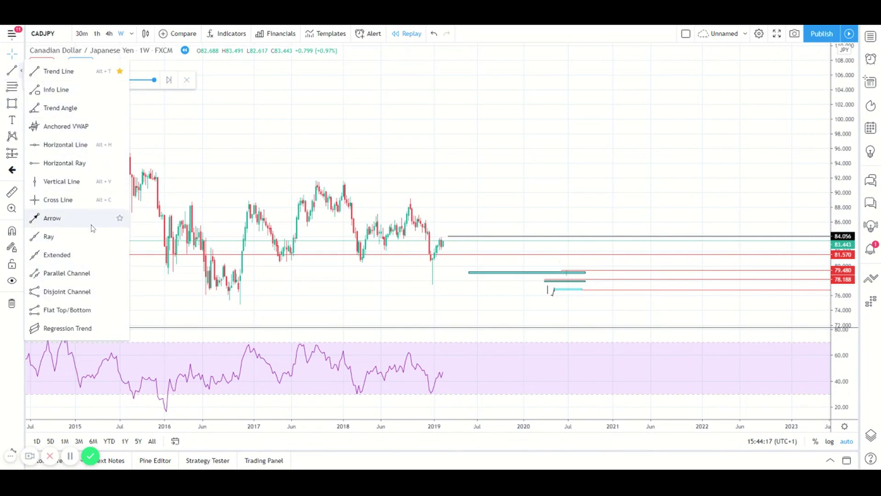
{"action": "left_click", "coordinate": [22, 104]}
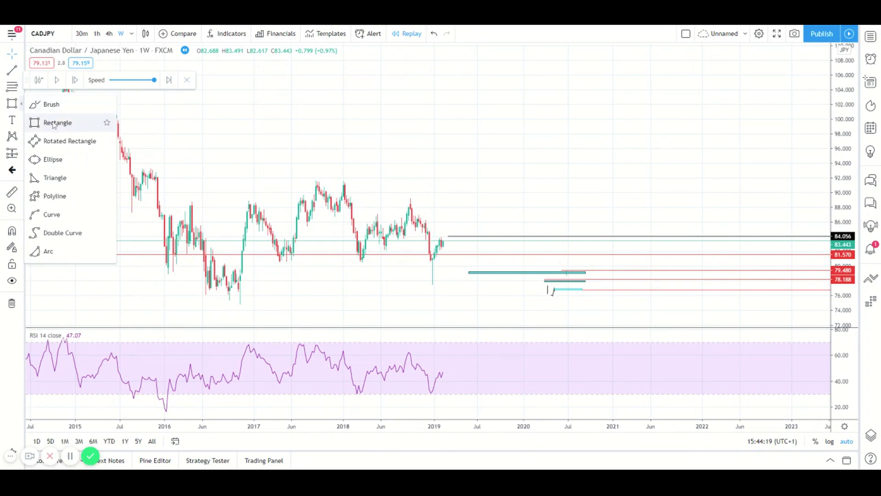
{"action": "left_click", "coordinate": [35, 123]}
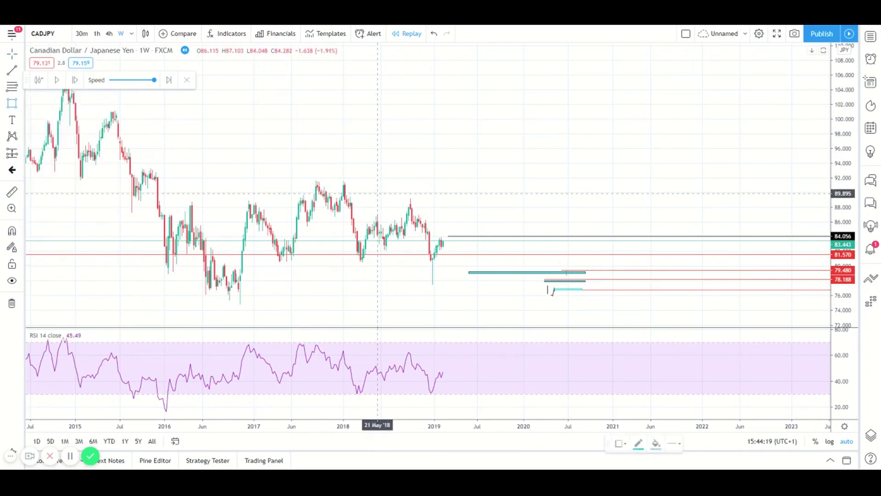
{"action": "left_click", "coordinate": [338, 173]}
{"action": "left_click", "coordinate": [359, 186]}
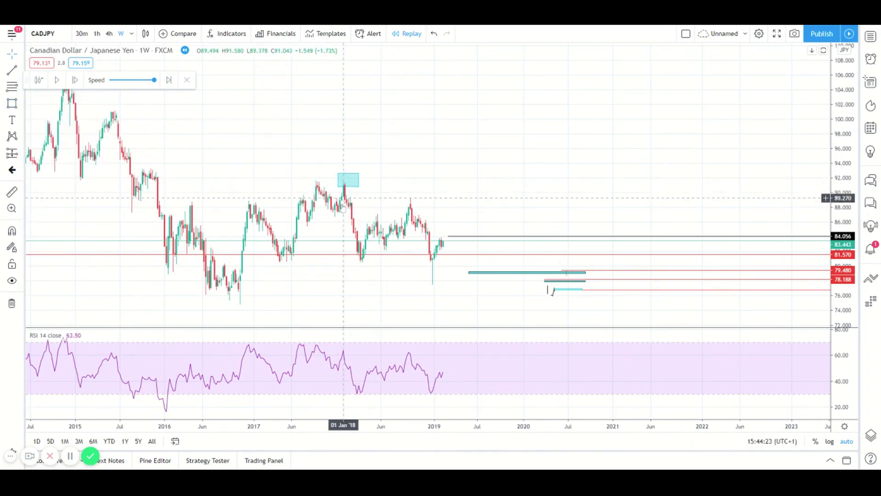
Step: Draw a rectangle around the March 2018 swing low, between about 80.3 and 81.7
{"action": "left_click", "coordinate": [12, 103]}
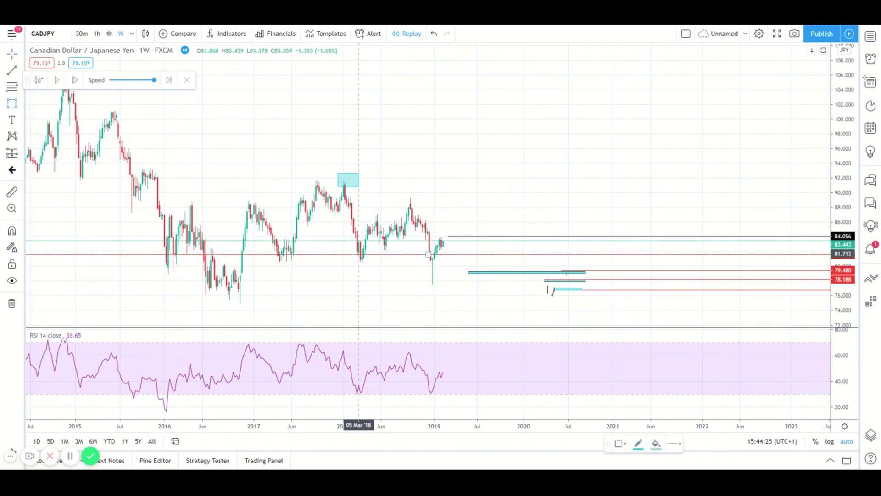
{"action": "left_click", "coordinate": [378, 263]}
{"action": "left_click", "coordinate": [359, 261]}
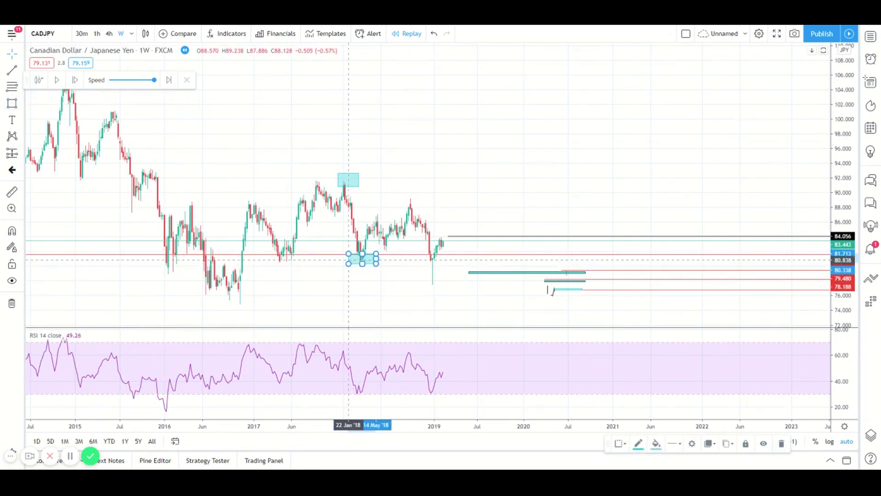
{"action": "left_click", "coordinate": [378, 320]}
Step: Draw a rectangle around the October 2018 lower high, between about 87.8 and 89.8
{"action": "left_click", "coordinate": [12, 102]}
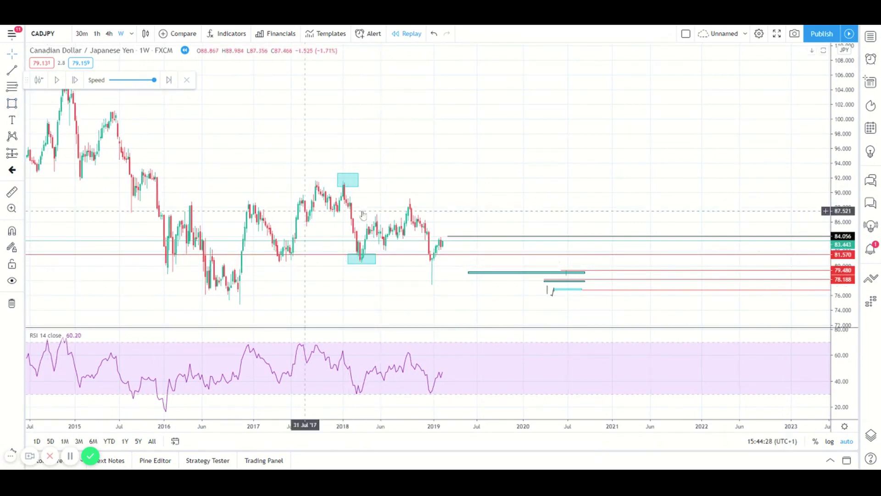
{"action": "left_click", "coordinate": [424, 194]}
{"action": "left_click", "coordinate": [398, 208]}
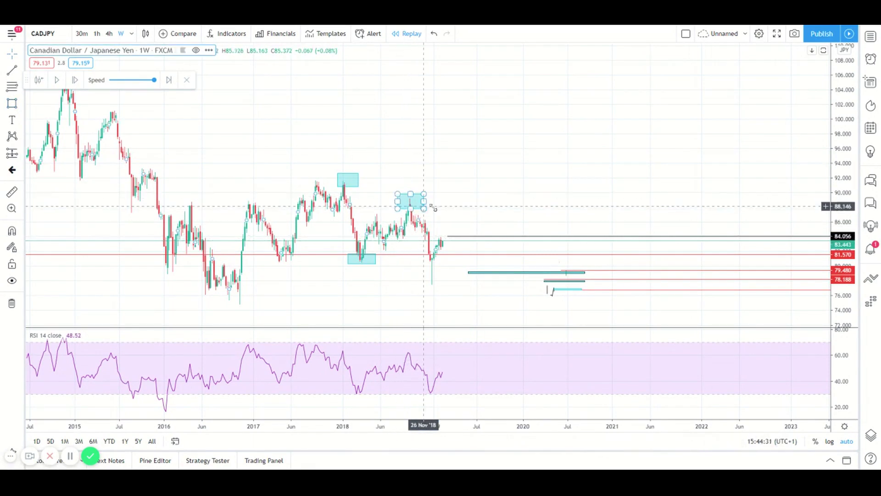
Step: Draw a rectangle around the tip of the long January 2019 wick to mark the lower low
{"action": "left_click", "coordinate": [12, 103]}
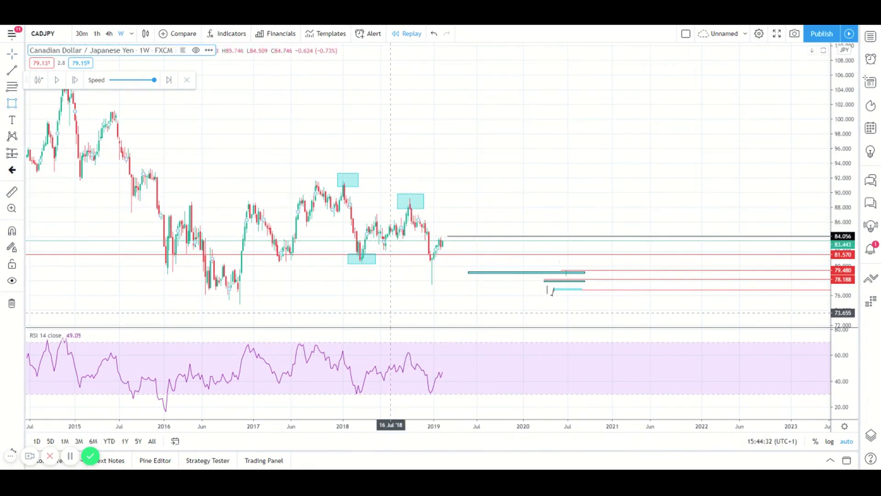
{"action": "left_click", "coordinate": [437, 276]}
{"action": "left_click", "coordinate": [417, 291]}
{"action": "left_click_drag", "start_coordinate": [485, 316], "coordinate": [487, 316]}
{"action": "left_click_drag", "start_coordinate": [433, 290], "coordinate": [457, 310]}
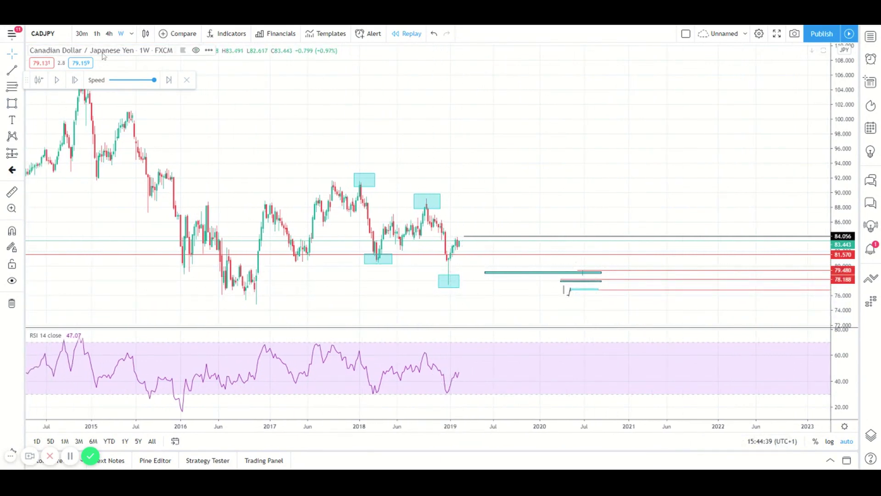
Step: Switch the chart to the 1 day timeframe and examine the marked highs and lows
{"action": "left_click", "coordinate": [132, 37]}
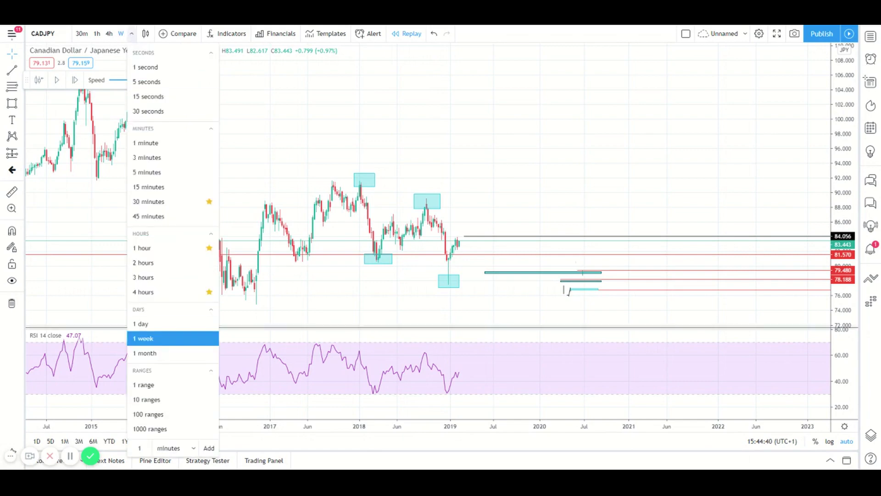
{"action": "left_click", "coordinate": [174, 324]}
{"action": "scroll", "coordinate": [454, 305], "scroll_direction": "down", "scroll_amount": 2}
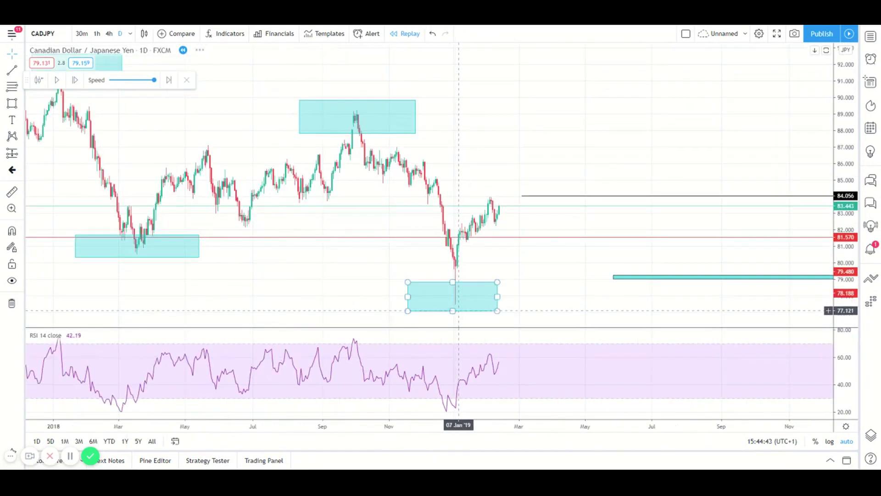
{"action": "scroll", "coordinate": [413, 243], "scroll_direction": "down", "scroll_amount": 3}
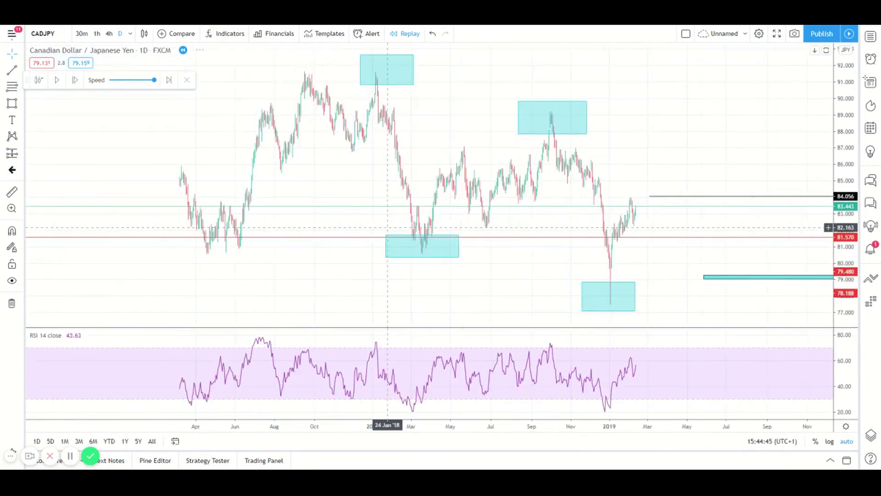
{"action": "scroll", "coordinate": [500, 258], "scroll_direction": "up", "scroll_amount": 1}
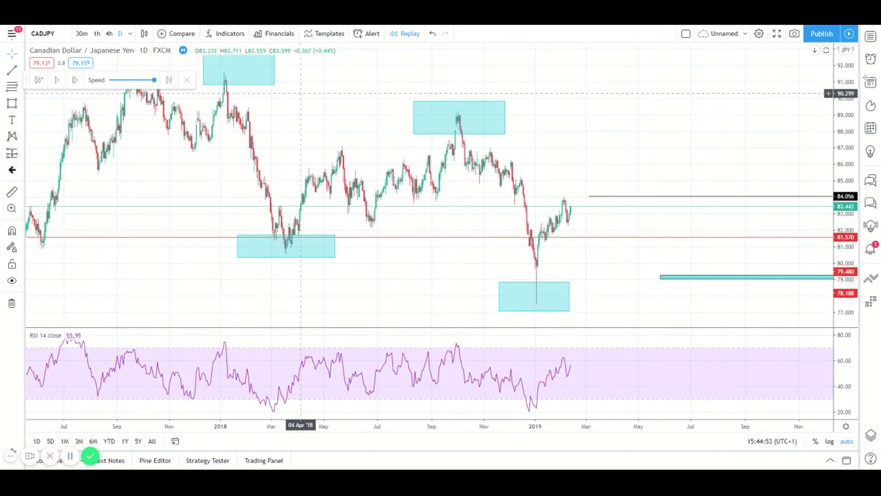
{"action": "scroll", "coordinate": [303, 92], "scroll_direction": "down", "scroll_amount": 1}
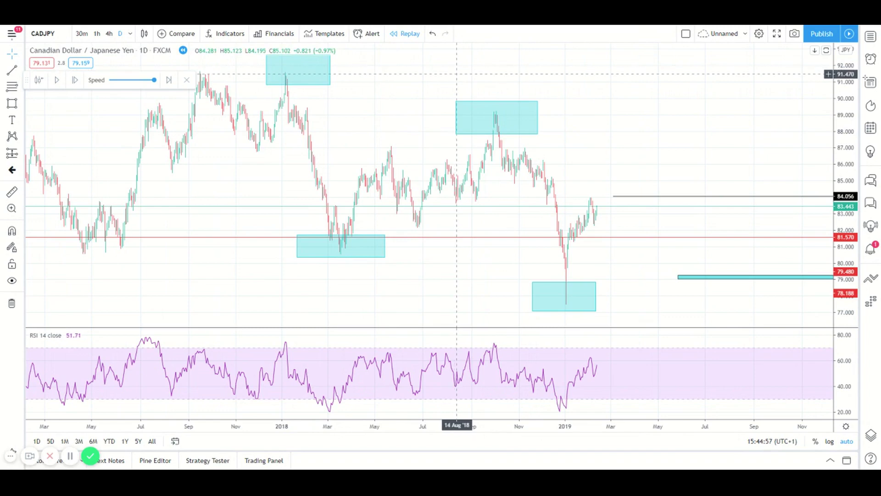
Step: Delete all four rectangles marking the 2018 and early 2019 swing highs and lows
{"action": "left_click", "coordinate": [508, 108]}
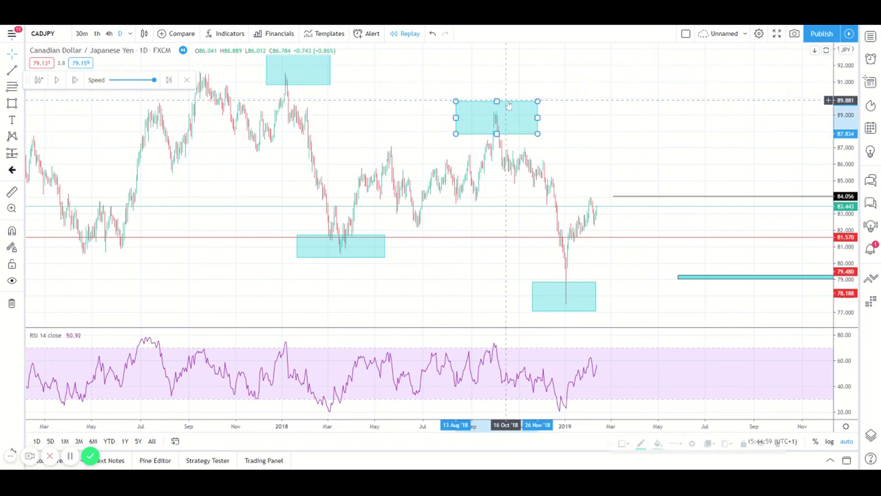
{"action": "key", "text": "Delete"}
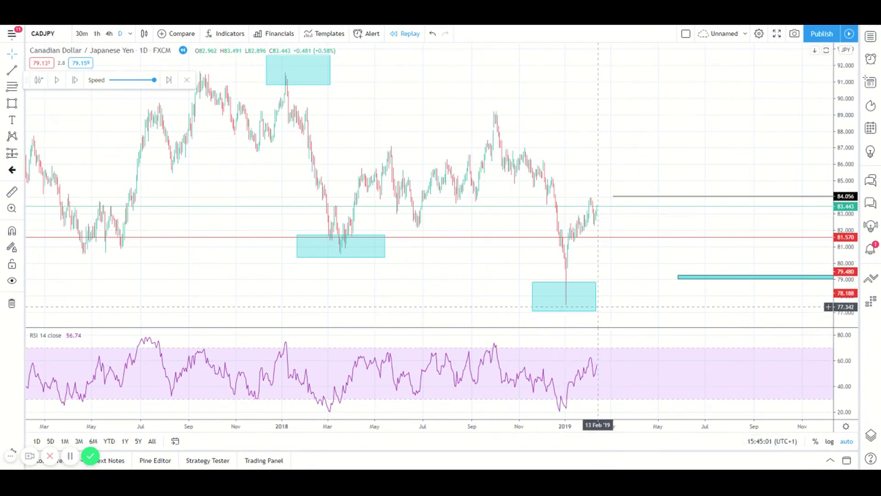
{"action": "left_click", "coordinate": [594, 305]}
{"action": "key", "text": "Delete"}
{"action": "key", "text": "Delete"}
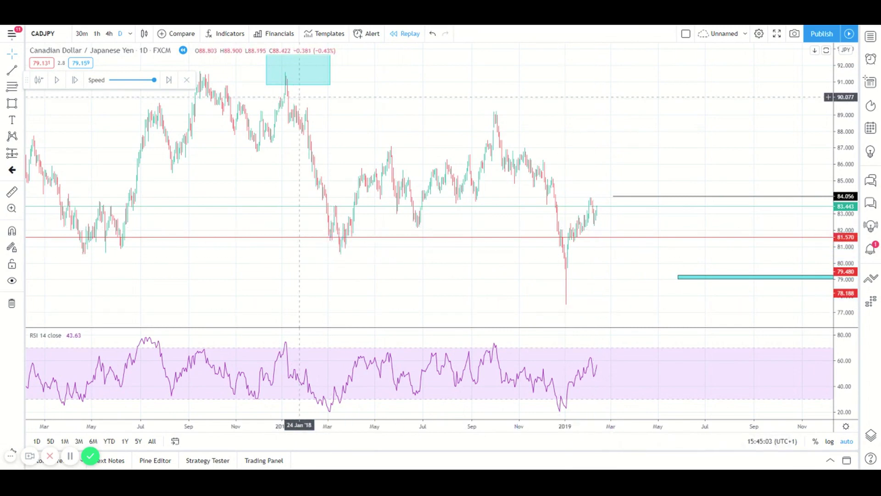
{"action": "left_click", "coordinate": [304, 81]}
{"action": "key", "text": "Delete"}
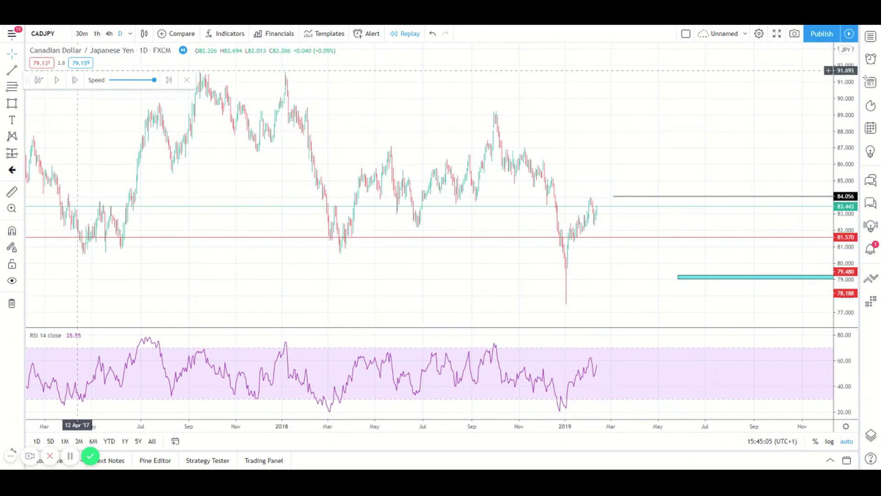
Step: Return the chart to the 1 week timeframe
{"action": "left_click", "coordinate": [132, 35]}
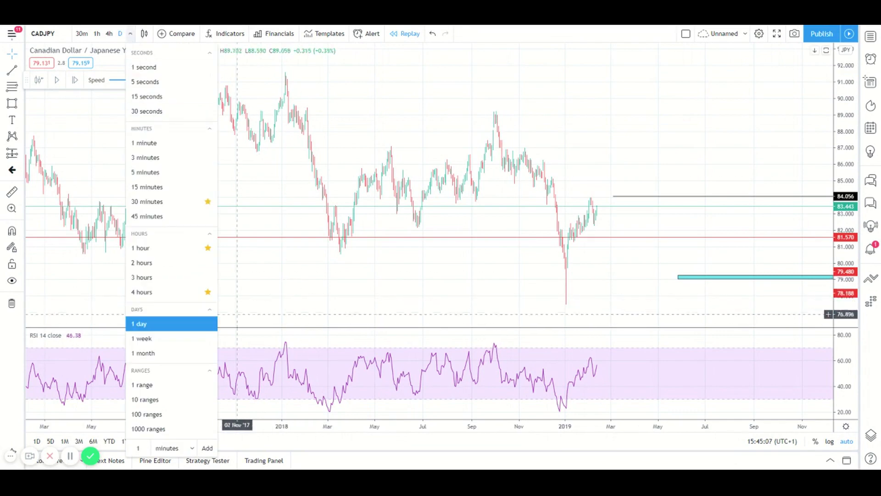
{"action": "left_click", "coordinate": [205, 338]}
{"action": "scroll", "coordinate": [437, 252], "scroll_direction": "up", "scroll_amount": 3}
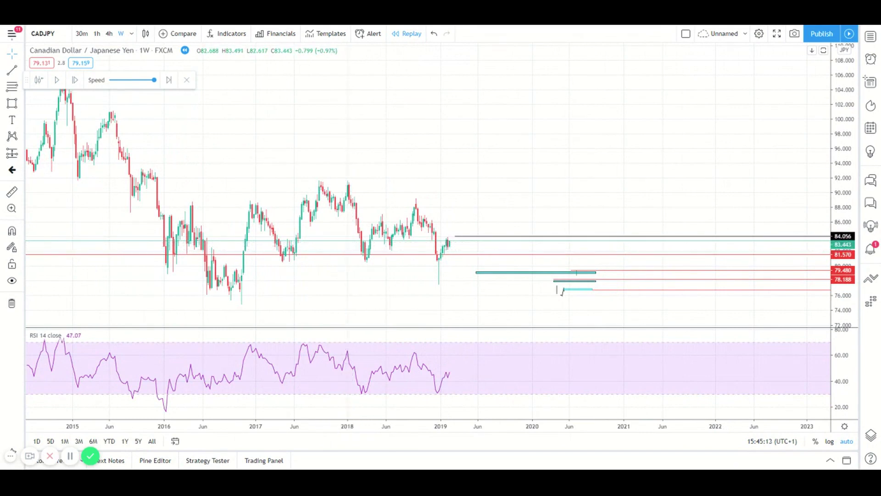
Step: Draw a descending trend line from the January 2018 high across the October 2018 high, extending to about mid-2020
{"action": "left_click", "coordinate": [11, 69]}
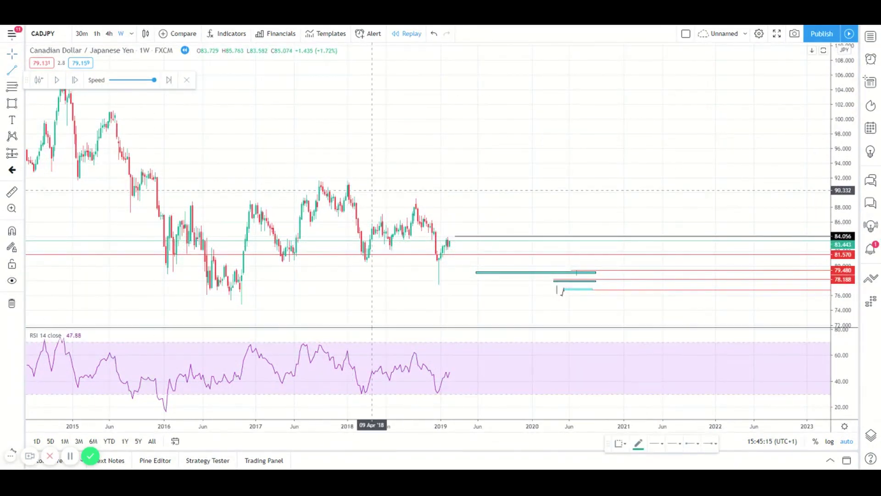
{"action": "left_click", "coordinate": [347, 181]}
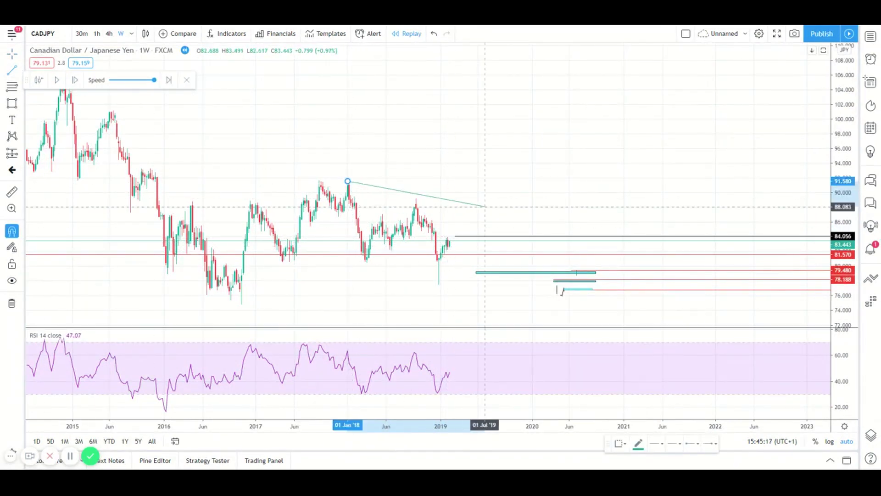
{"action": "left_click", "coordinate": [568, 237]}
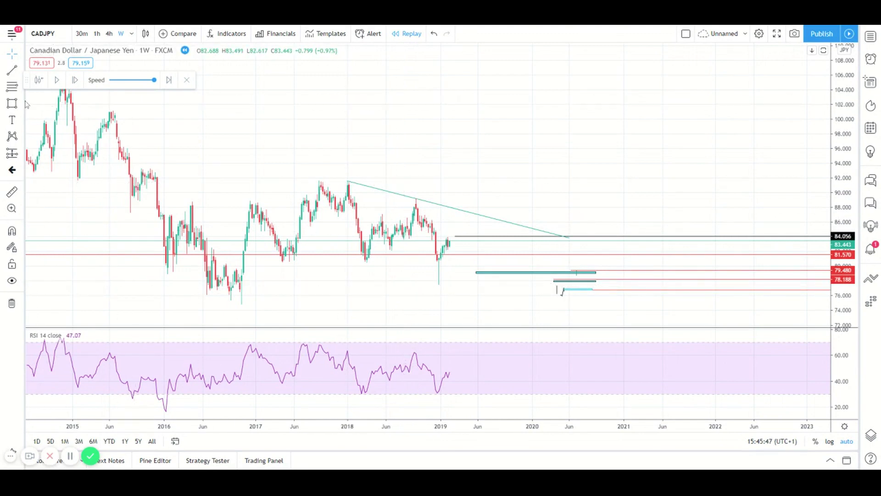
Step: Draw the lower channel trend line from the March 2018 low through the January 2019 wick tip, extending to about May 2020
{"action": "left_click", "coordinate": [12, 70]}
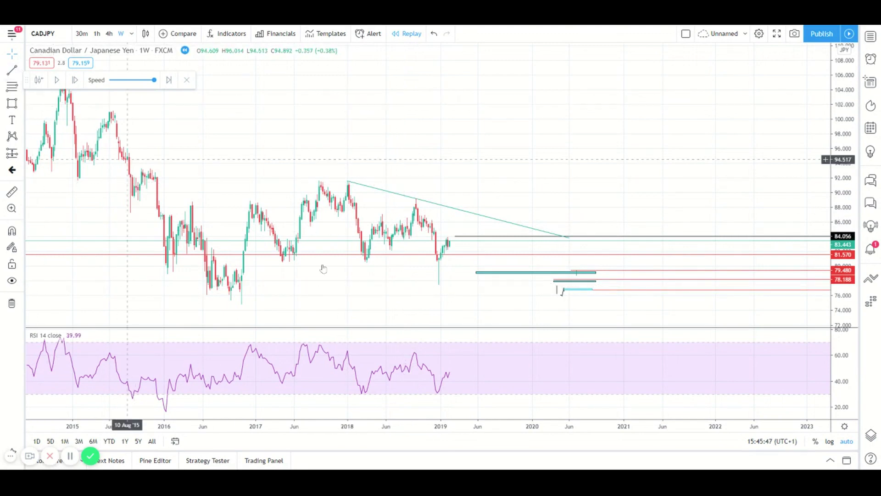
{"action": "left_click", "coordinate": [365, 261]}
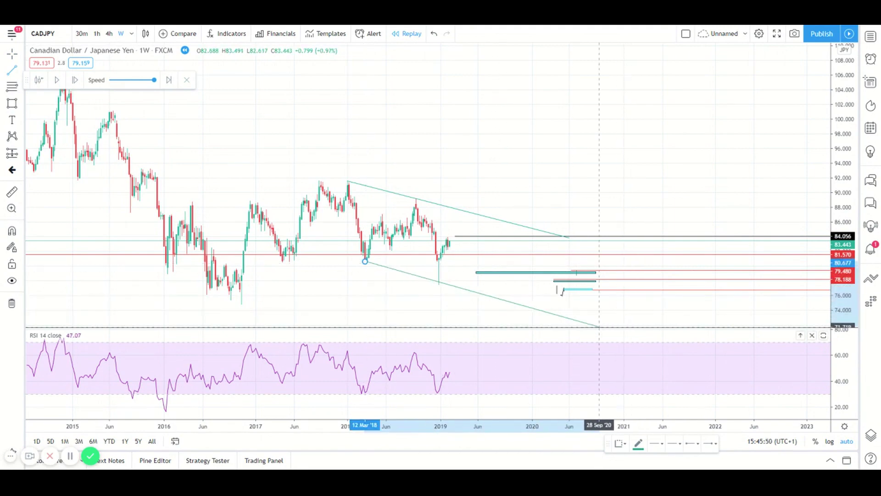
{"action": "left_click", "coordinate": [561, 322]}
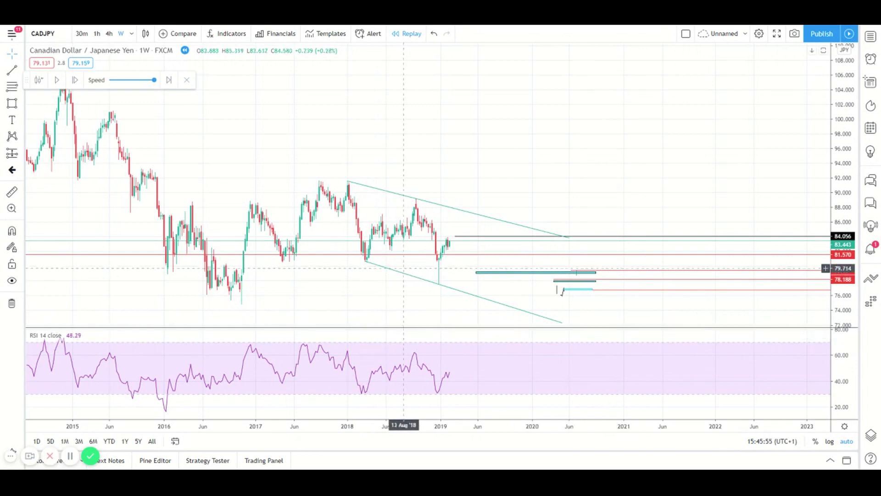
Step: Switch the chart to the 1 day timeframe and check both channel lines against the swing highs and lows
{"action": "left_click", "coordinate": [131, 34]}
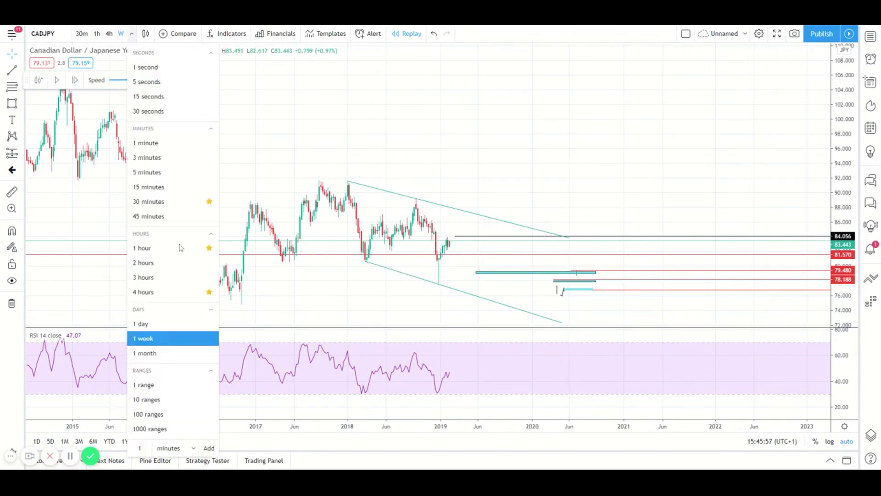
{"action": "left_click", "coordinate": [143, 324]}
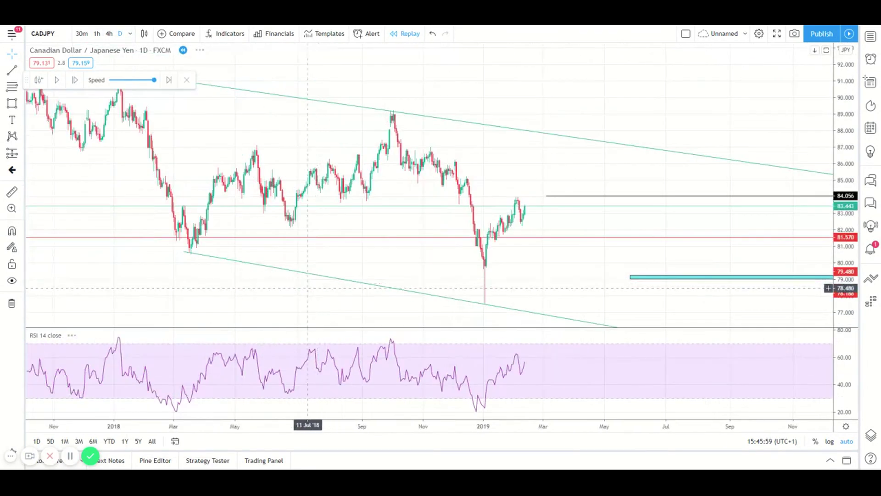
{"action": "scroll", "coordinate": [676, 324], "scroll_direction": "up", "scroll_amount": 3}
{"action": "left_click_drag", "start_coordinate": [823, 323], "coordinate": [798, 322]}
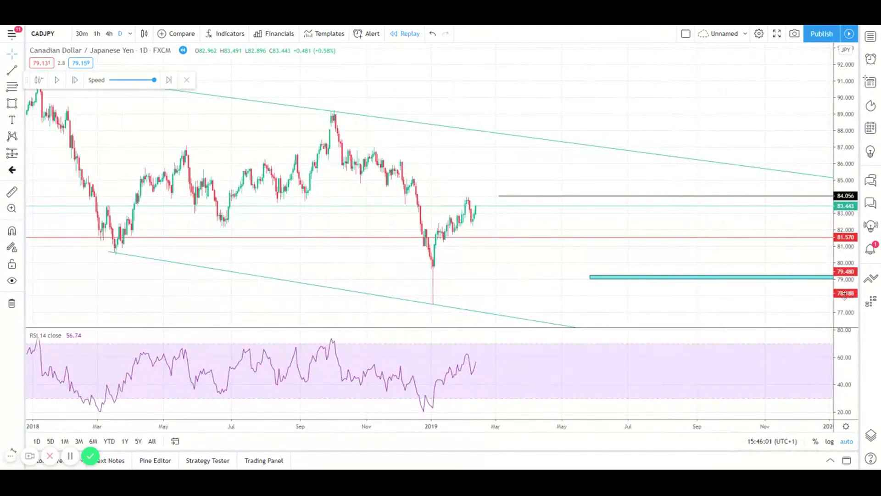
{"action": "left_click_drag", "start_coordinate": [845, 296], "coordinate": [835, 344]}
{"action": "left_click_drag", "start_coordinate": [666, 308], "coordinate": [401, 308]}
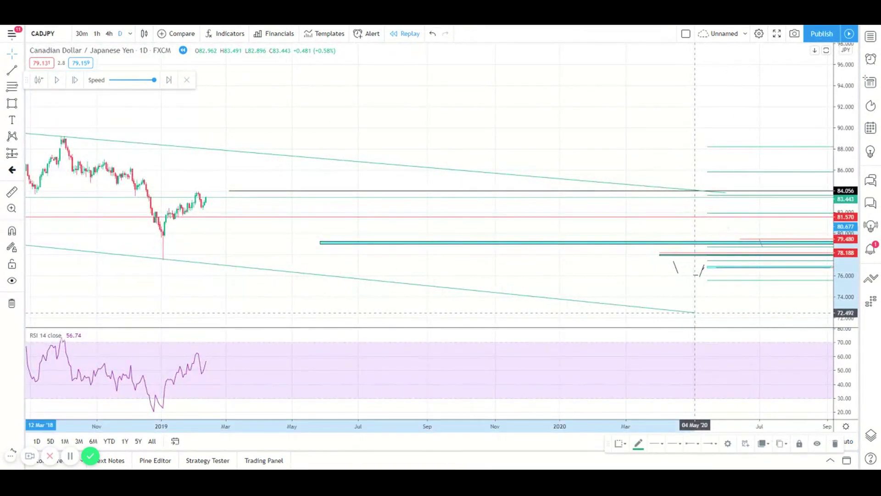
{"action": "scroll", "coordinate": [321, 308], "scroll_direction": "down", "scroll_amount": 3}
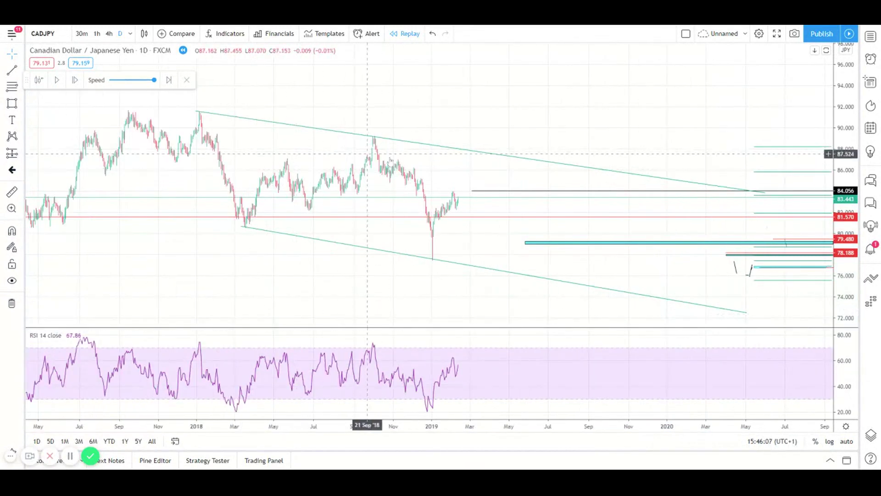
Step: Draw rectangles around the January 2018 and October 2018 swing highs on the upper channel line
{"action": "left_click", "coordinate": [198, 113]}
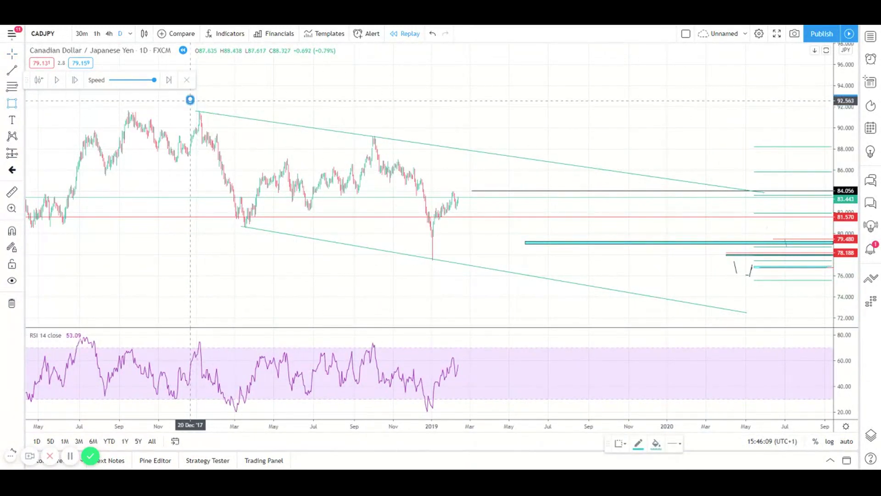
{"action": "left_click_drag", "start_coordinate": [190, 100], "coordinate": [217, 118]}
{"action": "left_click_drag", "start_coordinate": [369, 127], "coordinate": [392, 148]}
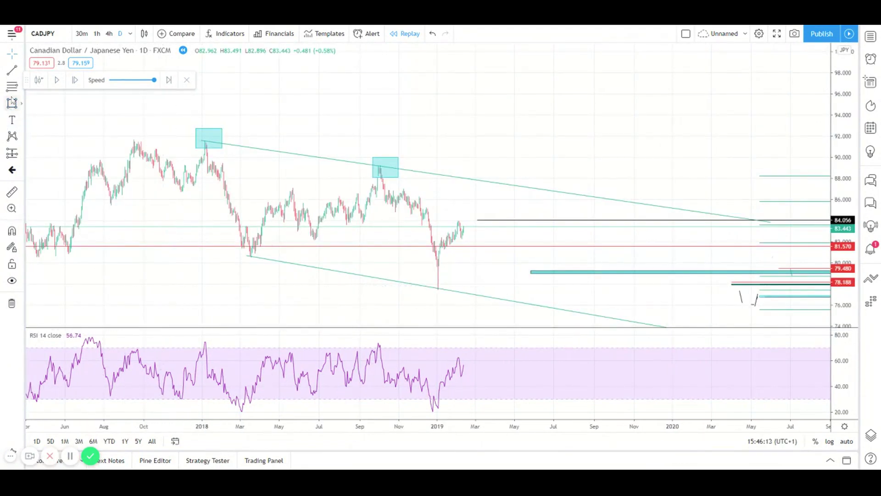
Step: Draw rectangles around the March 2018 low and the January 2019 wick tip on the lower channel line
{"action": "left_click", "coordinate": [12, 102]}
{"action": "left_click", "coordinate": [259, 254]}
{"action": "left_click", "coordinate": [235, 266]}
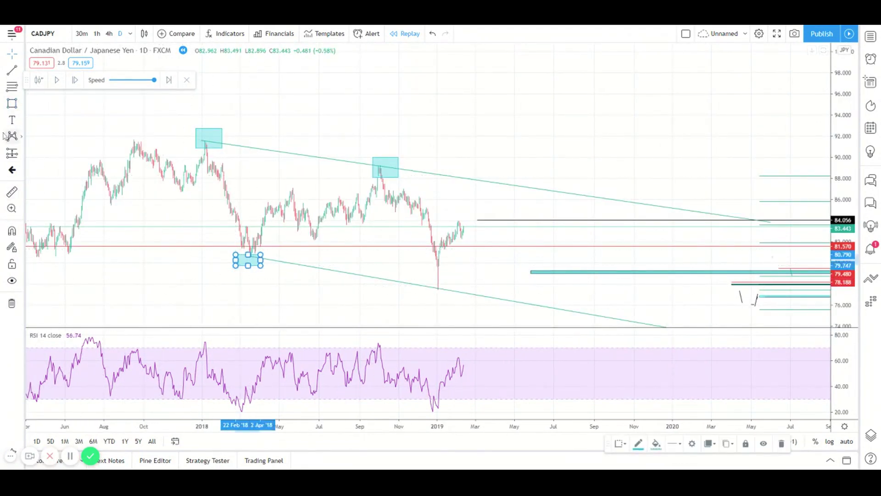
{"action": "left_click", "coordinate": [10, 104]}
{"action": "left_click", "coordinate": [455, 283]}
{"action": "left_click", "coordinate": [420, 296]}
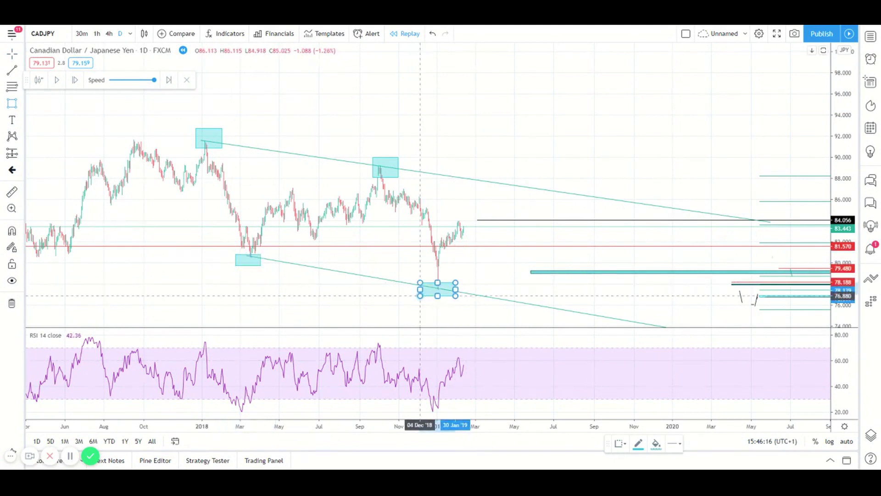
Step: Examine the four marked touch points and the price action inside the descending channel
{"action": "left_click_drag", "start_coordinate": [284, 313], "coordinate": [287, 313]}
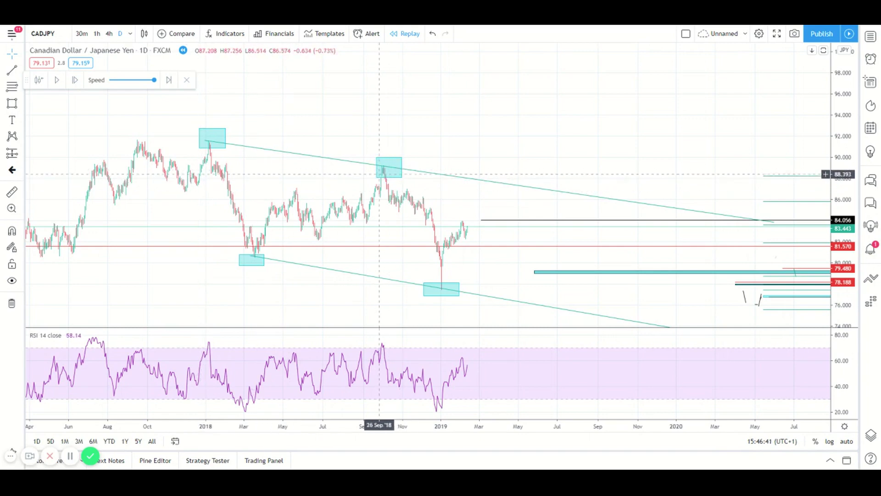
{"action": "scroll", "coordinate": [382, 177], "scroll_direction": "up", "scroll_amount": 5}
{"action": "left_click_drag", "start_coordinate": [321, 127], "coordinate": [517, 146]}
{"action": "scroll", "coordinate": [257, 190], "scroll_direction": "down", "scroll_amount": 2}
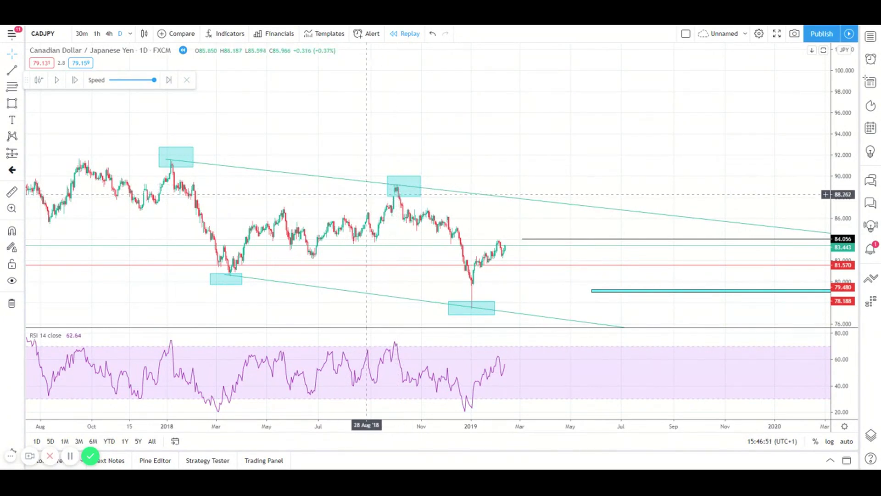
{"action": "scroll", "coordinate": [430, 202], "scroll_direction": "down", "scroll_amount": 3}
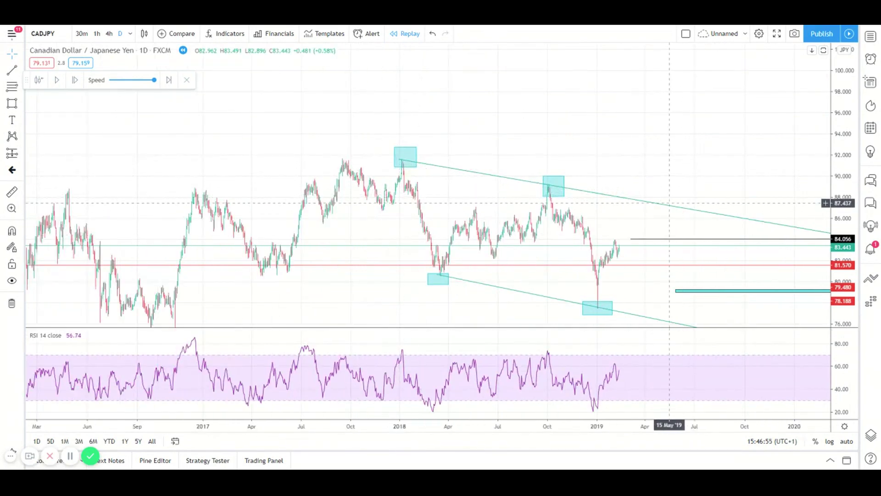
{"action": "scroll", "coordinate": [670, 215], "scroll_direction": "up", "scroll_amount": 1}
{"action": "scroll", "coordinate": [485, 224], "scroll_direction": "up", "scroll_amount": 1}
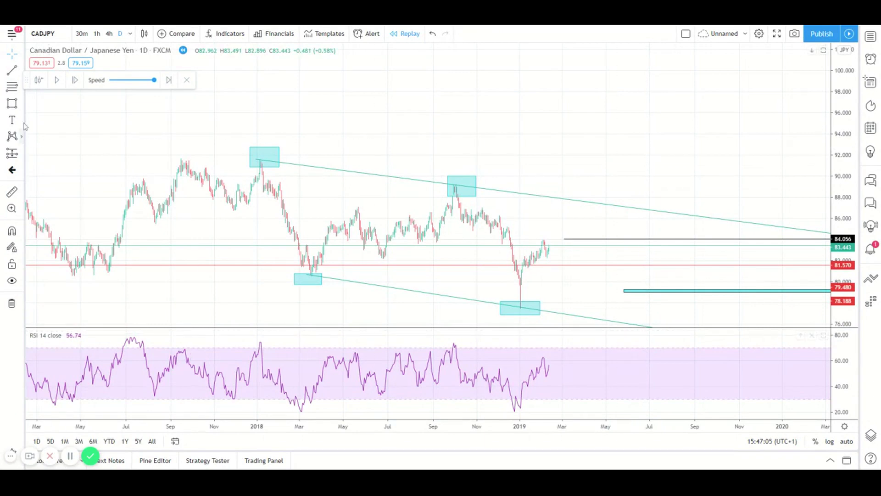
Step: Play the daily replay forward from February 2019 and pause it at about the end of February 2020
{"action": "left_click", "coordinate": [54, 82]}
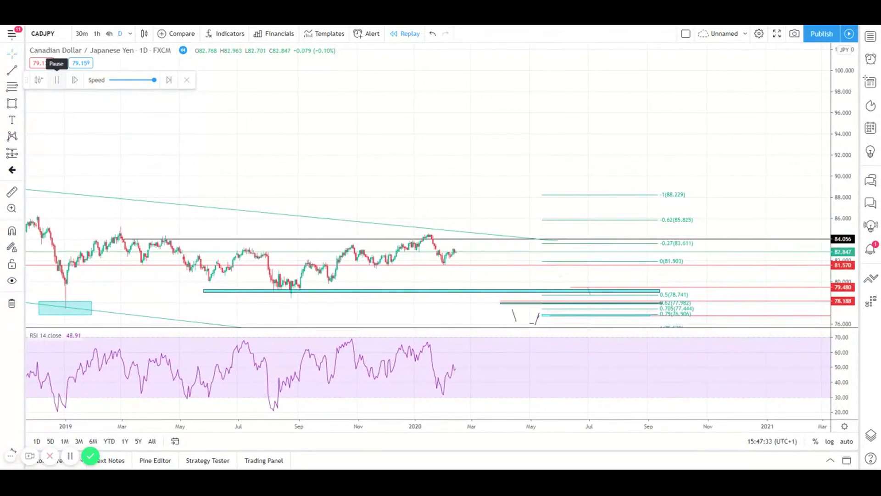
{"action": "left_click", "coordinate": [57, 81]}
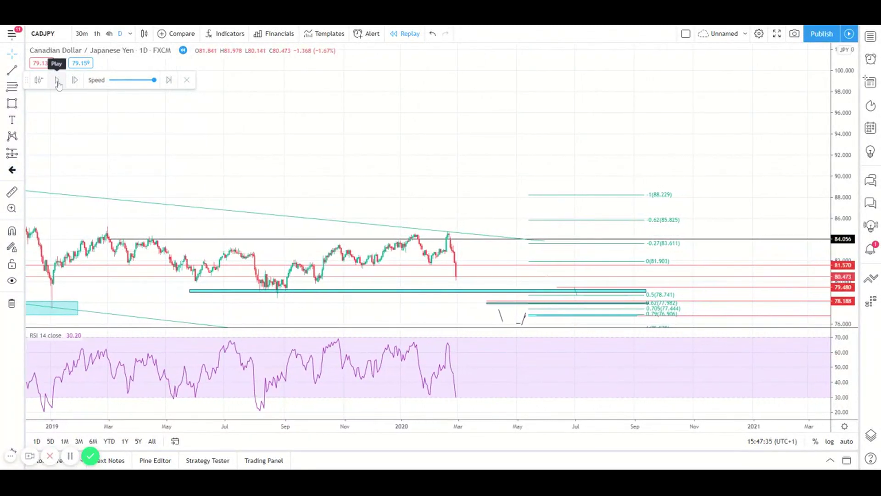
{"action": "scroll", "coordinate": [373, 200], "scroll_direction": "down", "scroll_amount": 4}
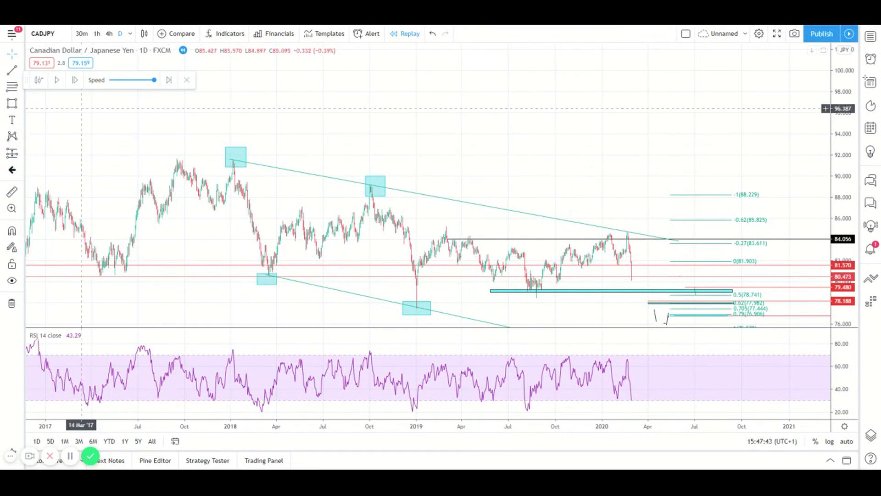
Step: Measure the drop from the October 2018 high to the January 2019 low with Price Range and delete the measurement
{"action": "left_click", "coordinate": [21, 103]}
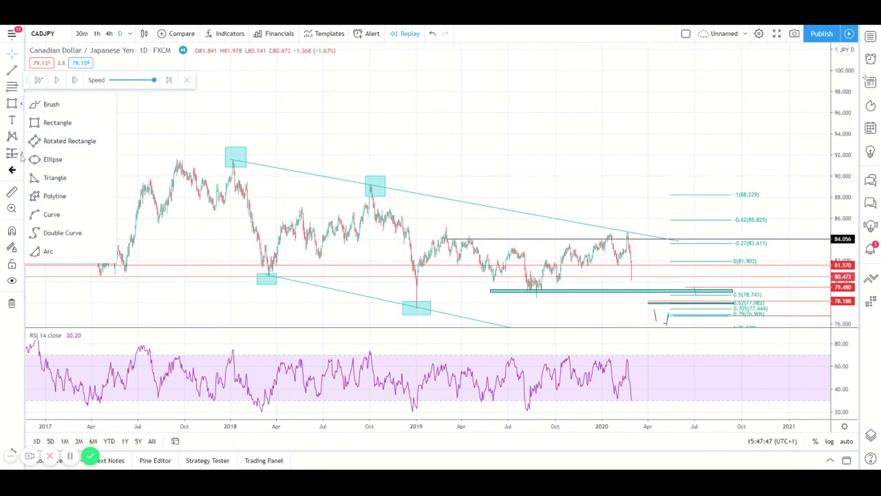
{"action": "left_click", "coordinate": [21, 153]}
{"action": "left_click", "coordinate": [79, 237]}
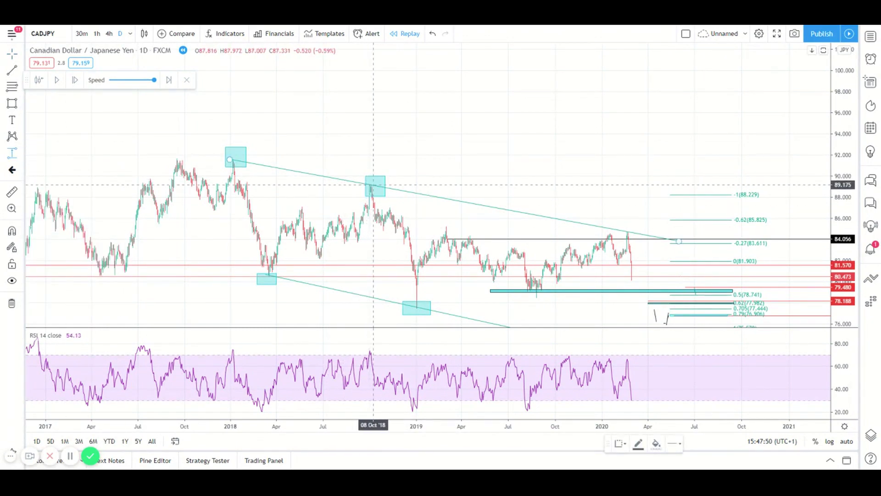
{"action": "left_click", "coordinate": [376, 186]}
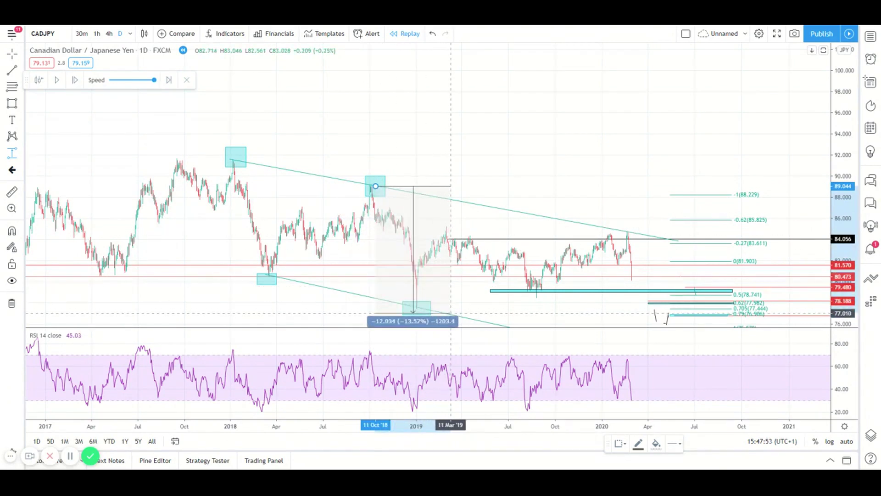
{"action": "left_click", "coordinate": [451, 307]}
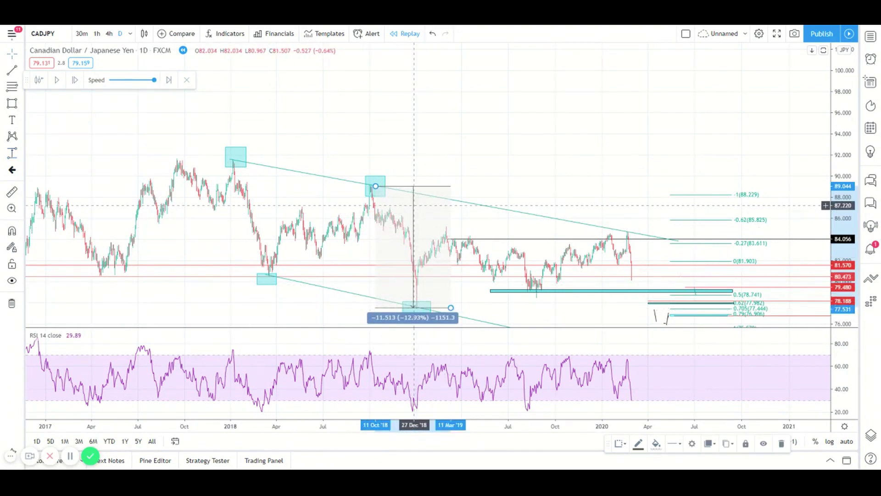
{"action": "key", "text": "Delete"}
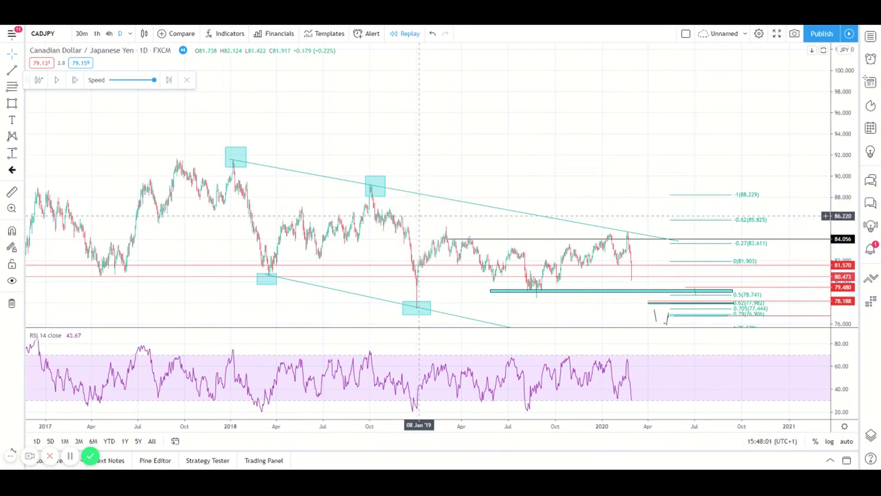
Step: Draw a rectangle around the February 2020 high where price touches the upper channel line, from about 85.09 to 84.05
{"action": "scroll", "coordinate": [651, 257], "scroll_direction": "up", "scroll_amount": 4}
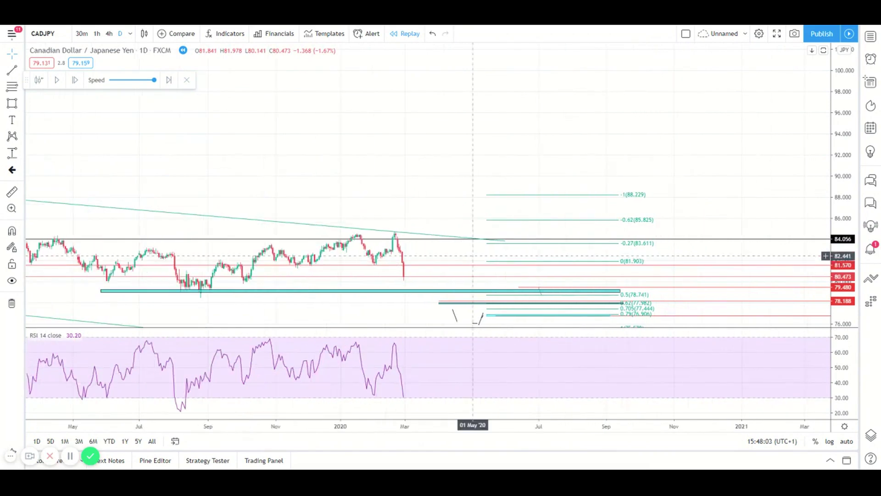
{"action": "scroll", "coordinate": [395, 257], "scroll_direction": "down", "scroll_amount": 5}
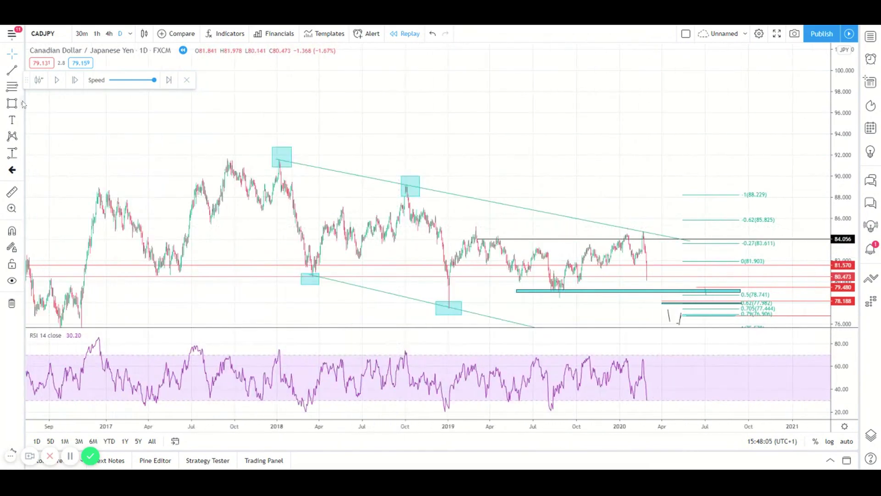
{"action": "left_click", "coordinate": [23, 105]}
{"action": "left_click_drag", "start_coordinate": [651, 229], "coordinate": [636, 237]}
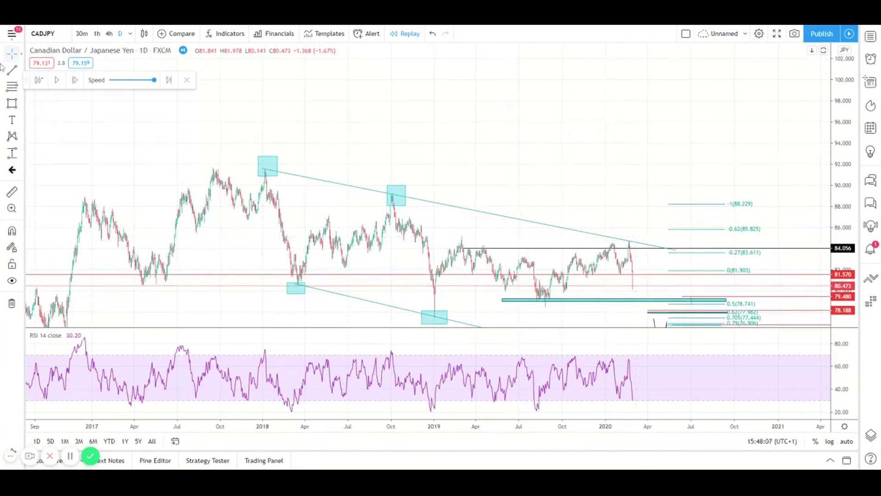
{"action": "left_click", "coordinate": [11, 105]}
{"action": "left_click", "coordinate": [638, 237]}
{"action": "left_click", "coordinate": [619, 247]}
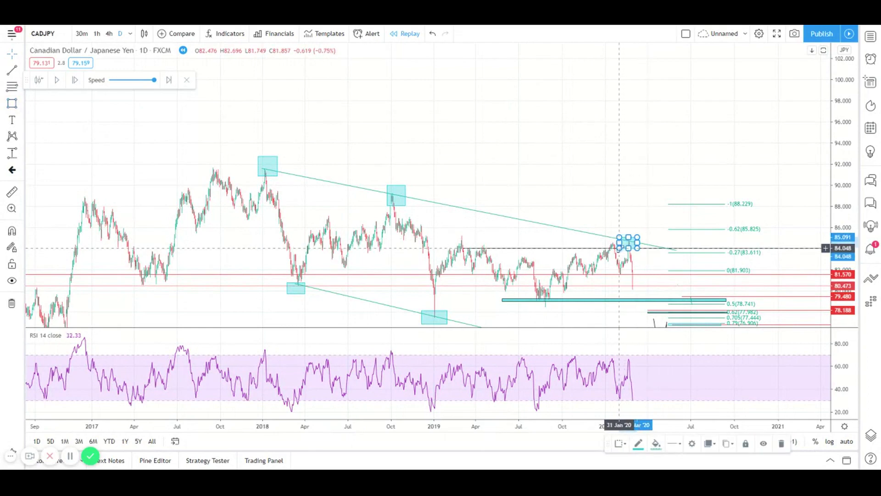
{"action": "left_click", "coordinate": [515, 220]}
Step: Examine the three marked touches on the upper channel line and the full channel through early 2020
{"action": "scroll", "coordinate": [515, 221], "scroll_direction": "up", "scroll_amount": 2}
{"action": "scroll", "coordinate": [514, 220], "scroll_direction": "up", "scroll_amount": 6}
{"action": "left_click_drag", "start_coordinate": [307, 146], "coordinate": [545, 187]}
{"action": "scroll", "coordinate": [545, 187], "scroll_direction": "down", "scroll_amount": 3}
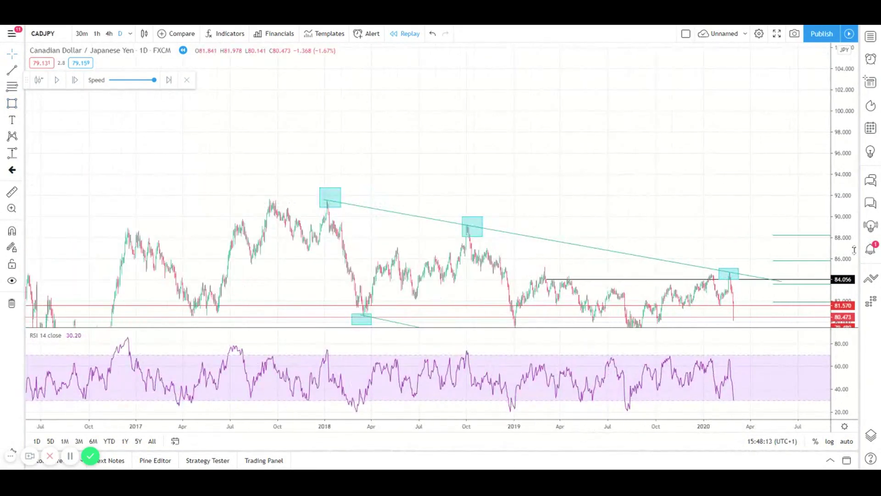
{"action": "left_click_drag", "start_coordinate": [854, 249], "coordinate": [854, 284]}
{"action": "scroll", "coordinate": [592, 291], "scroll_direction": "up", "scroll_amount": 3}
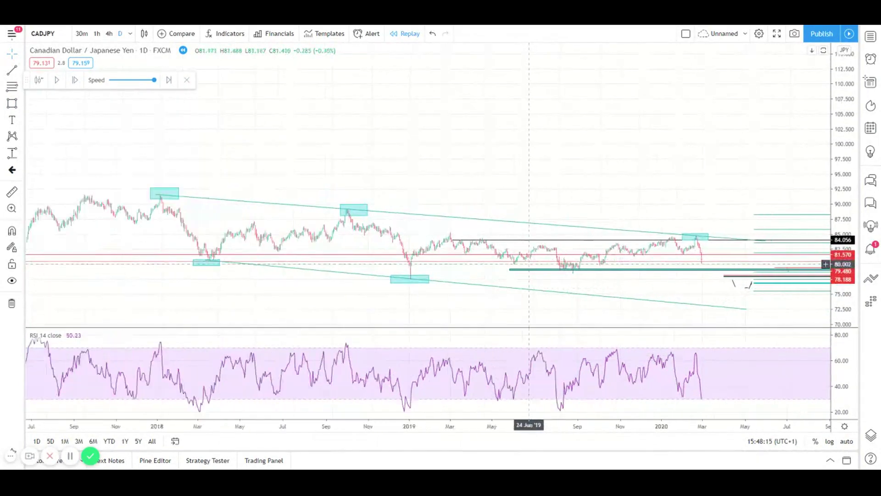
{"action": "scroll", "coordinate": [529, 267], "scroll_direction": "down", "scroll_amount": 5}
{"action": "left_click_drag", "start_coordinate": [843, 235], "coordinate": [567, 266]}
{"action": "scroll", "coordinate": [561, 268], "scroll_direction": "down", "scroll_amount": 2}
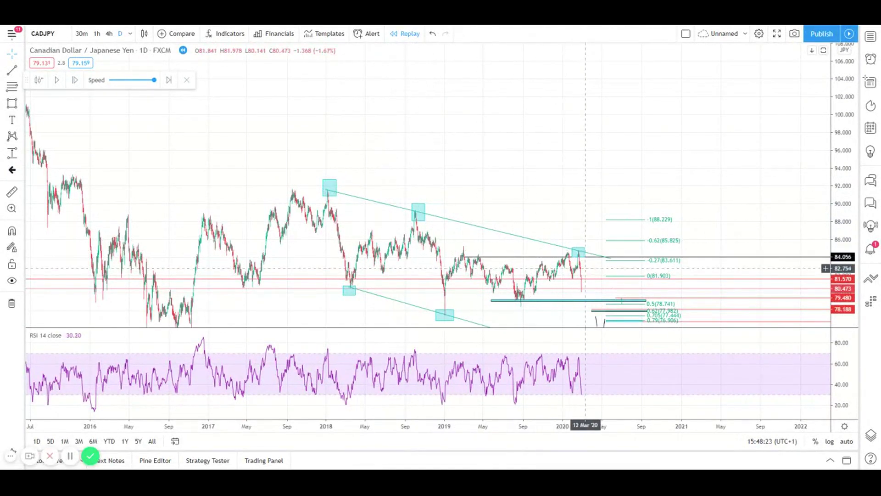
{"action": "scroll", "coordinate": [584, 253], "scroll_direction": "up", "scroll_amount": 2}
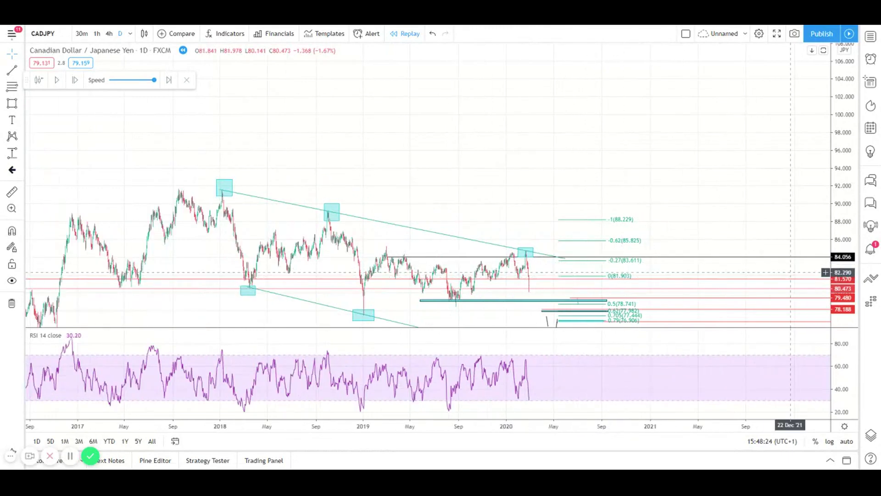
Step: On the 4-hour chart, draw a horizontal ray at about 84.035 from the 19 February 2020 candle along the lower edge of the touch rectangle
{"action": "left_click_drag", "start_coordinate": [852, 261], "coordinate": [853, 239]}
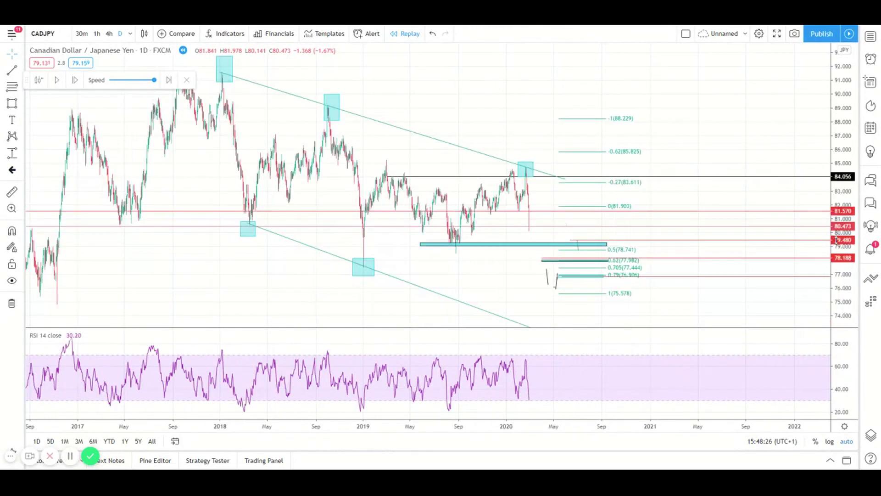
{"action": "double_click", "coordinate": [516, 428]}
{"action": "left_click_drag", "start_coordinate": [779, 238], "coordinate": [609, 249]}
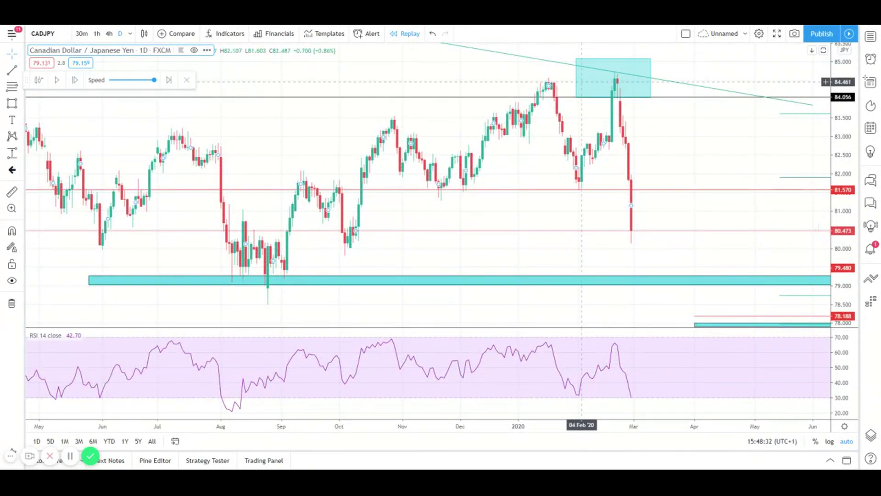
{"action": "left_click", "coordinate": [108, 34]}
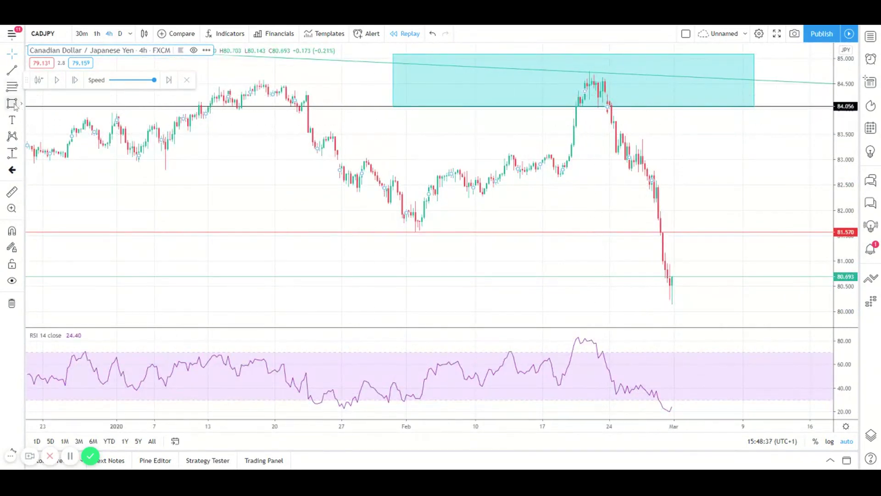
{"action": "left_click", "coordinate": [22, 71]}
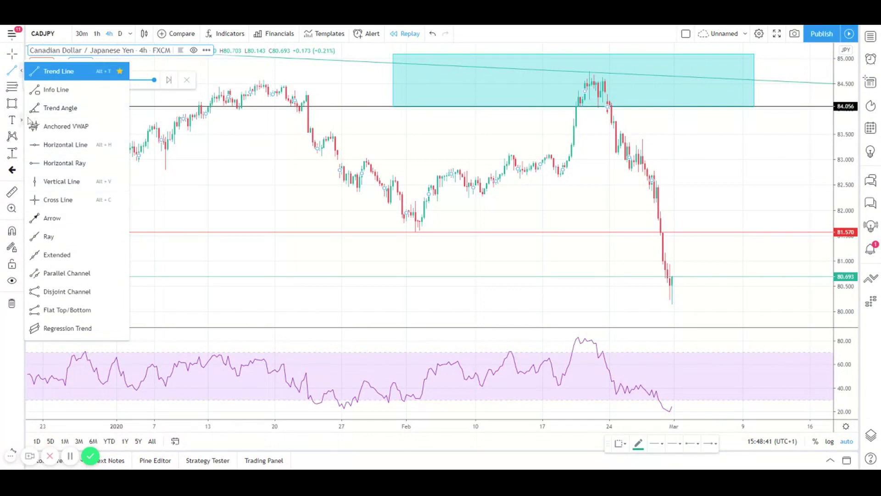
{"action": "left_click", "coordinate": [60, 163]}
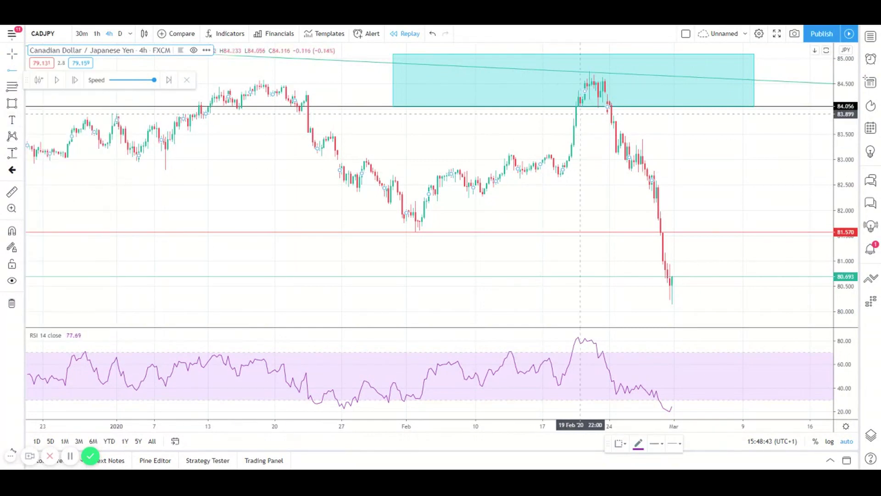
{"action": "left_click", "coordinate": [576, 106]}
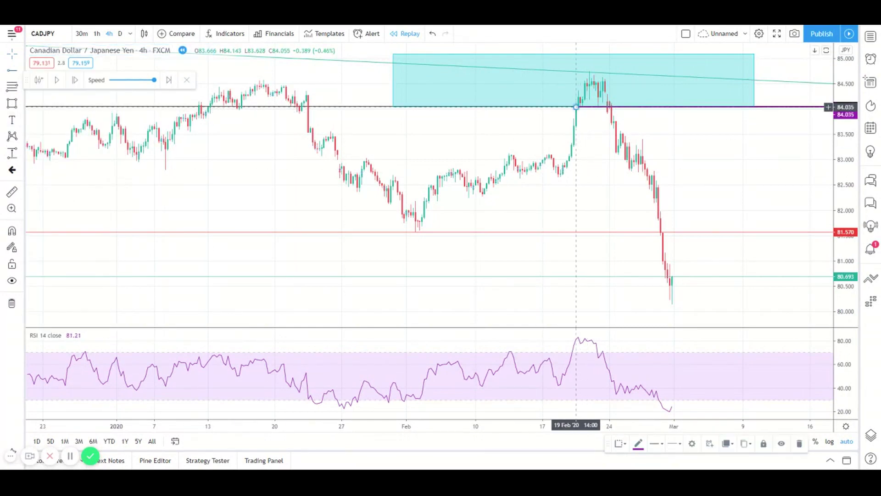
{"action": "left_click", "coordinate": [585, 137]}
Step: Compare the February 2020 rejection and its horizontal ray on the daily and 4-hour charts, ending on the daily timeframe
{"action": "left_click", "coordinate": [120, 36]}
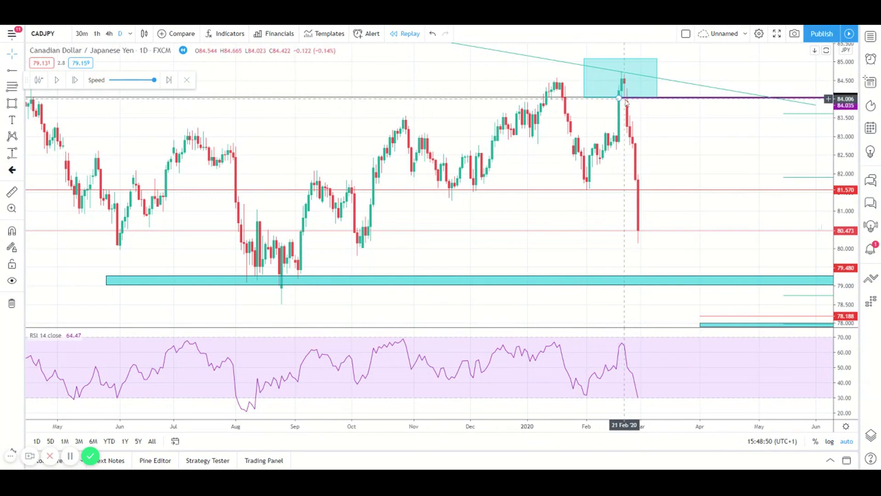
{"action": "left_click", "coordinate": [109, 34]}
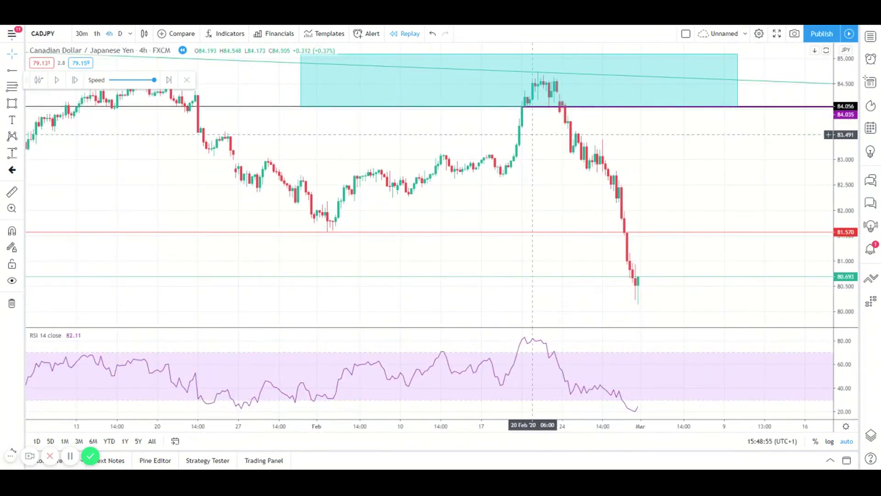
{"action": "scroll", "coordinate": [542, 424], "scroll_direction": "up", "scroll_amount": 2}
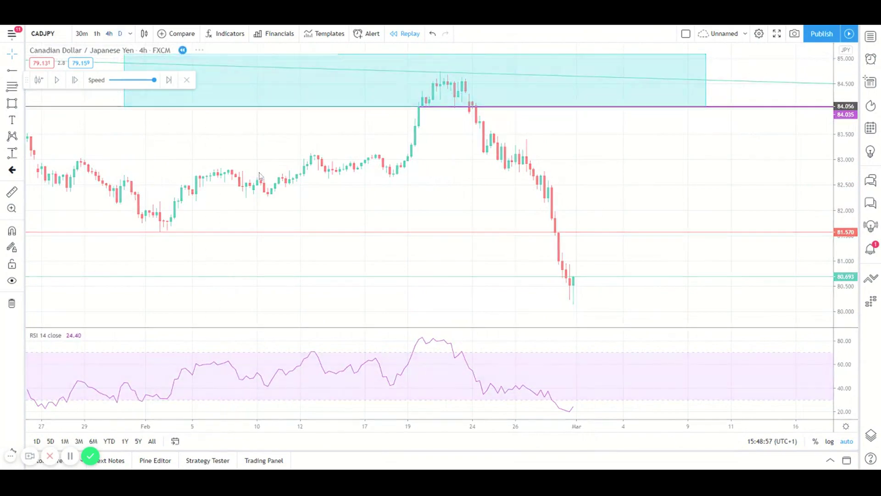
{"action": "left_click", "coordinate": [120, 34]}
{"action": "scroll", "coordinate": [489, 227], "scroll_direction": "down", "scroll_amount": 11}
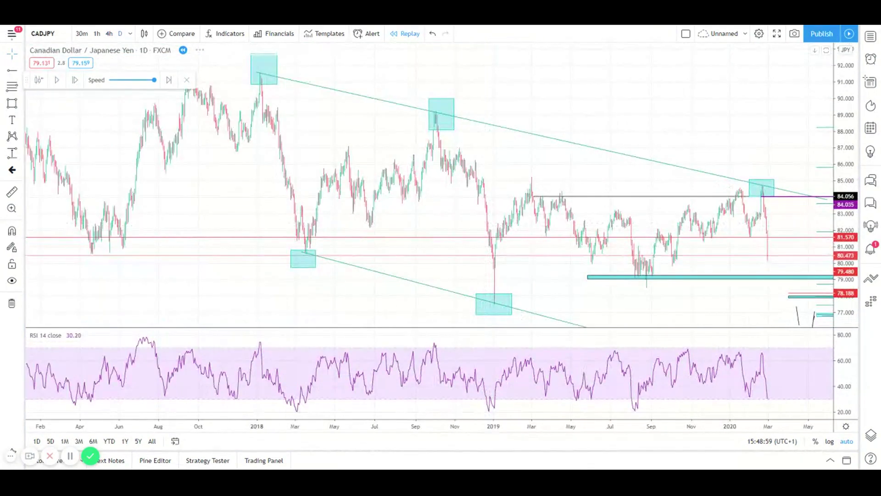
Step: Examine the full descending channel on the daily chart from the 2018 touches to the February 2020 drop
{"action": "scroll", "coordinate": [334, 184], "scroll_direction": "up", "scroll_amount": 2}
{"action": "scroll", "coordinate": [735, 170], "scroll_direction": "up", "scroll_amount": 3}
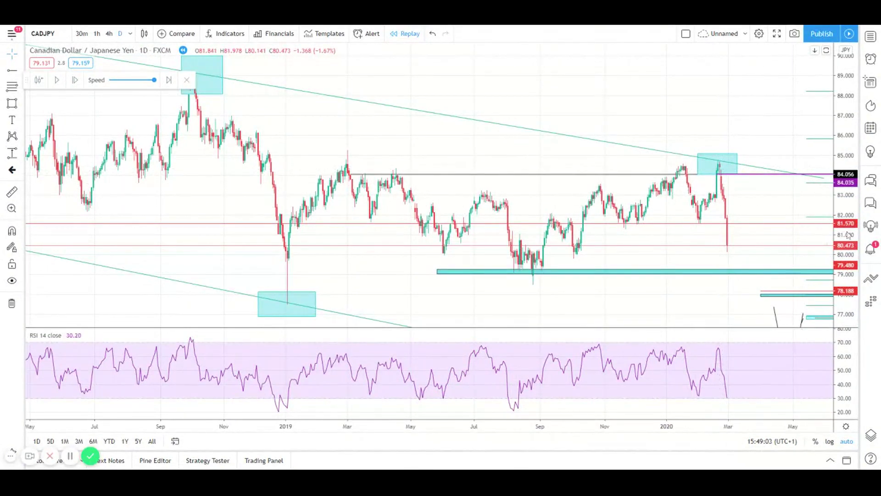
{"action": "left_click_drag", "start_coordinate": [844, 197], "coordinate": [843, 306]}
{"action": "scroll", "coordinate": [735, 224], "scroll_direction": "up", "scroll_amount": 1}
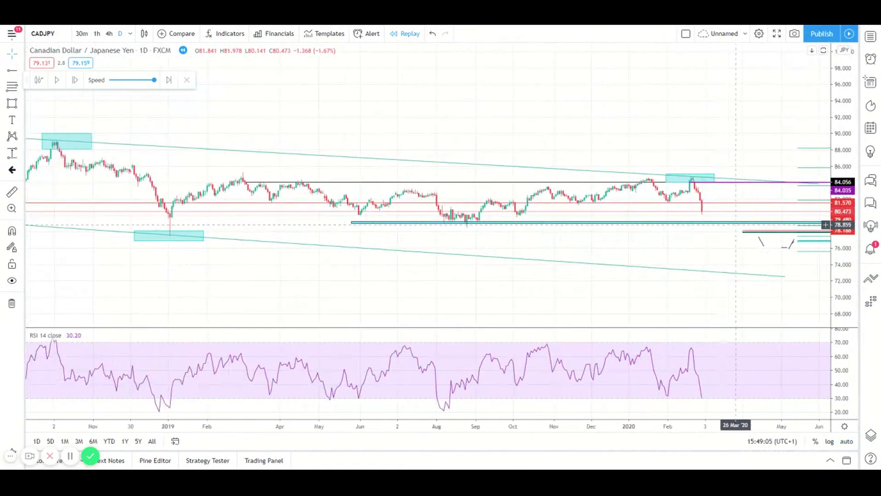
{"action": "scroll", "coordinate": [399, 129], "scroll_direction": "down", "scroll_amount": 3}
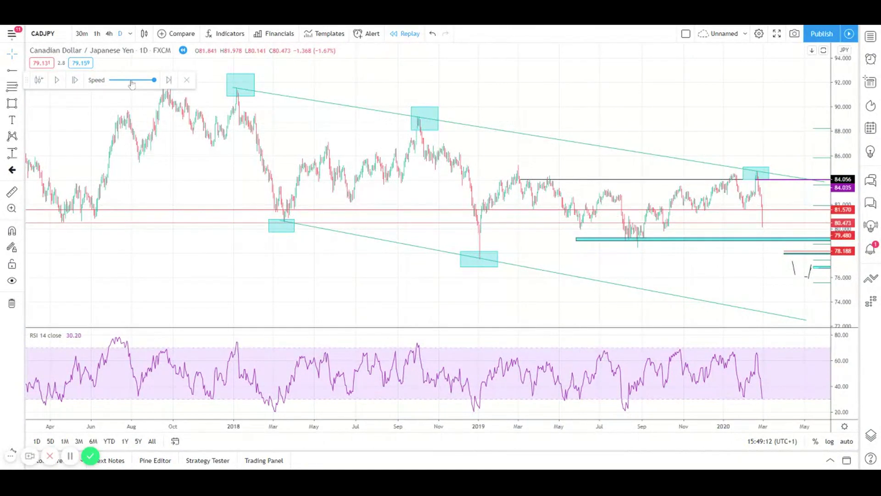
{"action": "scroll", "coordinate": [342, 212], "scroll_direction": "down", "scroll_amount": 4}
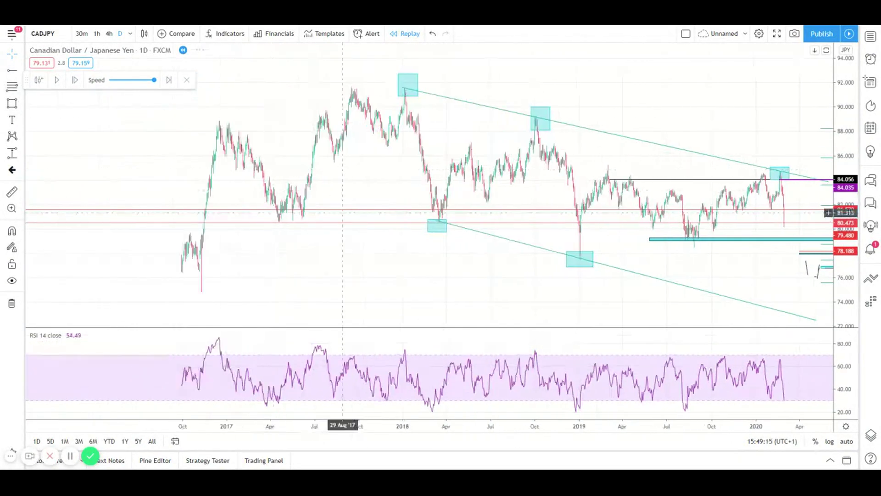
{"action": "scroll", "coordinate": [582, 261], "scroll_direction": "up", "scroll_amount": 2}
{"action": "scroll", "coordinate": [560, 276], "scroll_direction": "up", "scroll_amount": 3}
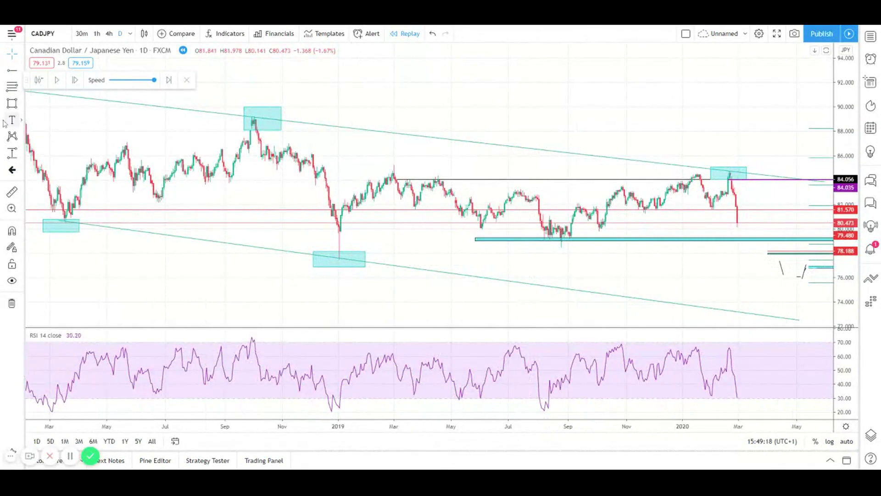
Step: Draw small rectangles on the upper channel line near April and July 2019, and one from about 84.70 to 83.88 across March to September 2019
{"action": "left_click", "coordinate": [12, 103]}
{"action": "left_click", "coordinate": [434, 140]}
{"action": "left_click", "coordinate": [412, 133]}
{"action": "left_click", "coordinate": [407, 160]}
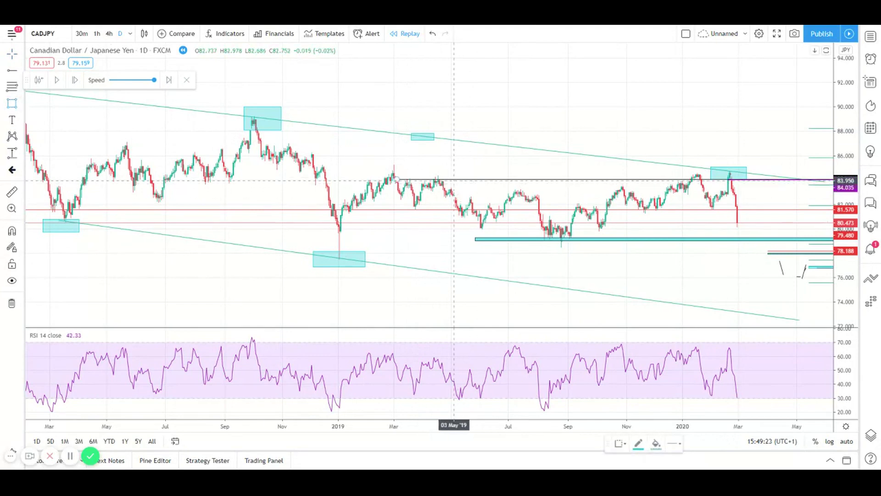
{"action": "left_click_drag", "start_coordinate": [403, 172], "coordinate": [583, 182]}
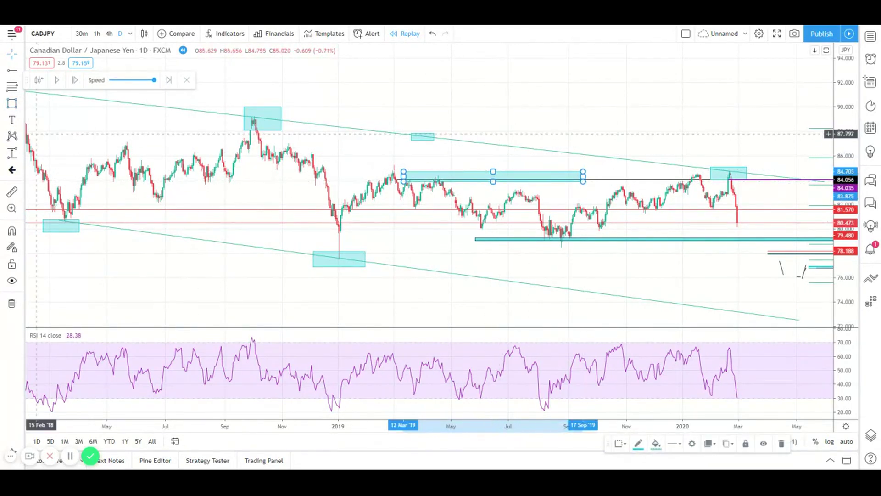
{"action": "mouse_move", "coordinate": [527, 147]}
{"action": "left_mouse_down"}
{"action": "mouse_move", "coordinate": [505, 147]}
{"action": "mouse_move", "coordinate": [536, 161]}
{"action": "left_mouse_up"}
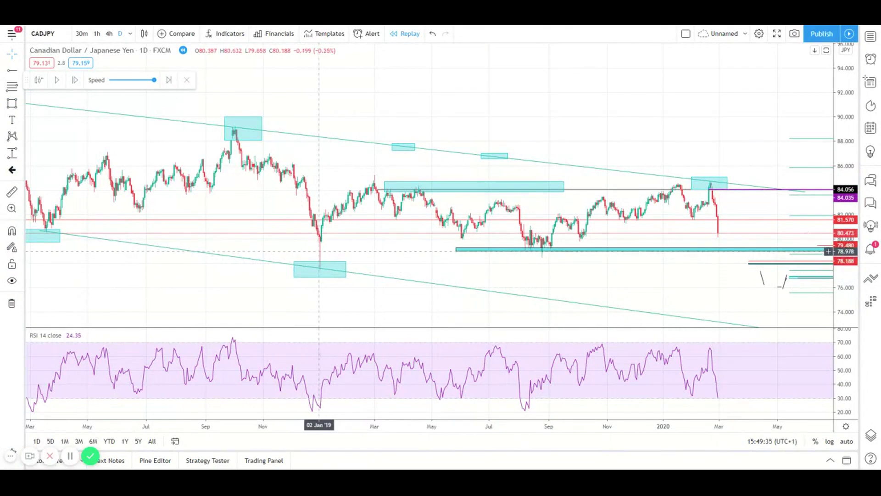
Step: Draw a red arrow above the upper channel line from the January 2018 touch at about 92.39 to the October 2018 touch at about 89.64
{"action": "scroll", "coordinate": [403, 149], "scroll_direction": "down", "scroll_amount": 2}
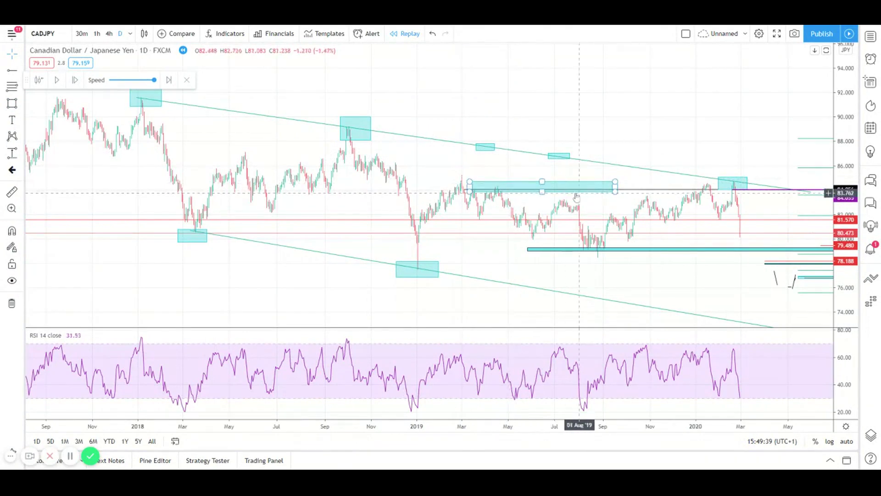
{"action": "scroll", "coordinate": [558, 164], "scroll_direction": "down", "scroll_amount": 2}
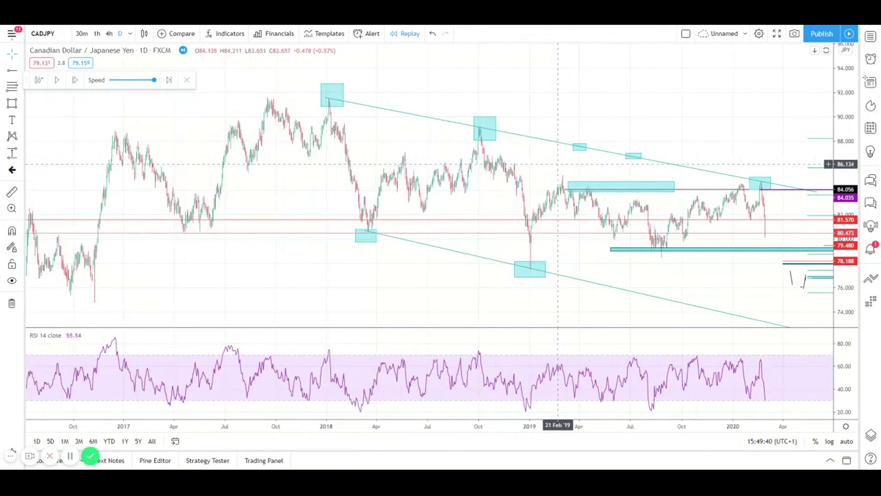
{"action": "left_click", "coordinate": [8, 62]}
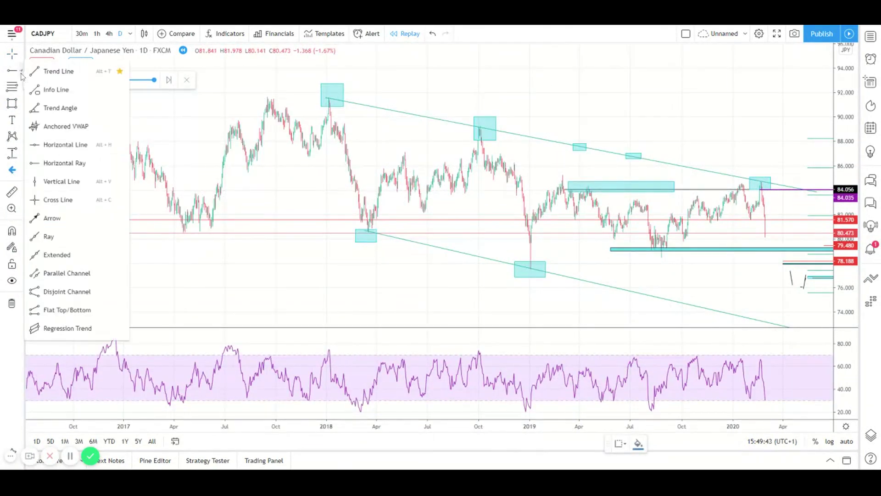
{"action": "left_click", "coordinate": [46, 218]}
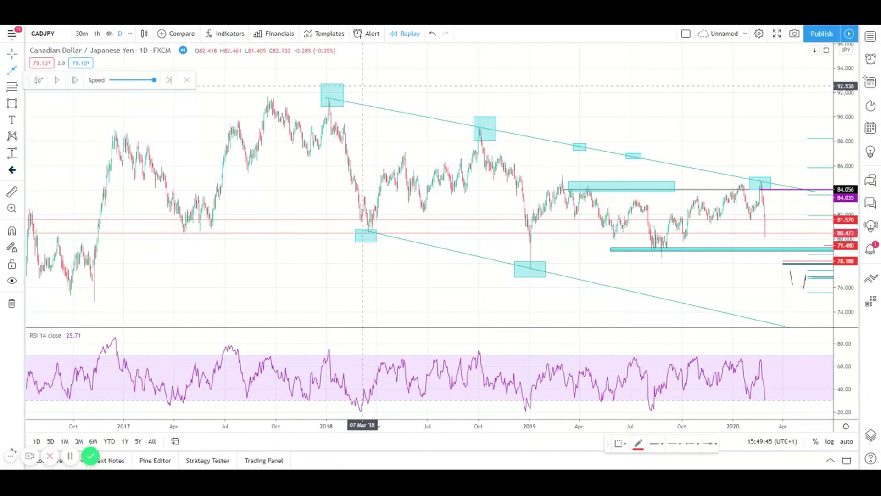
{"action": "left_click_drag", "start_coordinate": [362, 86], "coordinate": [462, 110]}
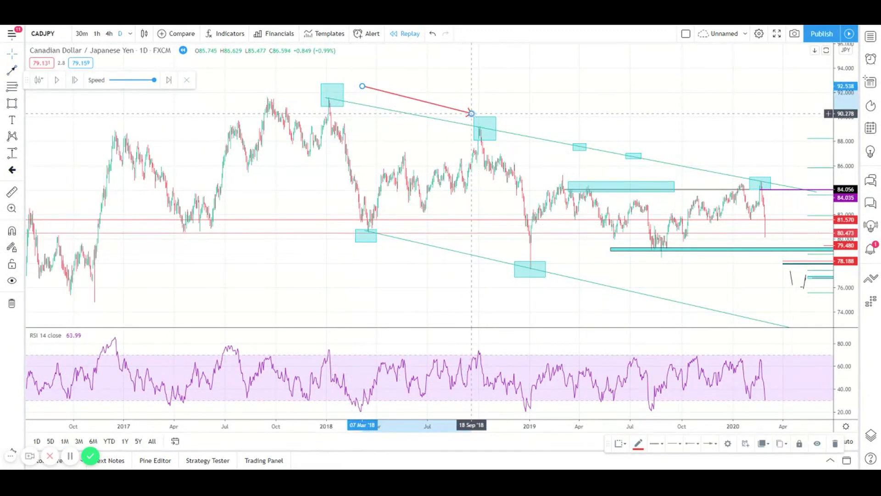
{"action": "left_click_drag", "start_coordinate": [362, 88], "coordinate": [349, 89]}
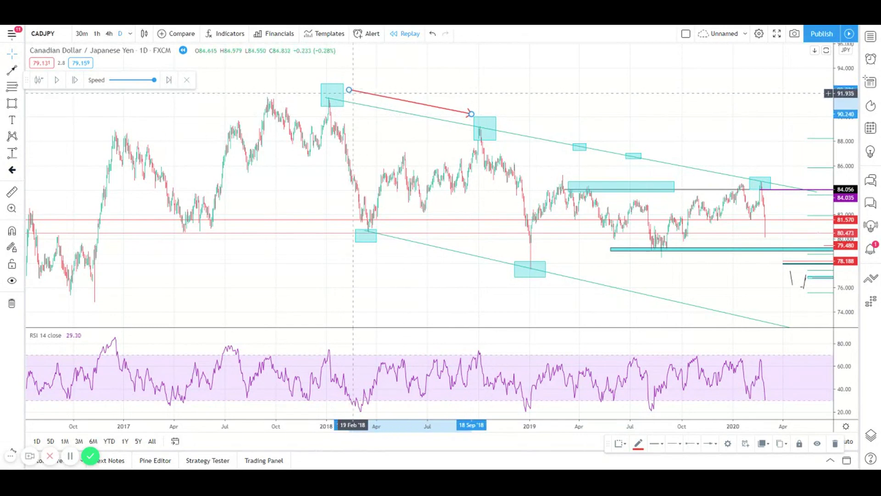
{"action": "left_click", "coordinate": [374, 126]}
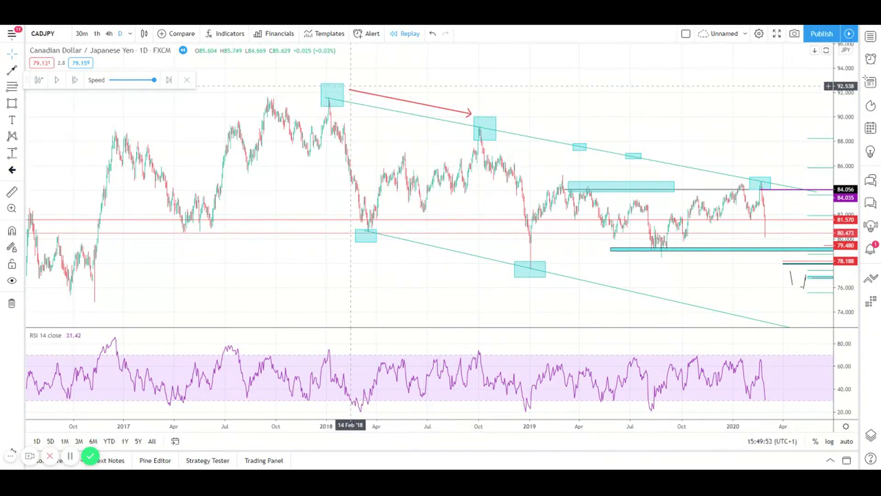
{"action": "left_click_drag", "start_coordinate": [349, 90], "coordinate": [335, 87]}
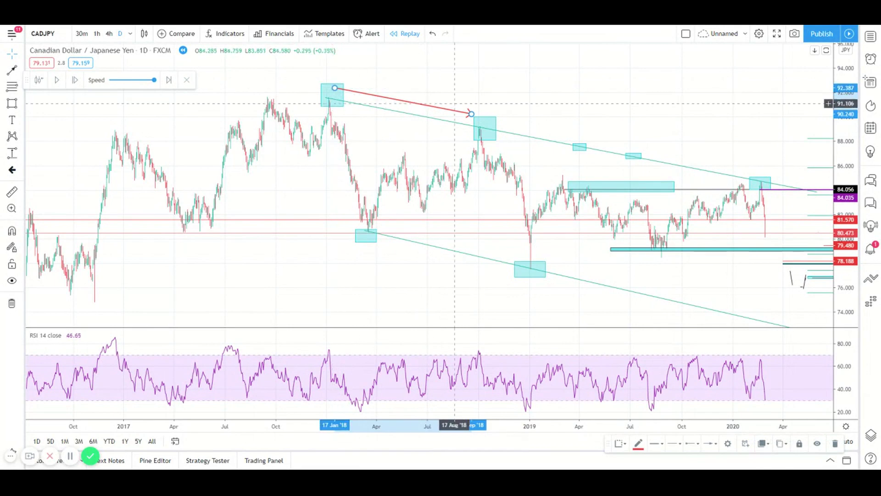
{"action": "left_click_drag", "start_coordinate": [471, 114], "coordinate": [499, 124]}
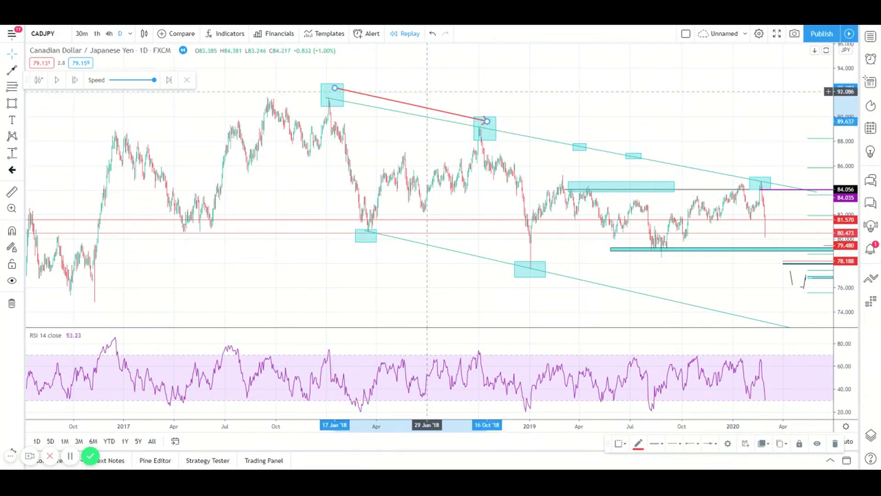
Step: Move the arrow to run from the October 2018 touch at about 89.90 to the April 2019 rectangle at about 88.24
{"action": "left_click", "coordinate": [421, 91]}
{"action": "left_click_drag", "start_coordinate": [418, 110], "coordinate": [576, 141]}
{"action": "left_click_drag", "start_coordinate": [645, 151], "coordinate": [579, 138]}
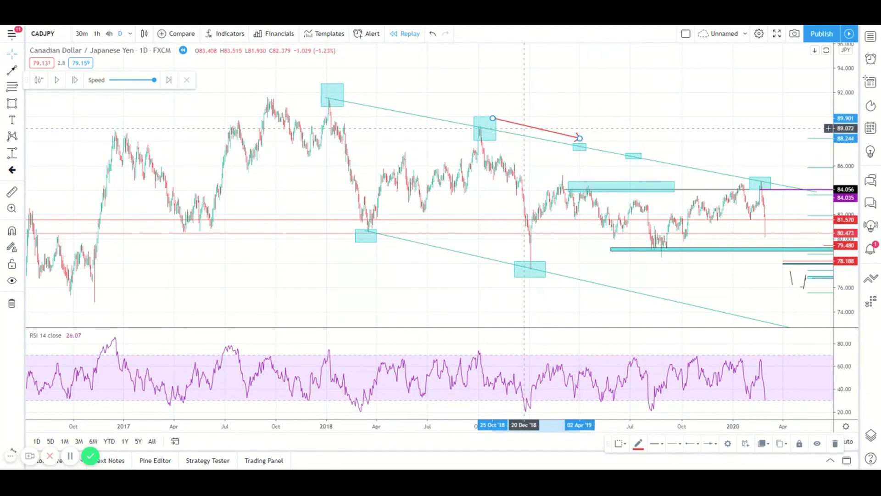
{"action": "left_click_drag", "start_coordinate": [525, 129], "coordinate": [642, 143]}
{"action": "left_click_drag", "start_coordinate": [632, 185], "coordinate": [538, 168]}
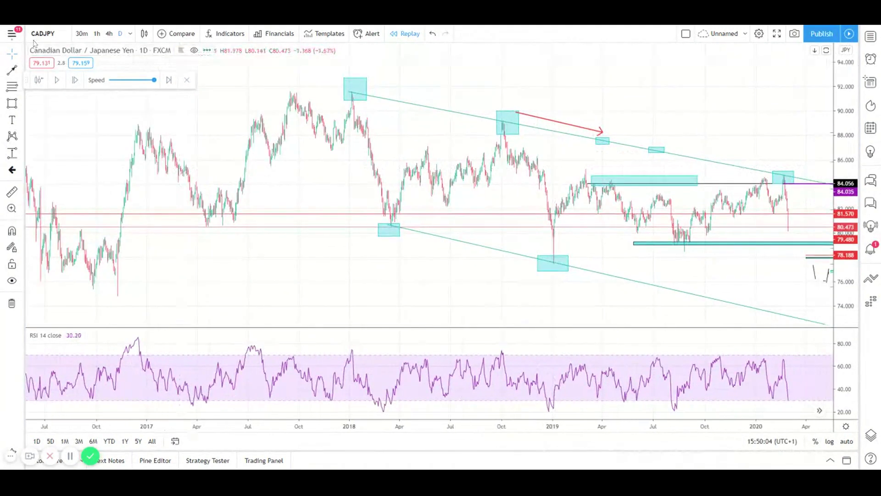
Step: Draw another arrow from the January 2018 touch at about 92.09 to the October 2018 touch at about 89.68
{"action": "left_click", "coordinate": [12, 72]}
{"action": "left_click", "coordinate": [353, 85]}
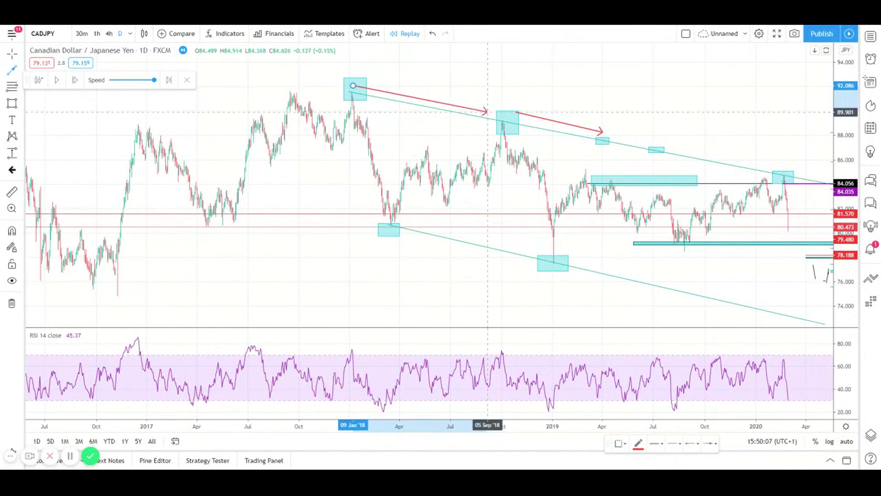
{"action": "left_click", "coordinate": [506, 115]}
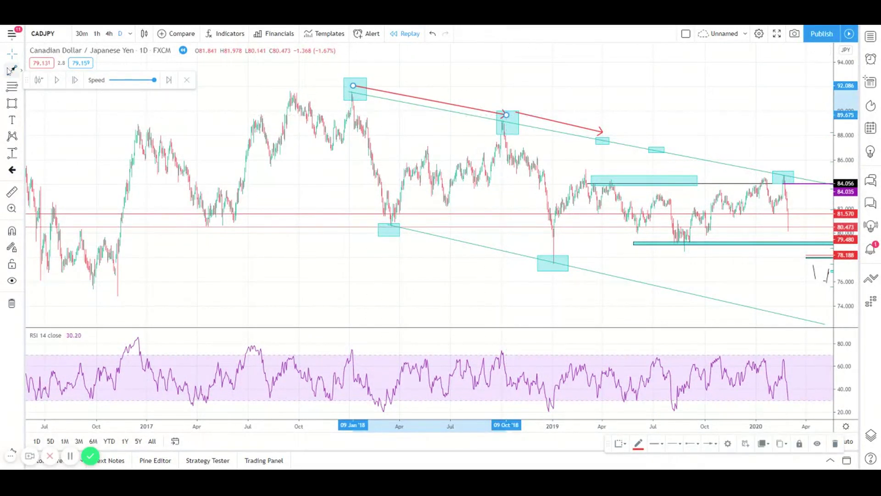
Step: Draw a third arrow from the April 2019 rectangle at about 88.13 to the July 2019 rectangle at about 87.23, starting it at the previous arrowhead
{"action": "left_click", "coordinate": [614, 134]}
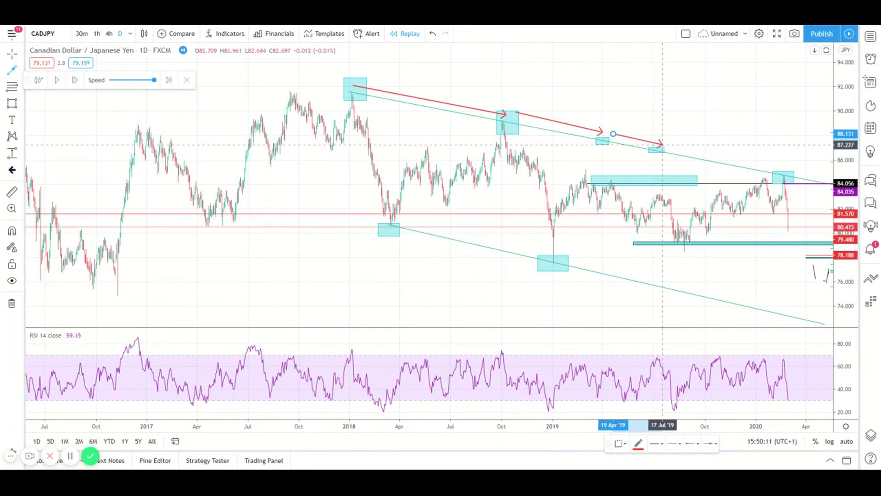
{"action": "left_click", "coordinate": [662, 145]}
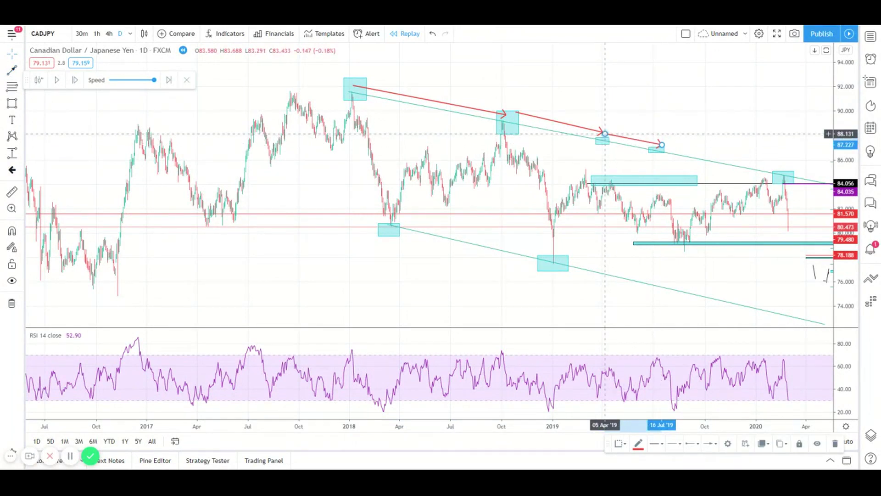
{"action": "left_click", "coordinate": [651, 112]}
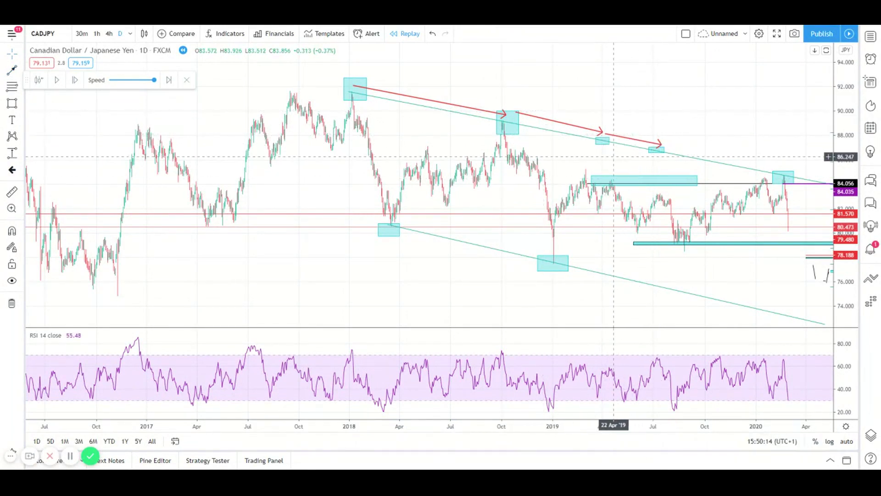
{"action": "scroll", "coordinate": [620, 142], "scroll_direction": "down", "scroll_amount": 2}
{"action": "scroll", "coordinate": [616, 141], "scroll_direction": "up", "scroll_amount": 3}
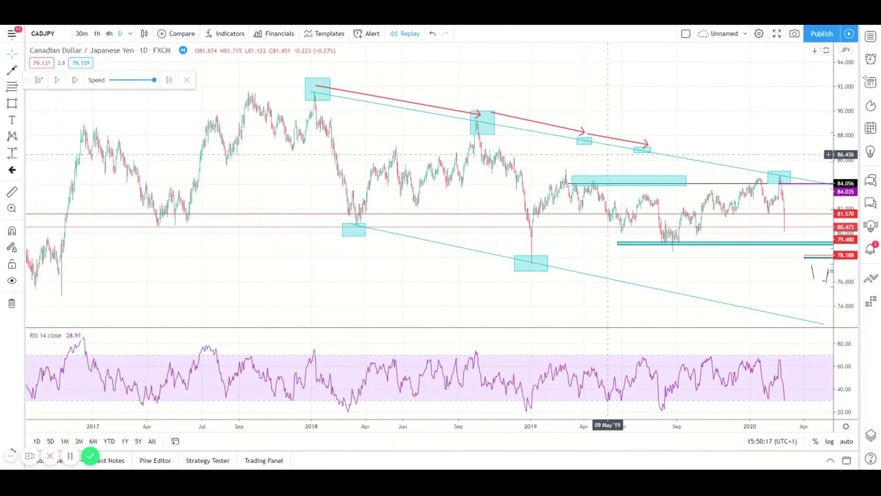
Step: Delete the two lower-high arrows after October 2018 and the small April and July 2019 rectangles on the upper channel line
{"action": "scroll", "coordinate": [608, 155], "scroll_direction": "up", "scroll_amount": 2}
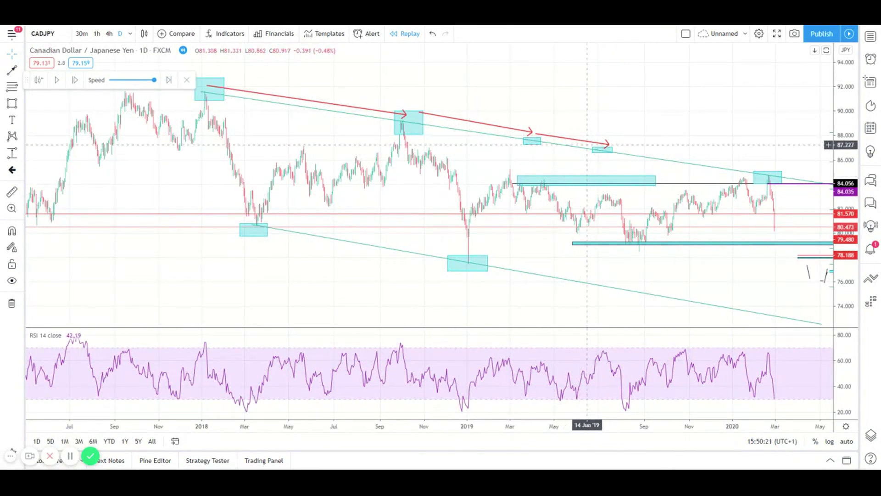
{"action": "scroll", "coordinate": [564, 202], "scroll_direction": "down", "scroll_amount": 2}
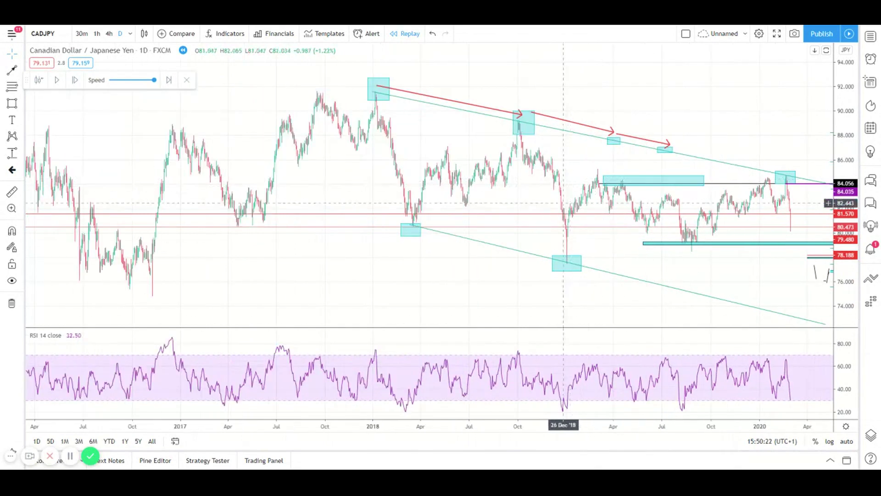
{"action": "double_click", "coordinate": [641, 139]}
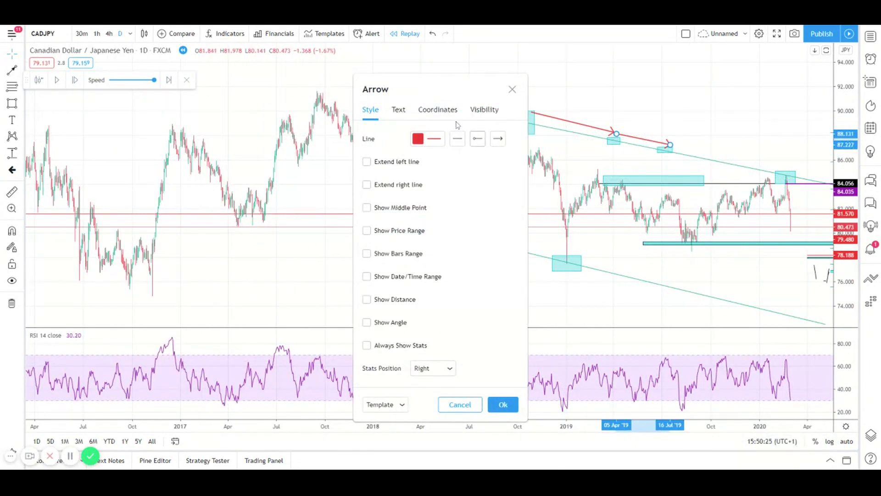
{"action": "left_click", "coordinate": [512, 89]}
{"action": "key", "text": "Delete"}
{"action": "left_click", "coordinate": [580, 124]}
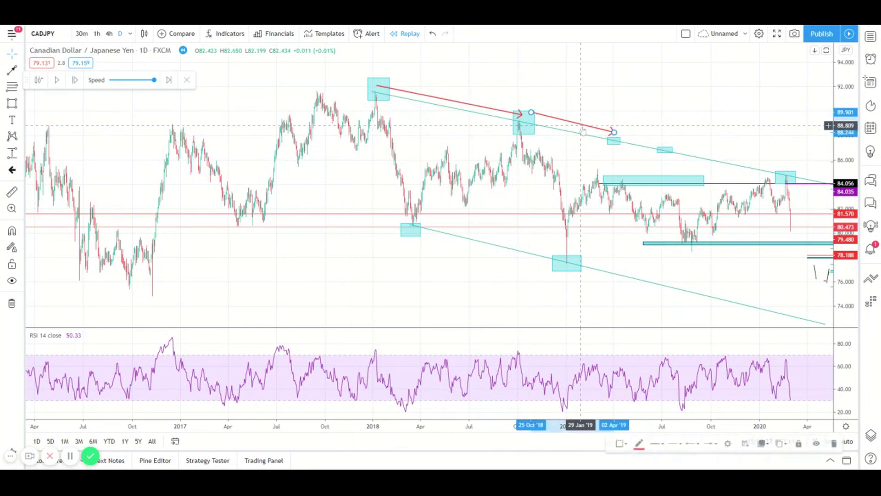
{"action": "key", "text": "Delete"}
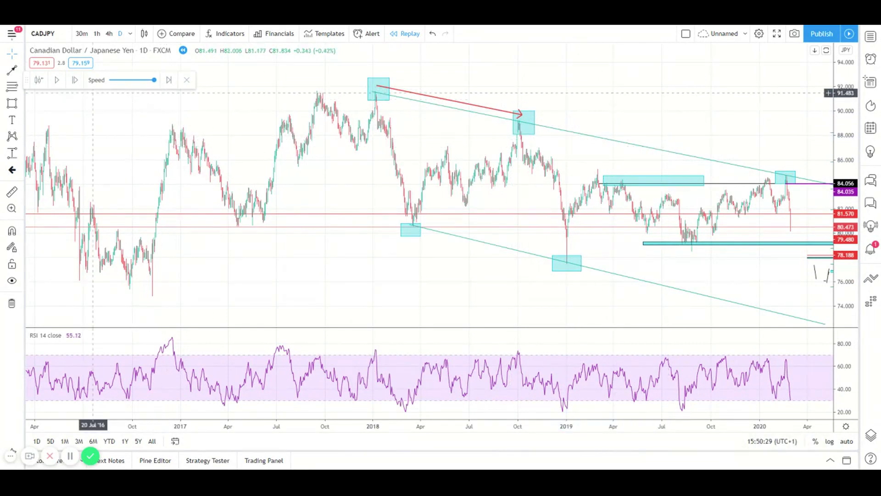
Step: Draw a red arrow from the October 2018 touch at about 89.41 to the February 2020 touch at about 85.08
{"action": "left_click", "coordinate": [21, 71]}
{"action": "left_click_drag", "start_coordinate": [535, 118], "coordinate": [818, 171]}
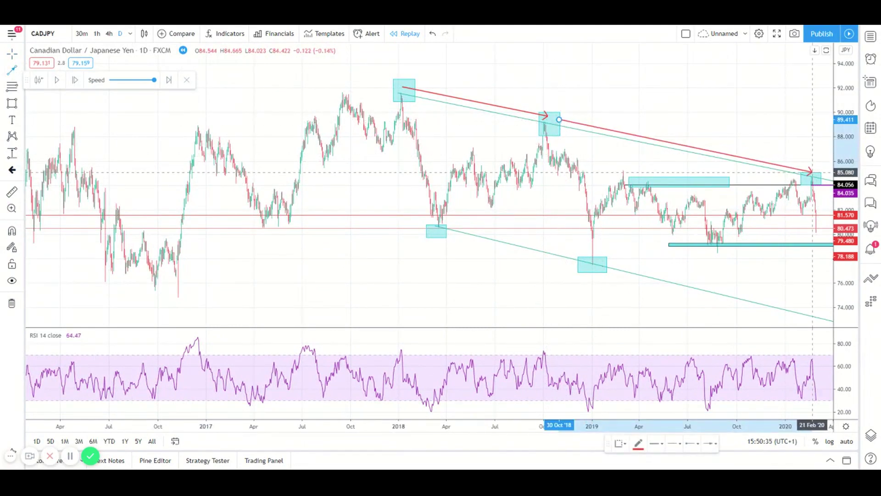
Step: Examine the daily price action from the channel's upper-line touches to the February 2020 drop and the support zones below it
{"action": "scroll", "coordinate": [752, 207], "scroll_direction": "up", "scroll_amount": 5}
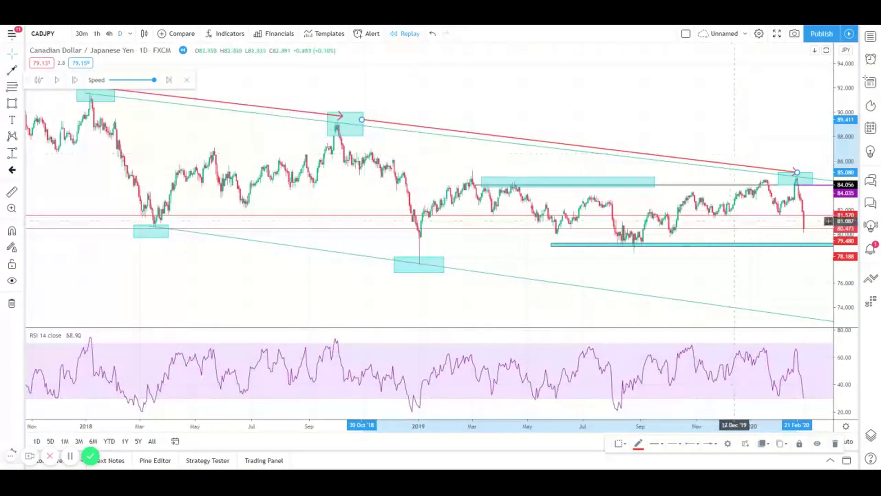
{"action": "left_click_drag", "start_coordinate": [849, 283], "coordinate": [848, 237]}
{"action": "scroll", "coordinate": [739, 234], "scroll_direction": "down", "scroll_amount": 5}
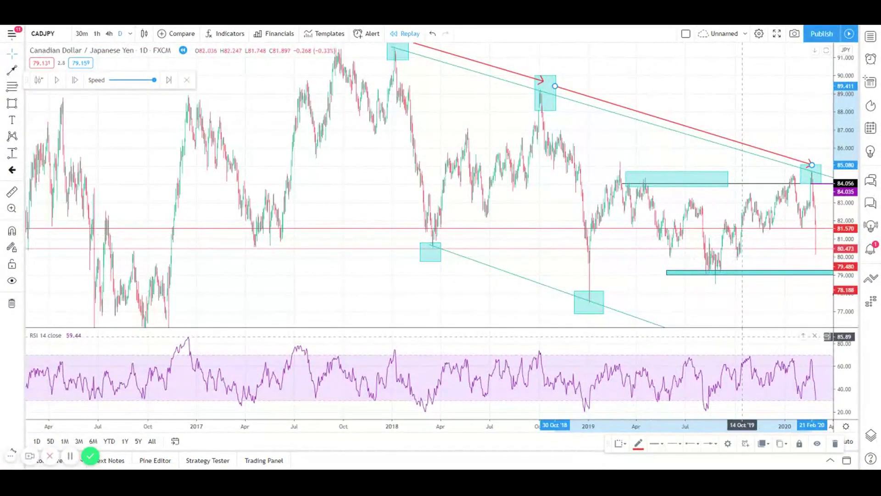
{"action": "left_click_drag", "start_coordinate": [743, 336], "coordinate": [589, 337]}
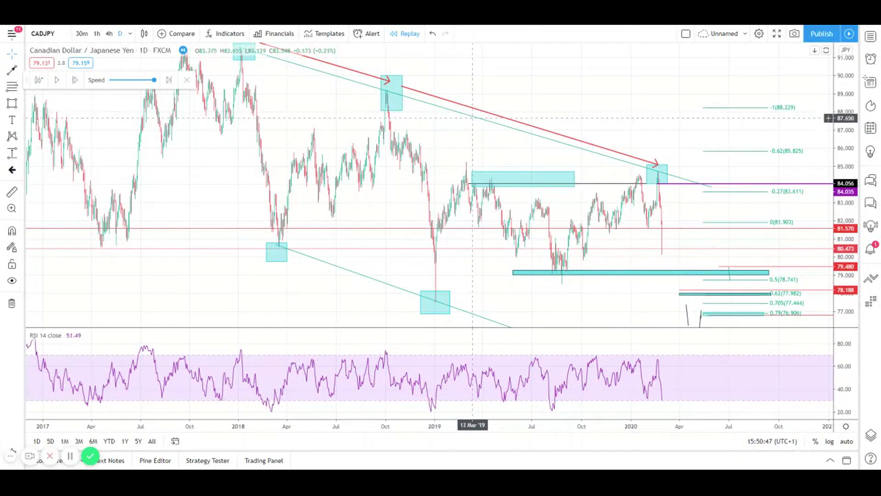
{"action": "scroll", "coordinate": [303, 181], "scroll_direction": "up", "scroll_amount": 5}
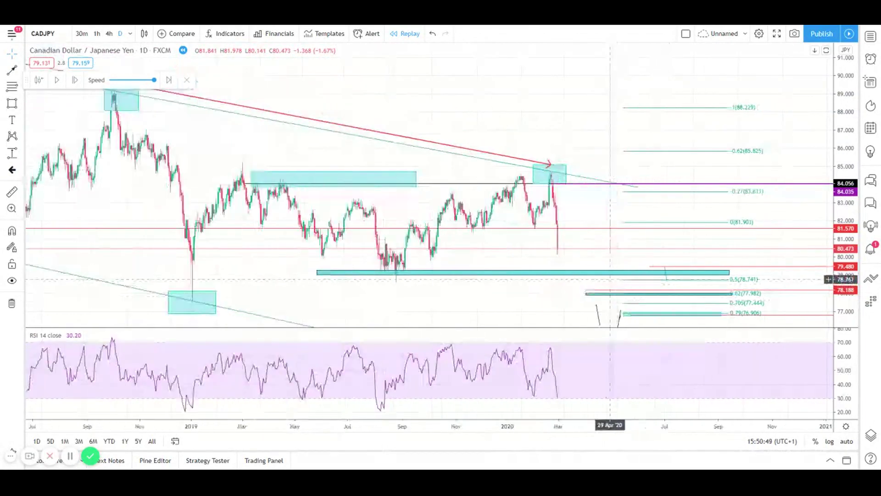
{"action": "scroll", "coordinate": [613, 271], "scroll_direction": "down", "scroll_amount": 8}
{"action": "scroll", "coordinate": [695, 301], "scroll_direction": "up", "scroll_amount": 3}
{"action": "scroll", "coordinate": [693, 301], "scroll_direction": "up", "scroll_amount": 3}
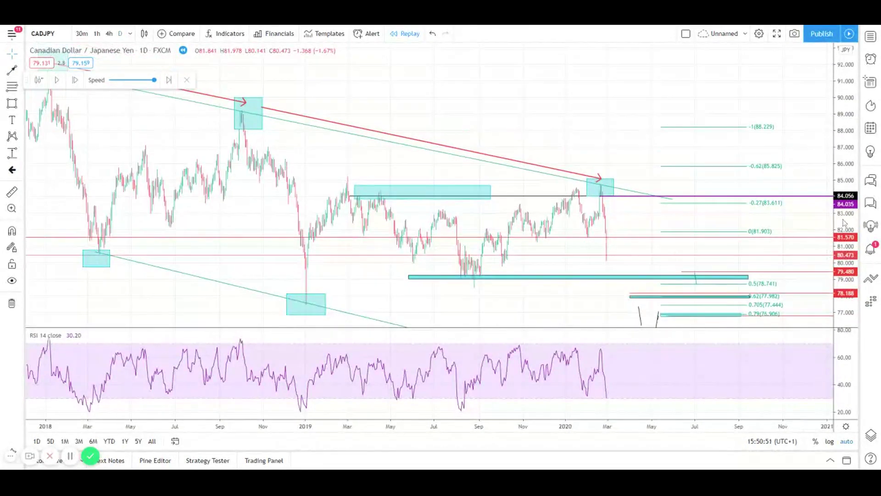
{"action": "scroll", "coordinate": [452, 413], "scroll_direction": "up", "scroll_amount": 3}
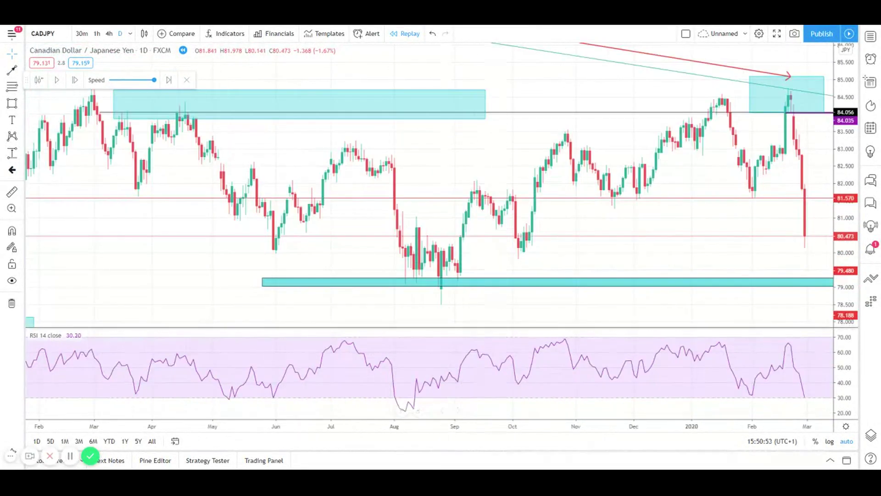
{"action": "scroll", "coordinate": [507, 322], "scroll_direction": "down", "scroll_amount": 6}
Step: Switch the chart to the 1 week timeframe and frame the channel from 2018 to 2020
{"action": "left_click", "coordinate": [130, 34]}
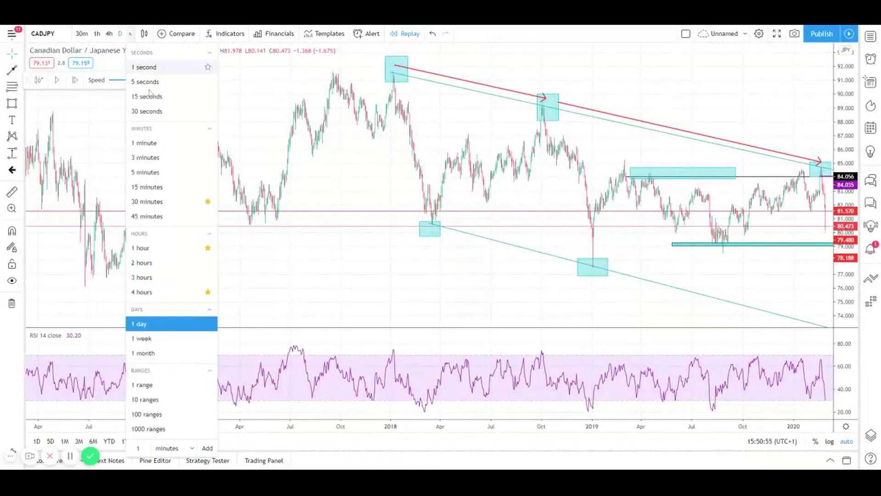
{"action": "left_click", "coordinate": [160, 339]}
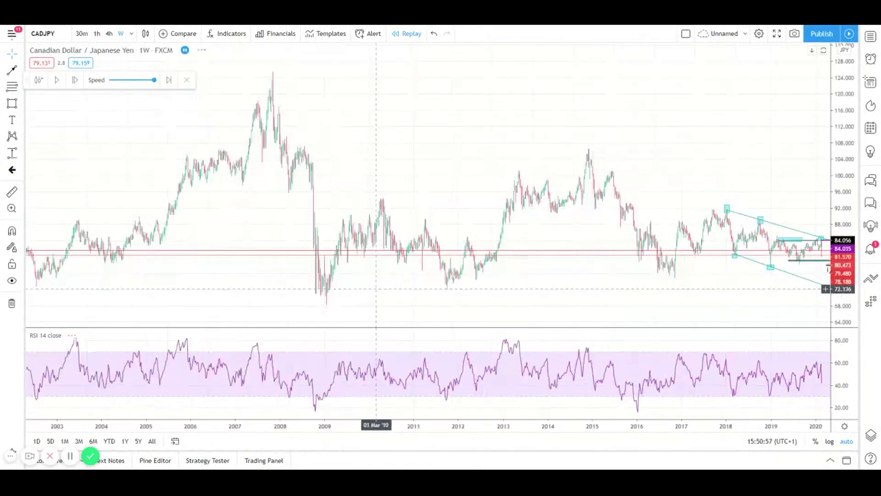
{"action": "scroll", "coordinate": [533, 311], "scroll_direction": "up", "scroll_amount": 5}
{"action": "left_click_drag", "start_coordinate": [549, 303], "coordinate": [377, 282]}
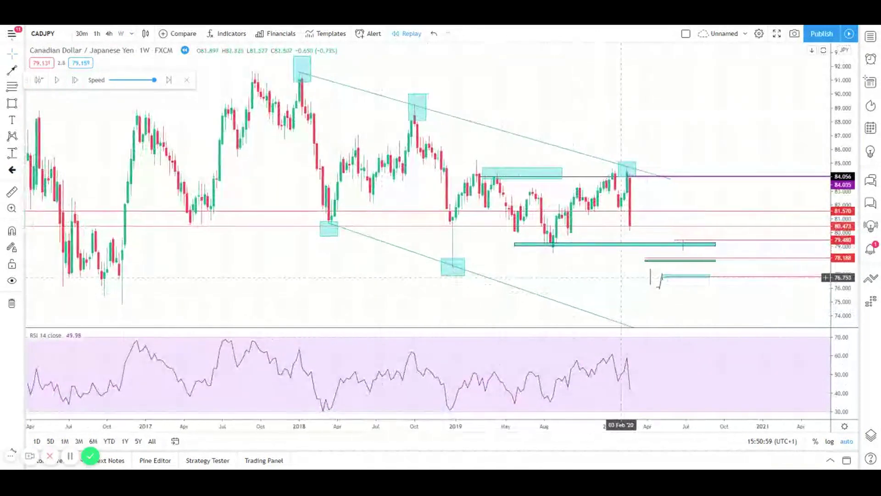
{"action": "scroll", "coordinate": [620, 280], "scroll_direction": "down", "scroll_amount": 4}
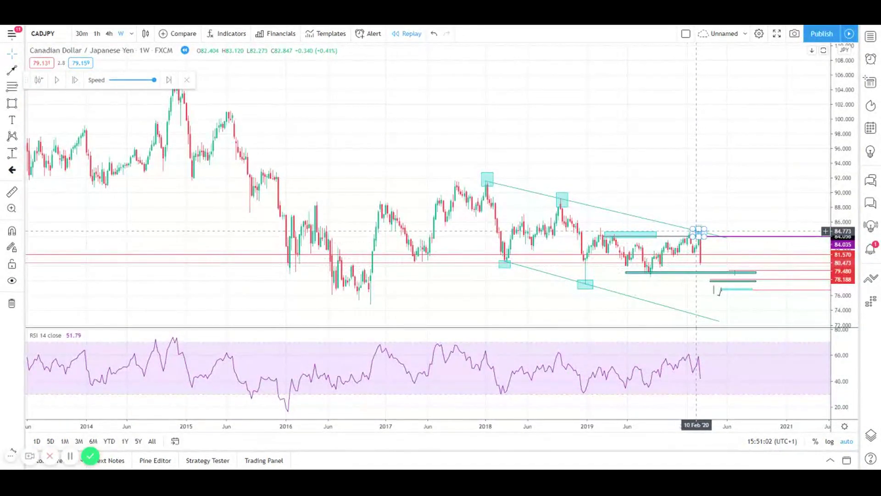
Step: Play the weekly replay forward from February 2020 to the latest candle, pausing it along the way
{"action": "left_click", "coordinate": [59, 80]}
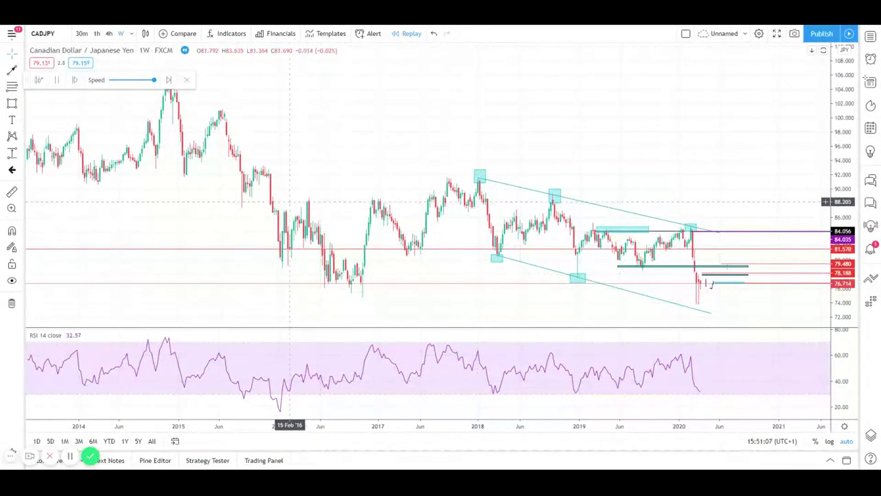
{"action": "left_click", "coordinate": [56, 81]}
{"action": "left_click", "coordinate": [59, 81]}
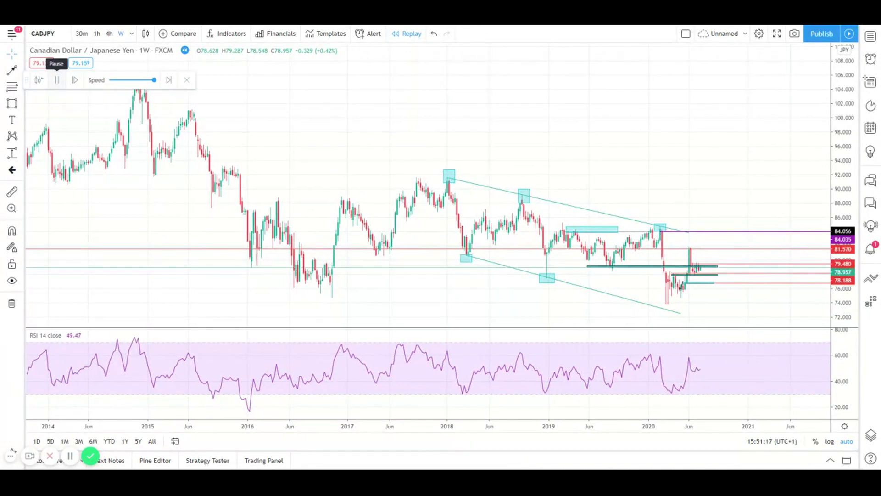
{"action": "left_click", "coordinate": [56, 80]}
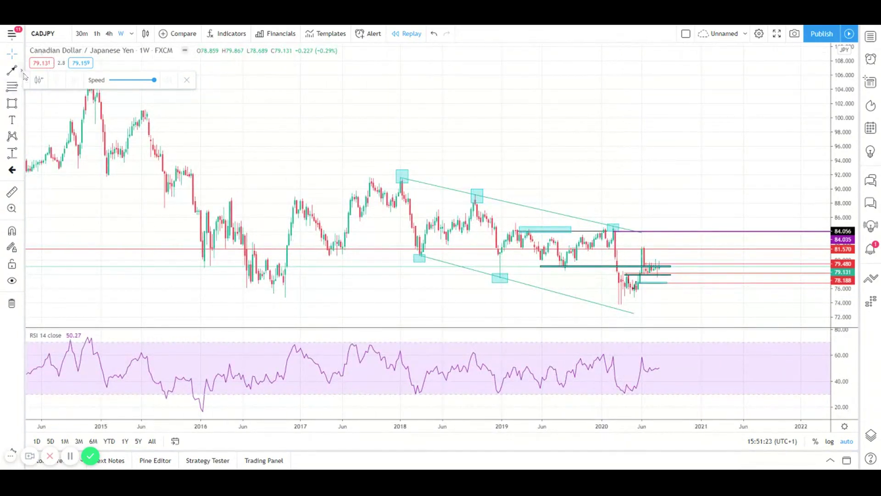
Step: Draw a rectangle over the spring 2020 lows above the lower channel line, from about 76.21 to 73.96
{"action": "left_click", "coordinate": [23, 74]}
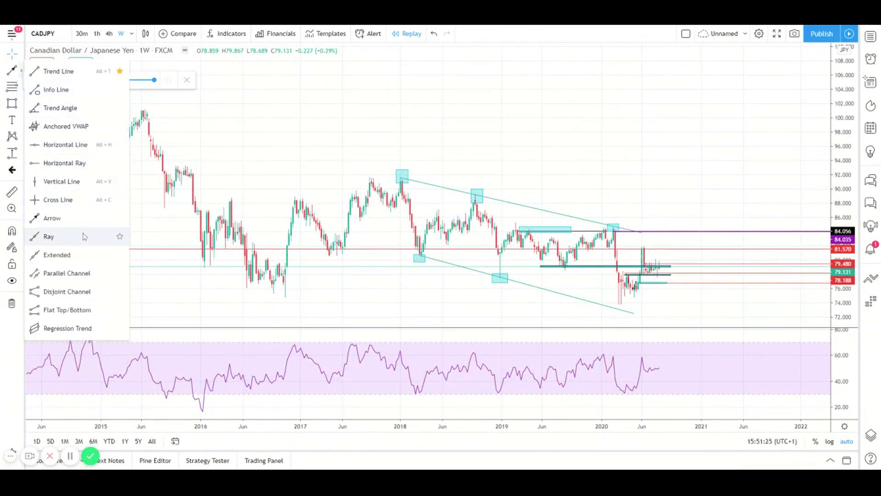
{"action": "left_click", "coordinate": [12, 103]}
{"action": "left_click", "coordinate": [634, 287]}
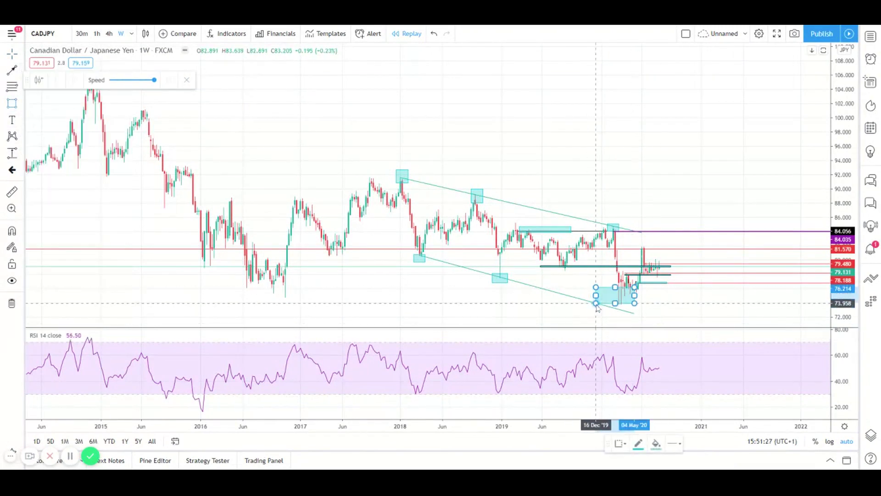
{"action": "left_click", "coordinate": [612, 303]}
{"action": "left_click_drag", "start_coordinate": [728, 302], "coordinate": [719, 303]}
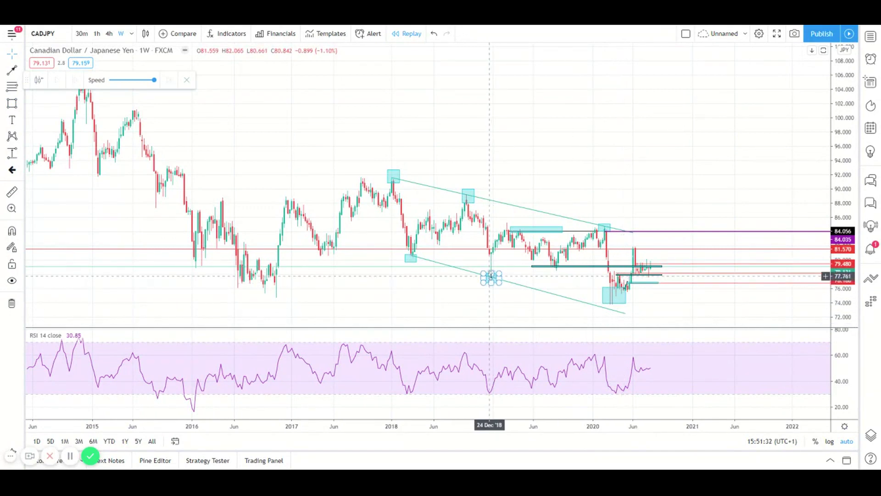
Step: Move the end point of the lower channel line to late May 2020 at about 73.31 so it meets the 2020 low
{"action": "left_click", "coordinate": [624, 324]}
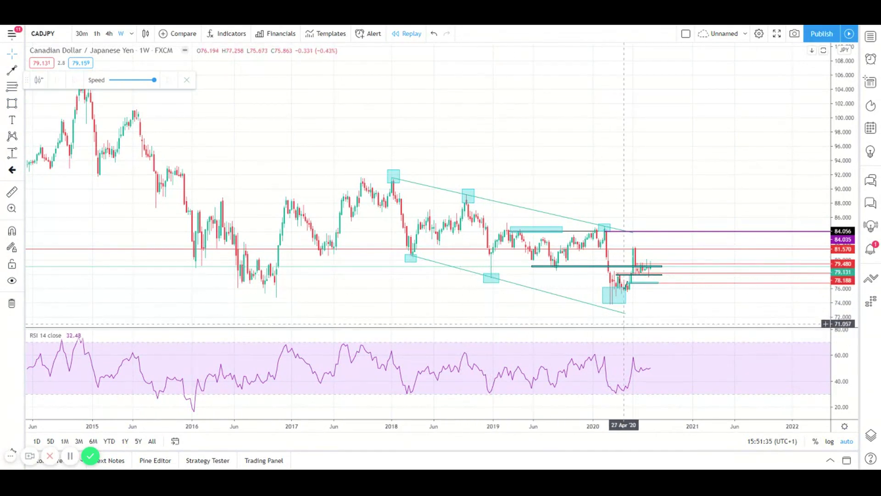
{"action": "left_click", "coordinate": [626, 315]}
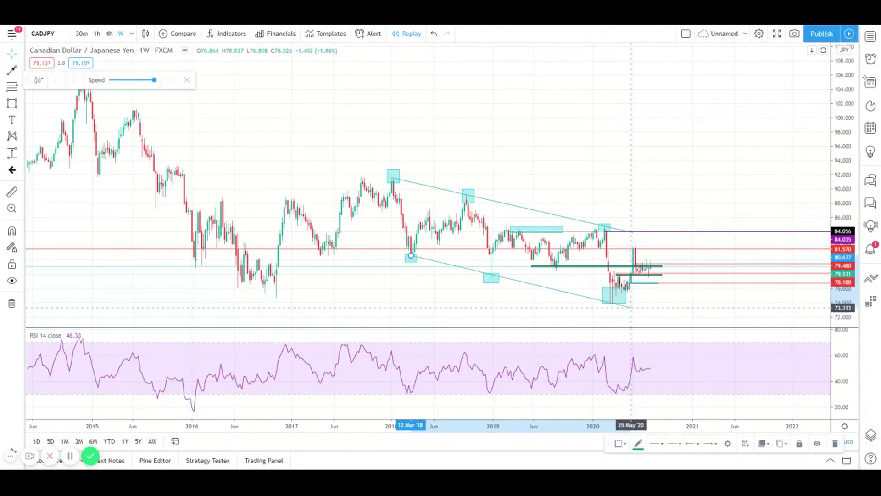
{"action": "left_click", "coordinate": [590, 314]}
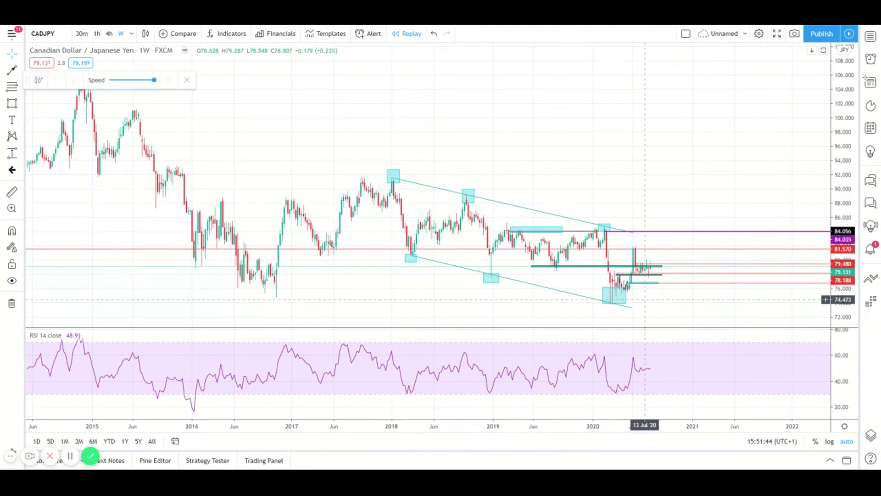
Step: Extend the end of the upper channel line past the February 2020 touch to about 80 in mid-2021
{"action": "scroll", "coordinate": [645, 299], "scroll_direction": "up", "scroll_amount": 3}
{"action": "scroll", "coordinate": [636, 297], "scroll_direction": "down", "scroll_amount": 3}
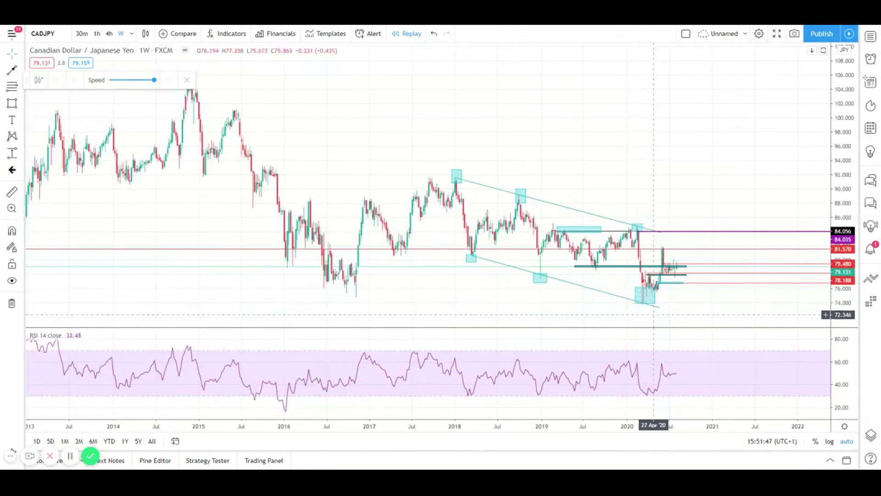
{"action": "scroll", "coordinate": [578, 358], "scroll_direction": "up", "scroll_amount": 2}
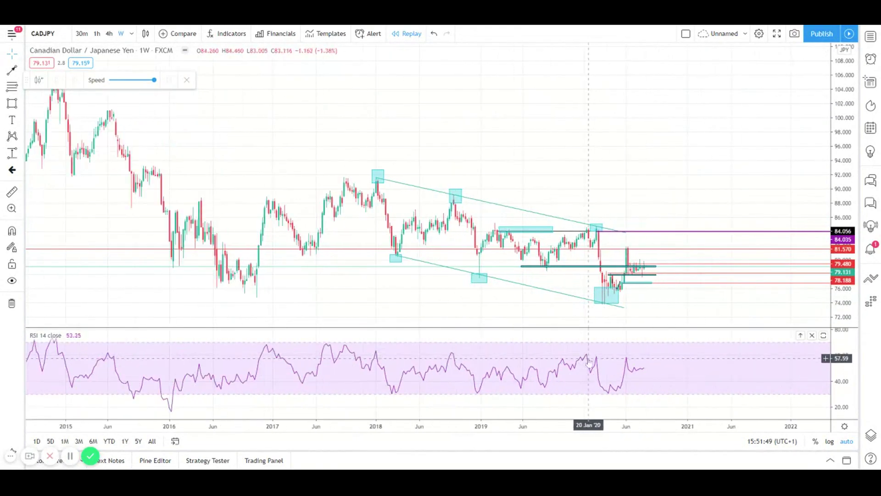
{"action": "left_click_drag", "start_coordinate": [626, 234], "coordinate": [753, 261]}
{"action": "left_click_drag", "start_coordinate": [742, 296], "coordinate": [733, 294]}
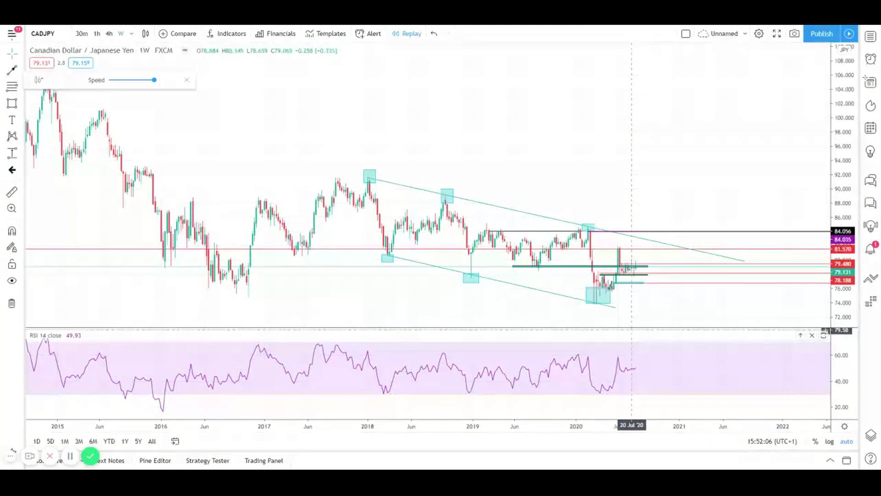
Step: Draw a rising trend line from the November 2016 low at about 74.82 to September 2018 at about 95.16
{"action": "scroll", "coordinate": [633, 331], "scroll_direction": "down", "scroll_amount": 2}
{"action": "scroll", "coordinate": [656, 330], "scroll_direction": "up", "scroll_amount": 3}
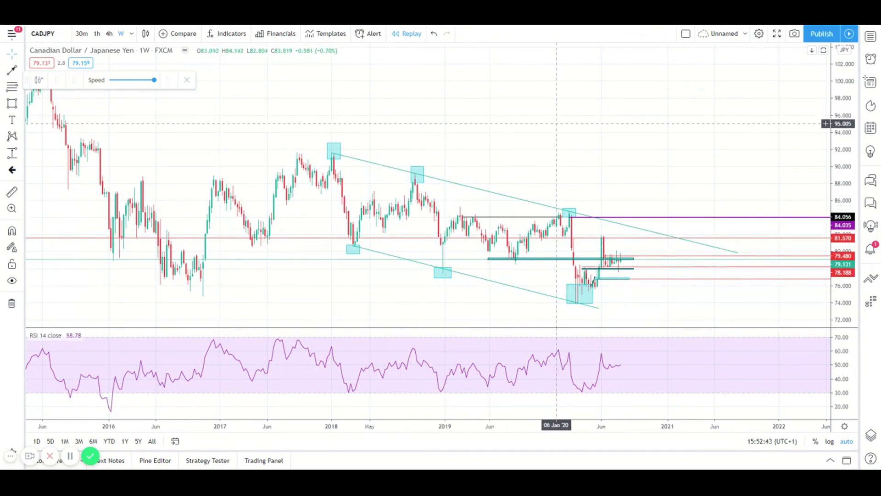
{"action": "scroll", "coordinate": [453, 277], "scroll_direction": "down", "scroll_amount": 2}
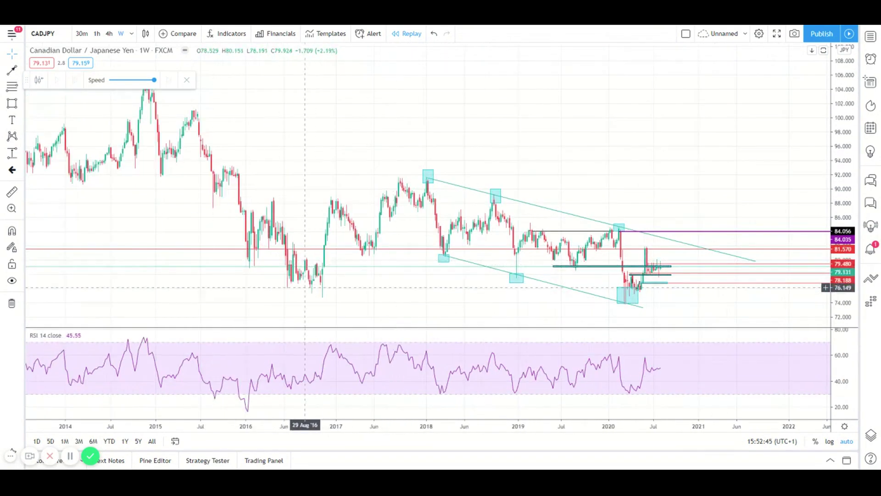
{"action": "left_click", "coordinate": [20, 72]}
{"action": "left_click", "coordinate": [56, 73]}
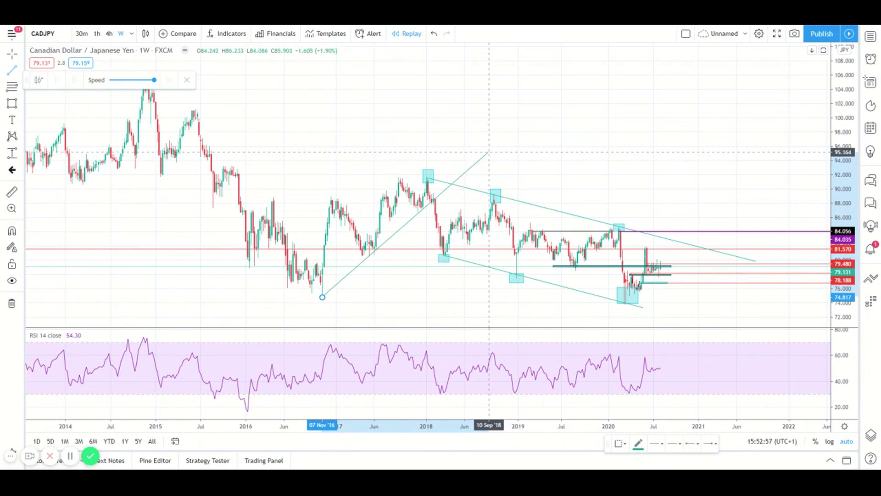
{"action": "left_click", "coordinate": [489, 152]}
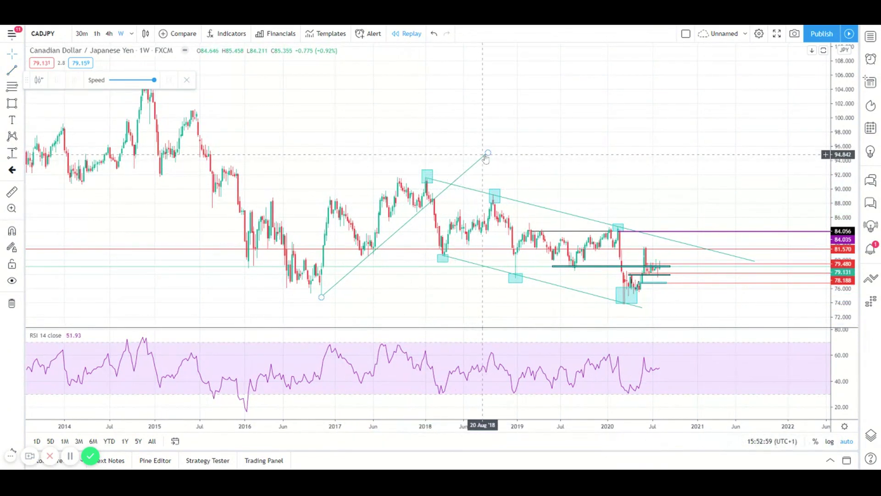
{"action": "left_click_drag", "start_coordinate": [487, 153], "coordinate": [488, 152]}
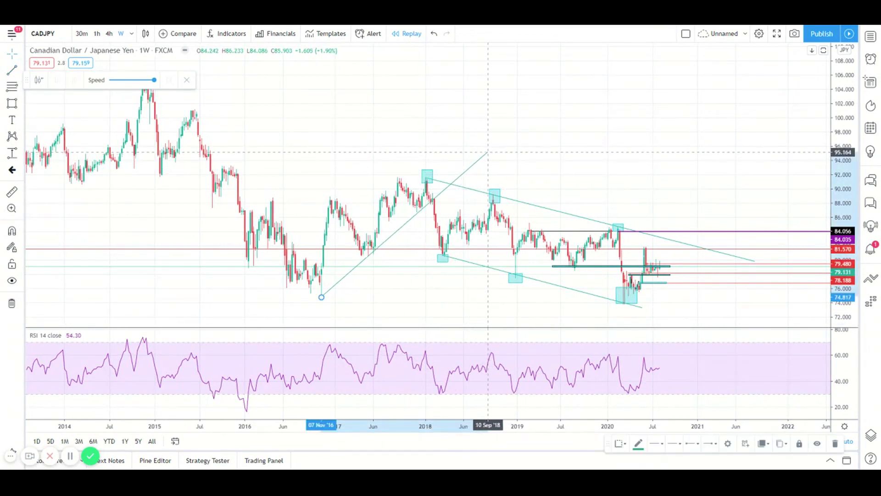
{"action": "scroll", "coordinate": [349, 220], "scroll_direction": "up", "scroll_amount": 3}
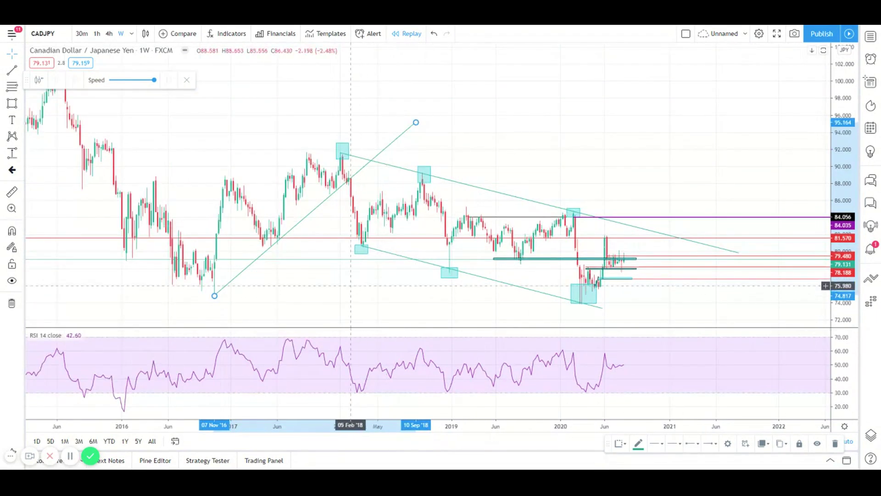
{"action": "left_click", "coordinate": [271, 250]}
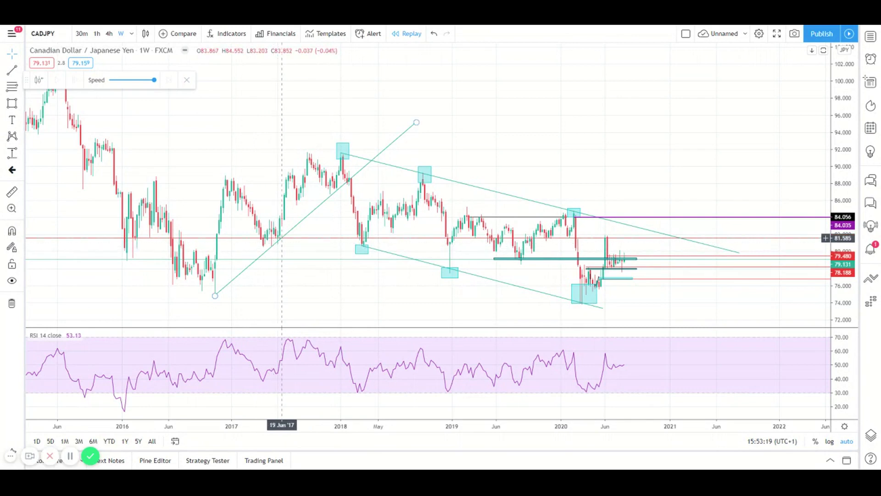
Step: Fix the end point of the rising trend line from November 2016 at 10 September 2018, about 95.06
{"action": "left_click", "coordinate": [417, 123]}
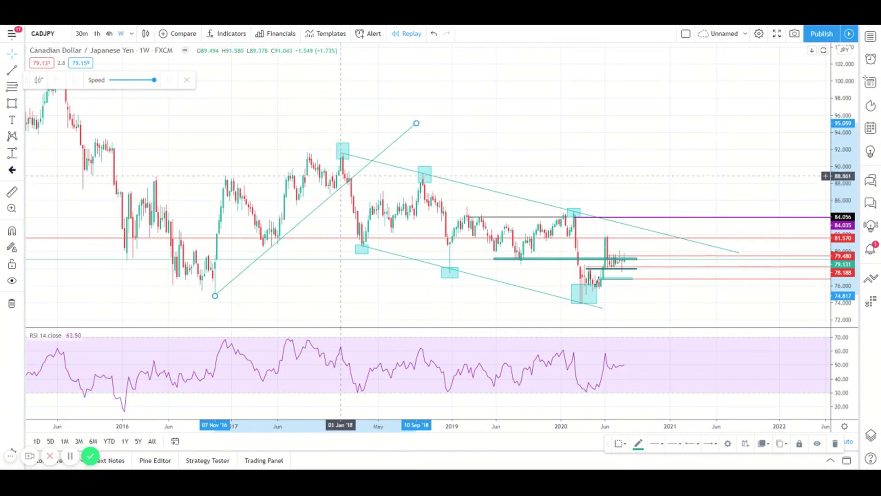
{"action": "left_click", "coordinate": [343, 151]}
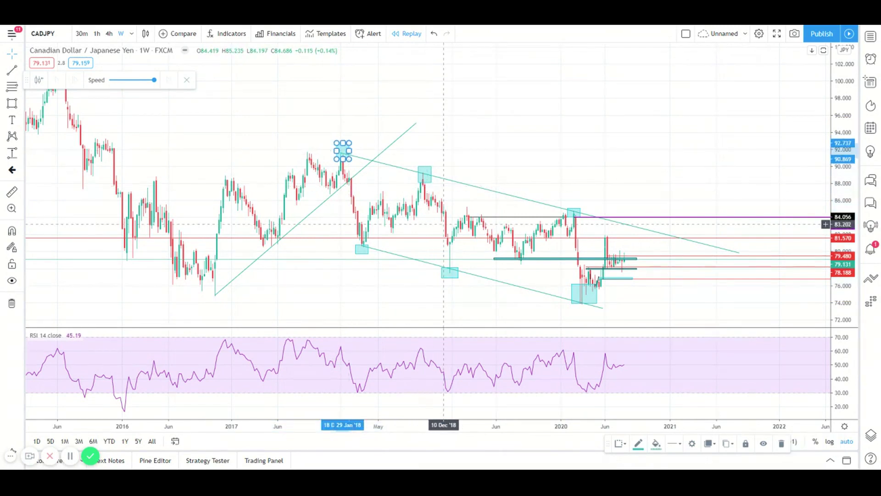
{"action": "left_click", "coordinate": [344, 182]}
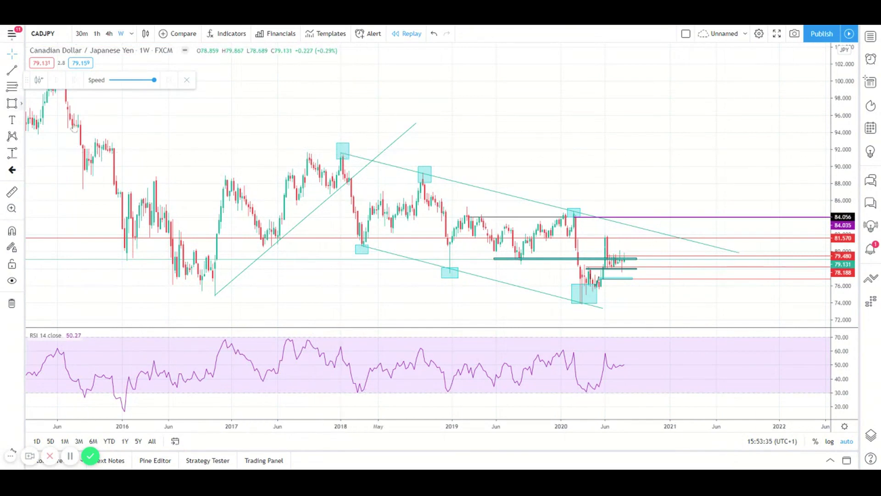
Step: Draw a rectangle over the autumn 2017 highs, between about 92 and 91
{"action": "left_click", "coordinate": [12, 103]}
{"action": "left_click", "coordinate": [320, 149]}
{"action": "left_click", "coordinate": [297, 160]}
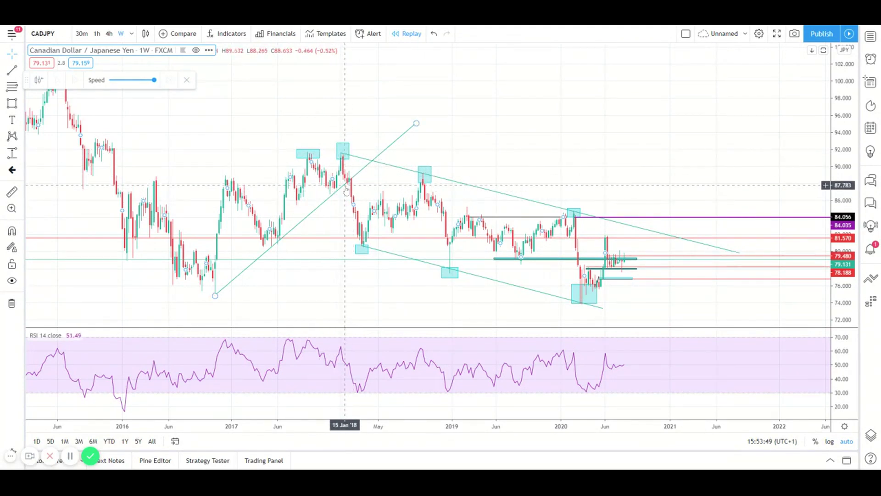
{"action": "left_click", "coordinate": [341, 160]}
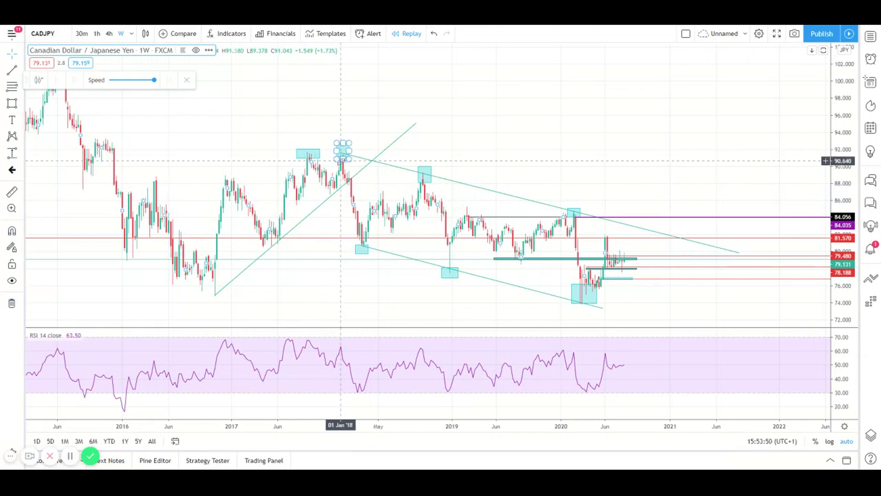
{"action": "left_click", "coordinate": [347, 183]}
{"action": "left_click", "coordinate": [270, 248]}
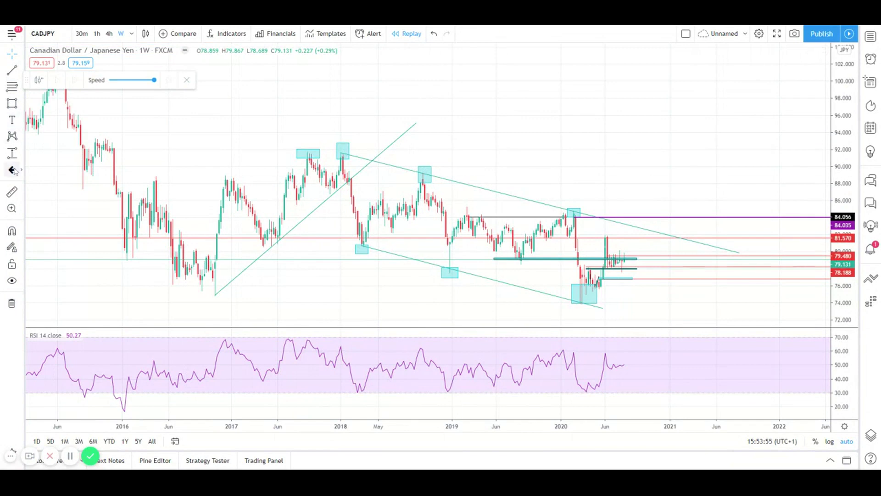
Step: Draw an arrow beneath the rising trend line from 28 November 2016 at about 75.01 to 26 June 2017 at about 81.37
{"action": "left_click", "coordinate": [21, 74]}
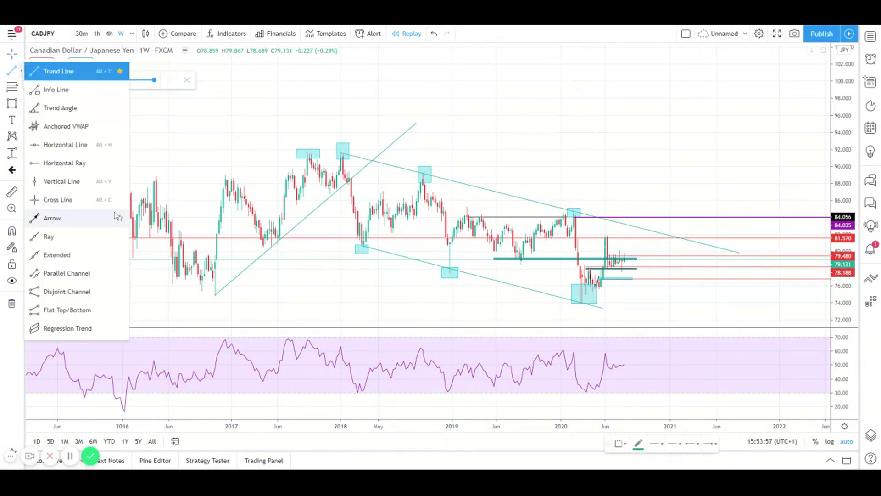
{"action": "left_click", "coordinate": [55, 218]}
{"action": "left_click", "coordinate": [220, 294]}
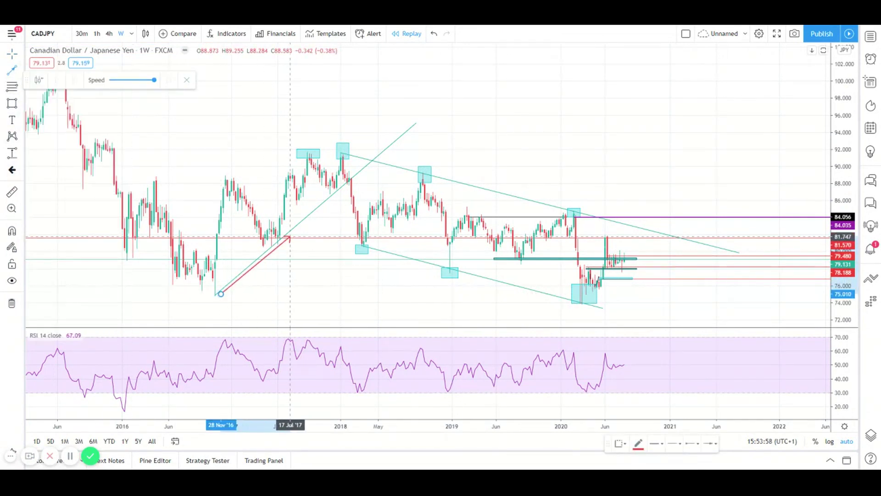
{"action": "left_click", "coordinate": [290, 237]}
{"action": "left_click_drag", "start_coordinate": [290, 236], "coordinate": [283, 241]}
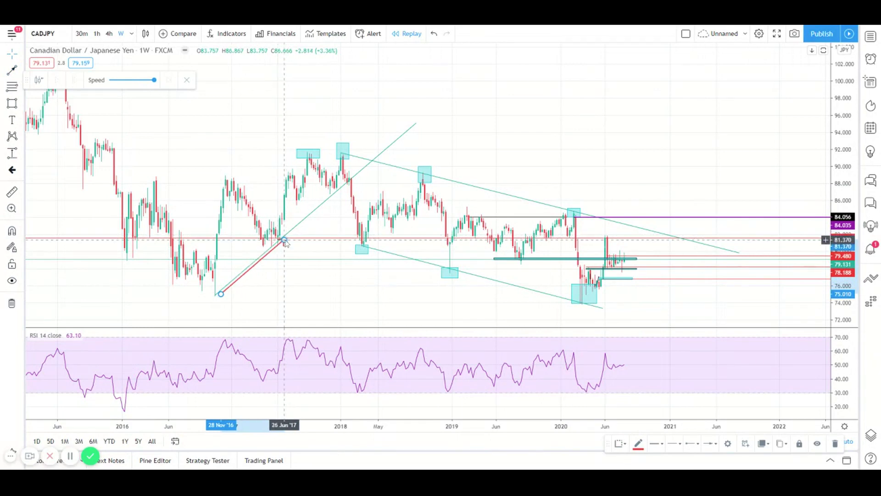
{"action": "left_click", "coordinate": [21, 71]}
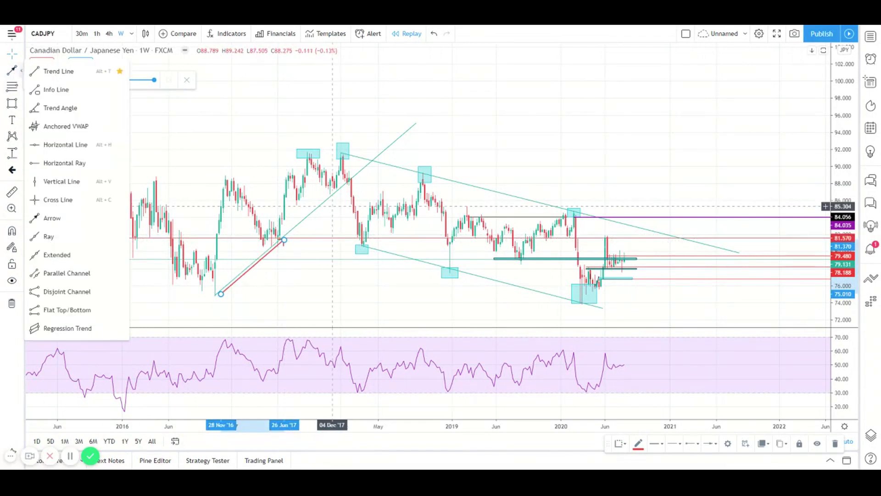
{"action": "left_click_drag", "start_coordinate": [295, 237], "coordinate": [295, 235]}
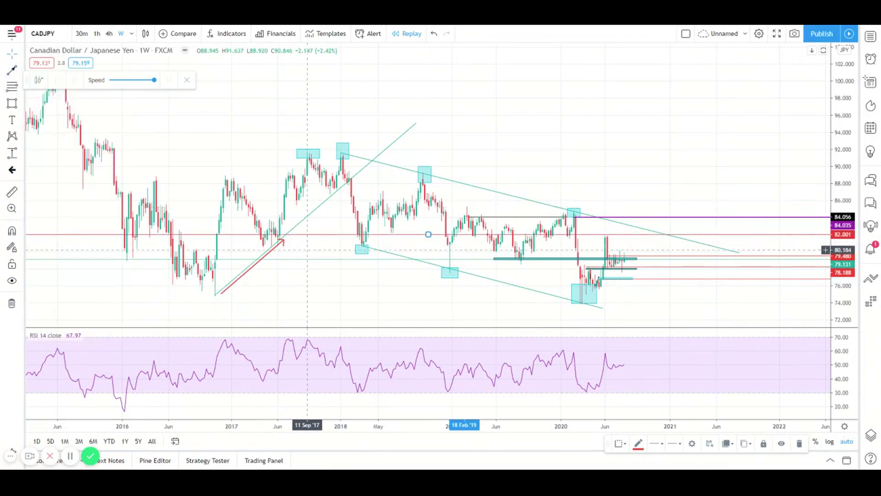
{"action": "key", "text": "ctrl+z"}
Step: Add an arrow from 17 July 2017 at about 82.07 to late December 2017 at about 86.8, and a short one continuing along the trend line
{"action": "key", "text": "alt+t"}
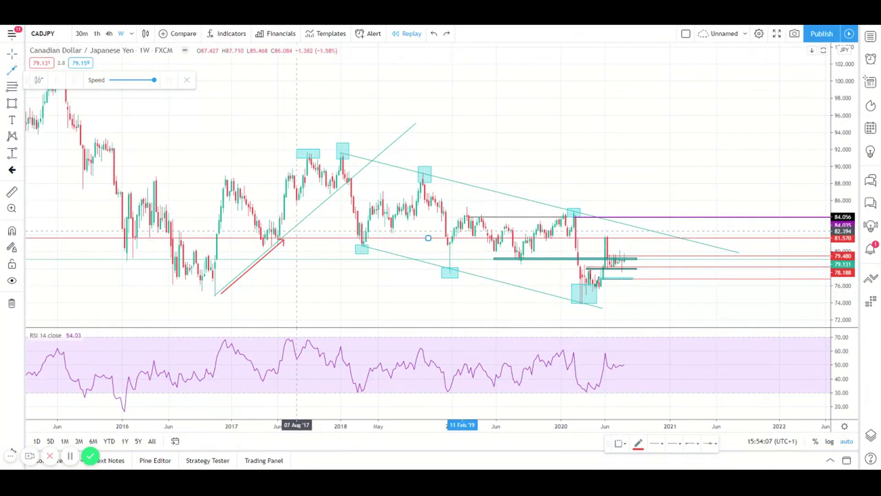
{"action": "left_click_drag", "start_coordinate": [290, 234], "coordinate": [341, 196]}
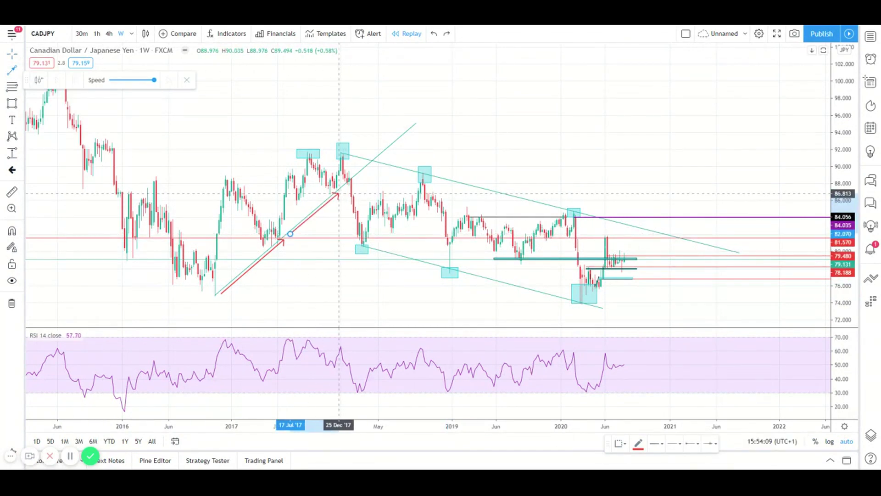
{"action": "left_click", "coordinate": [338, 194]}
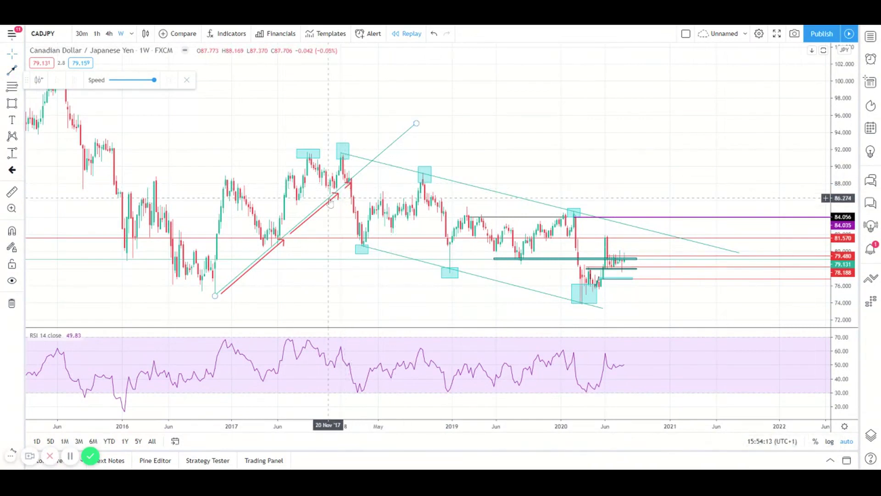
{"action": "key", "text": "ctrl+z"}
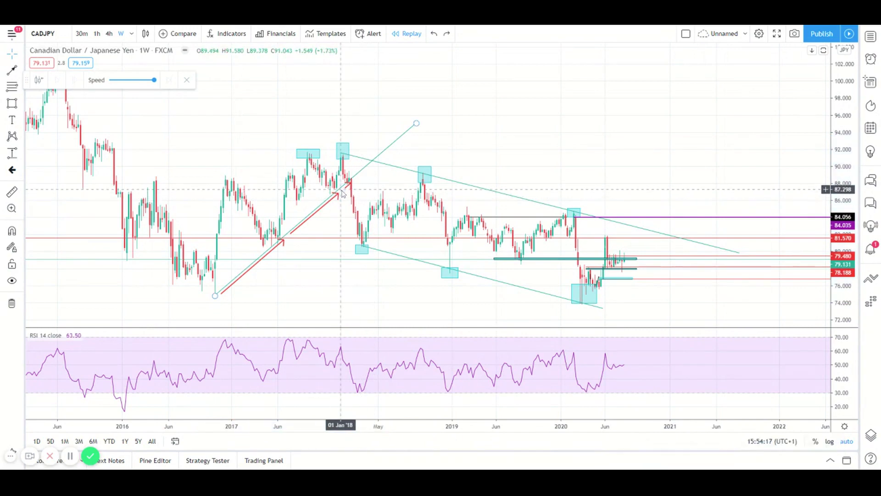
{"action": "key", "text": "ctrl+y"}
{"action": "left_click", "coordinate": [379, 187]}
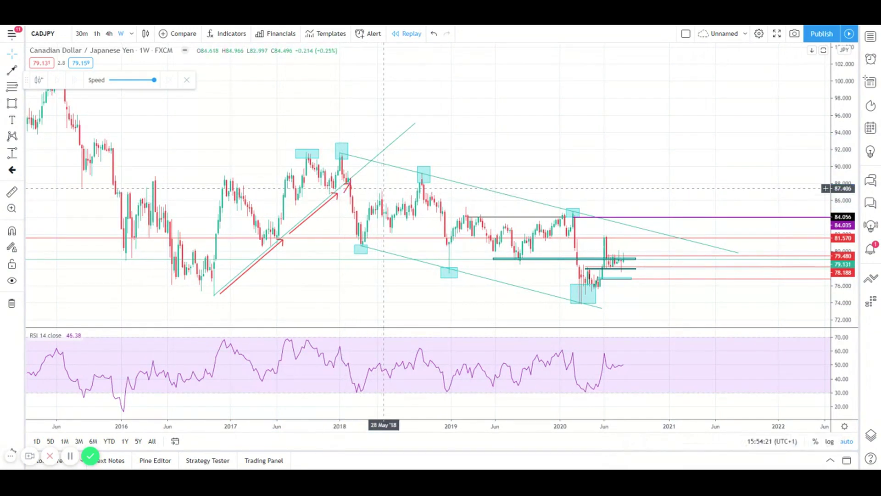
Step: Delete the three red arrows drawn along the rising trend line
{"action": "left_click", "coordinate": [350, 185]}
{"action": "key", "text": "Delete"}
{"action": "left_click", "coordinate": [338, 194]}
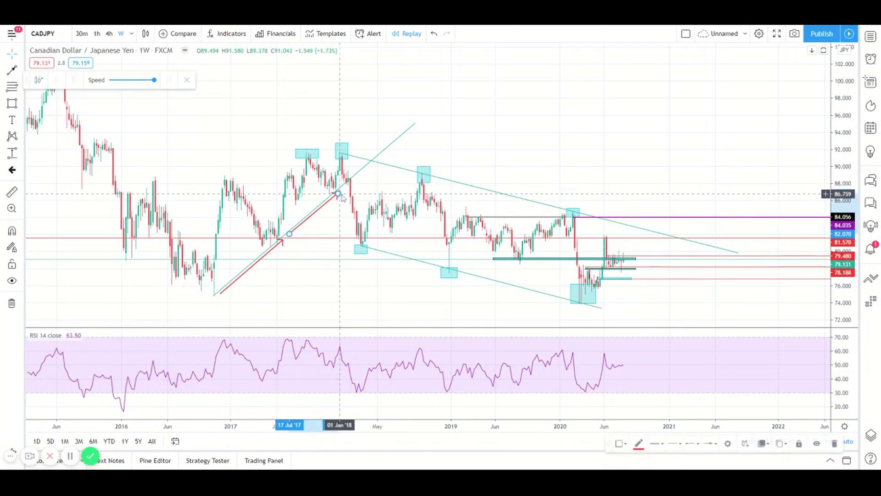
{"action": "key", "text": "Delete"}
{"action": "left_click", "coordinate": [283, 240]}
{"action": "key", "text": "Delete"}
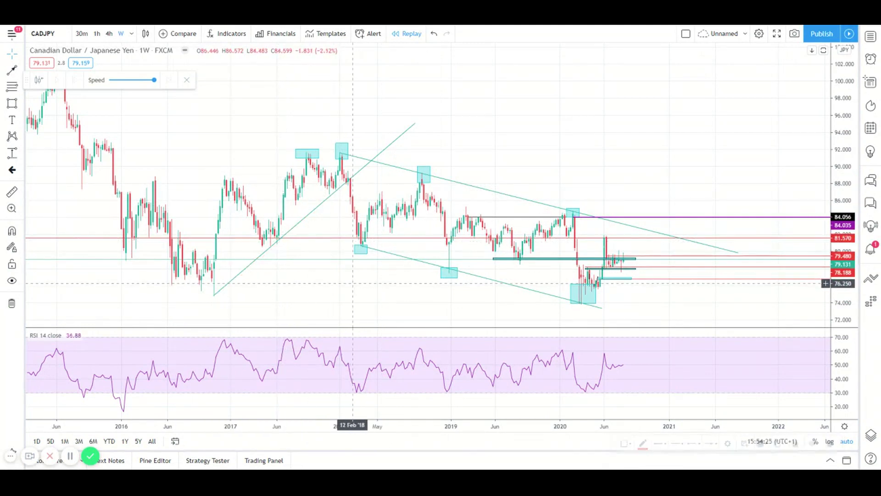
Step: Switch the chart to GBPJPY from the watchlist and hide the watchlist
{"action": "scroll", "coordinate": [356, 285], "scroll_direction": "down", "scroll_amount": 1}
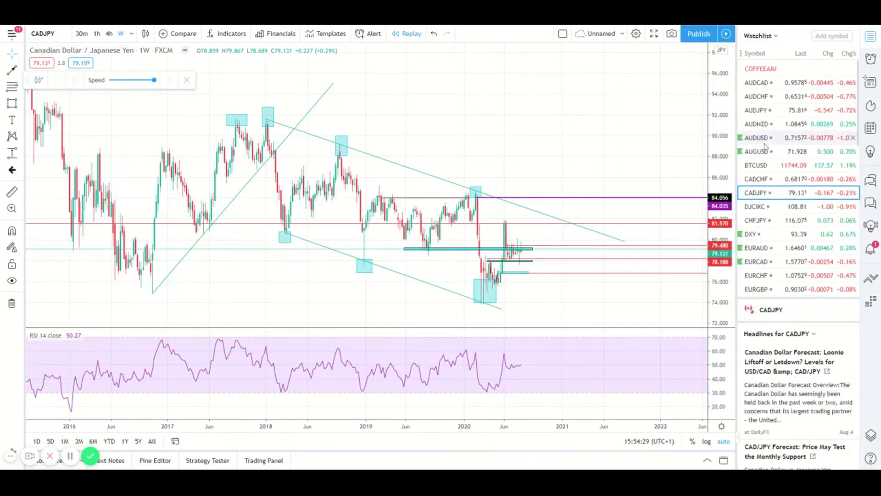
{"action": "scroll", "coordinate": [765, 150], "scroll_direction": "down", "scroll_amount": 3}
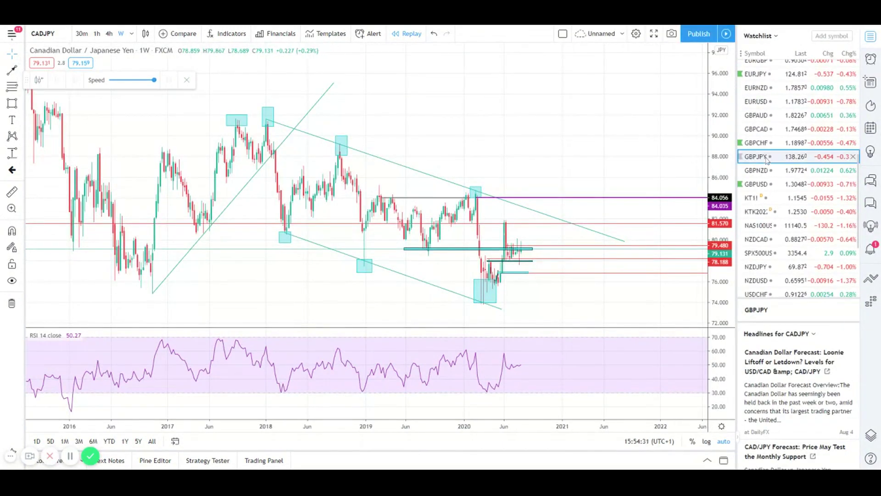
{"action": "left_click", "coordinate": [766, 158]}
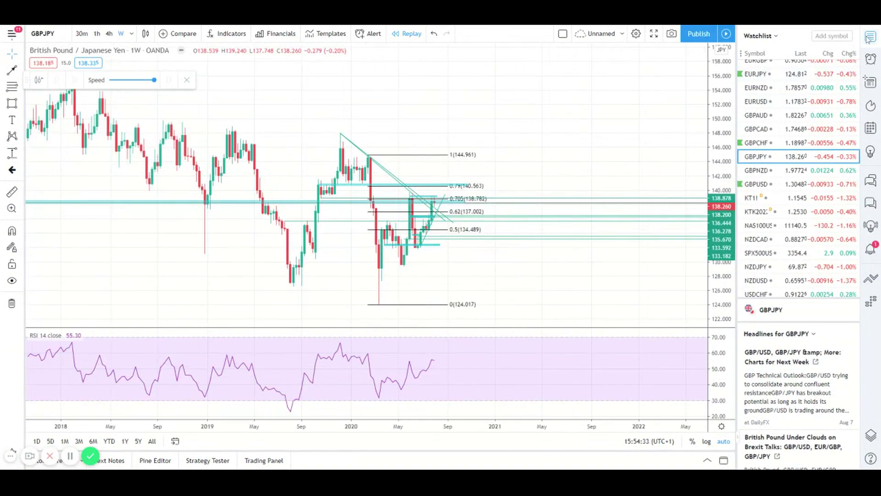
{"action": "left_click", "coordinate": [868, 38]}
{"action": "scroll", "coordinate": [510, 184], "scroll_direction": "up", "scroll_amount": 3}
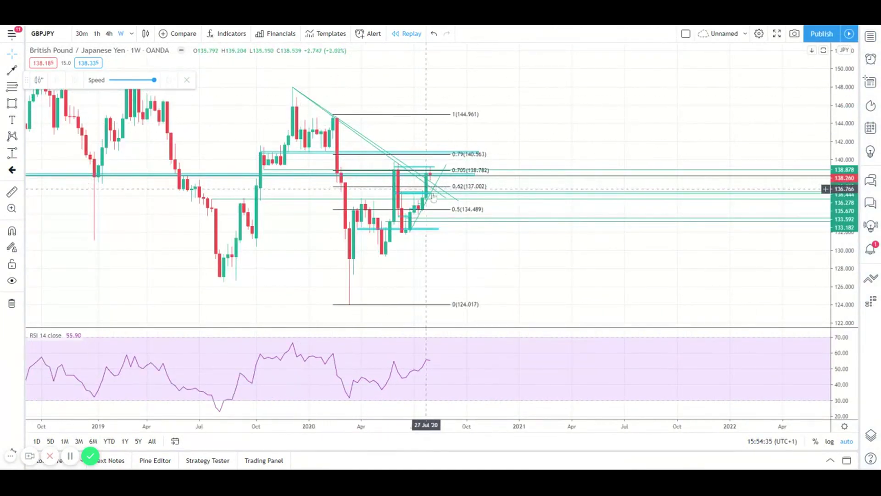
Step: Set the GBPJPY chart to the daily timeframe
{"action": "left_click", "coordinate": [132, 38]}
{"action": "left_click", "coordinate": [152, 321]}
{"action": "scroll", "coordinate": [341, 284], "scroll_direction": "down", "scroll_amount": 5}
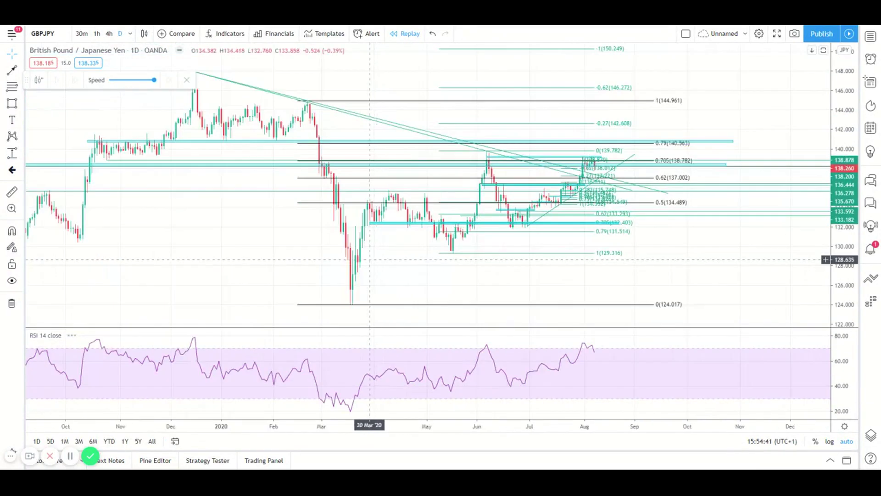
{"action": "left_click_drag", "start_coordinate": [557, 239], "coordinate": [529, 257]}
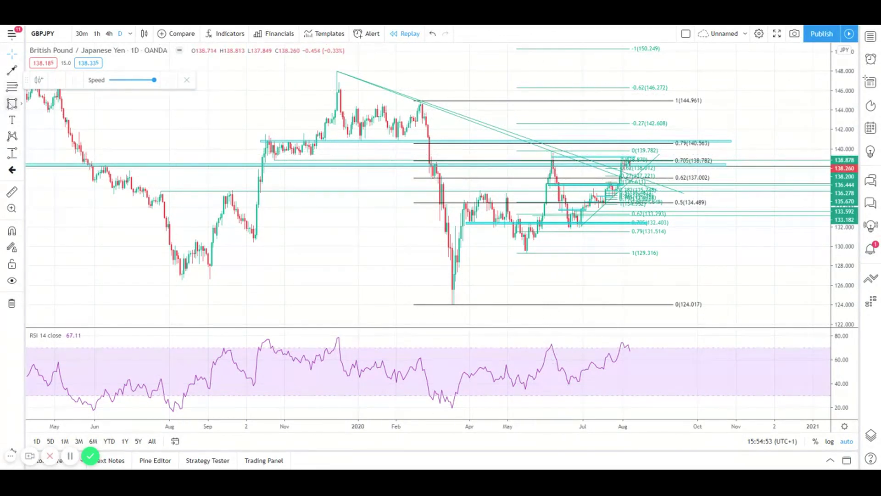
Step: Draw a rectangle over the December 2019 high at the start of the descending trend lines, from about 148.8 to 147.3
{"action": "left_click", "coordinate": [11, 103]}
{"action": "left_click", "coordinate": [323, 64]}
{"action": "left_click", "coordinate": [355, 78]}
{"action": "left_click_drag", "start_coordinate": [352, 77], "coordinate": [364, 73]}
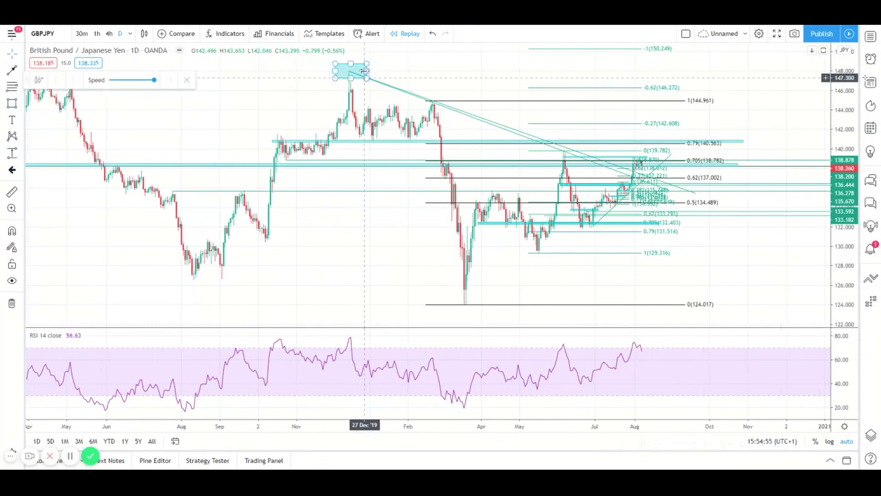
Step: Draw a rectangle over the February 2020 high with its upper edge at about 145.32, and raise its lower edge to tighten it around the touch
{"action": "left_click", "coordinate": [12, 103]}
{"action": "left_click", "coordinate": [422, 109]}
{"action": "left_click", "coordinate": [452, 97]}
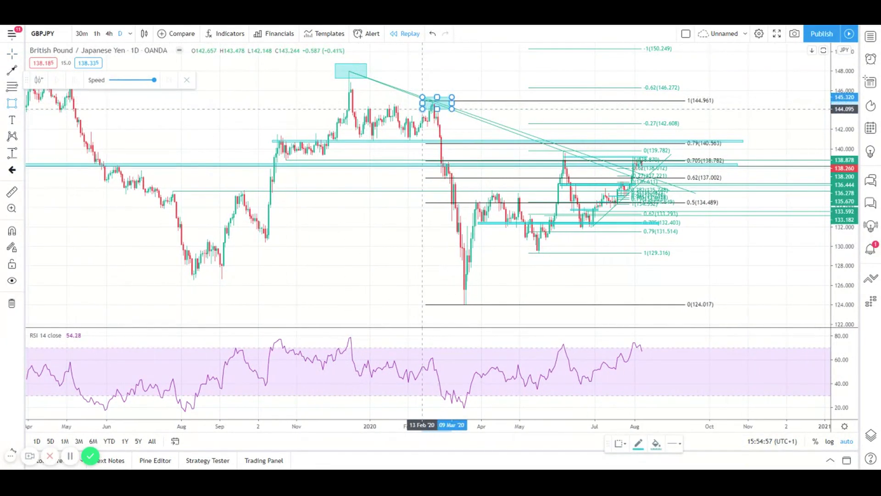
{"action": "left_click_drag", "start_coordinate": [437, 109], "coordinate": [437, 104]}
{"action": "left_click", "coordinate": [439, 134]}
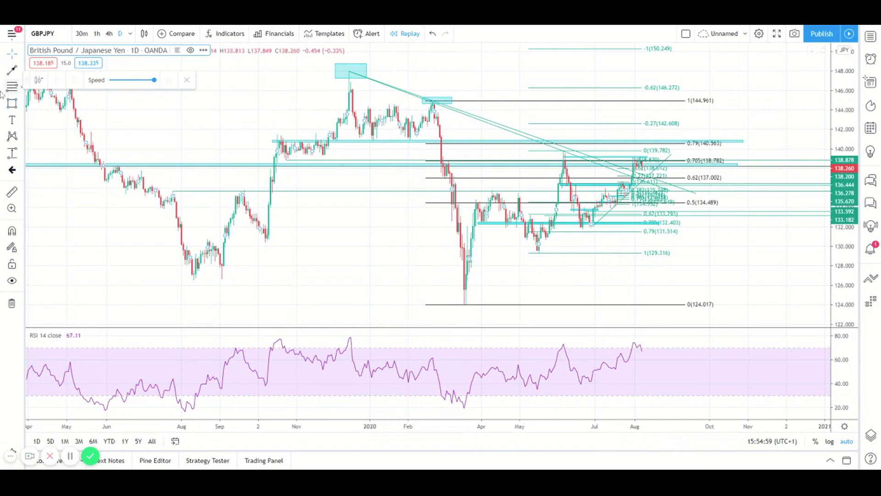
Step: Try marking the June 2020 high with a rectangle from about 139.90 to 138.91, and remove it
{"action": "left_click", "coordinate": [560, 150]}
{"action": "left_click", "coordinate": [578, 159]}
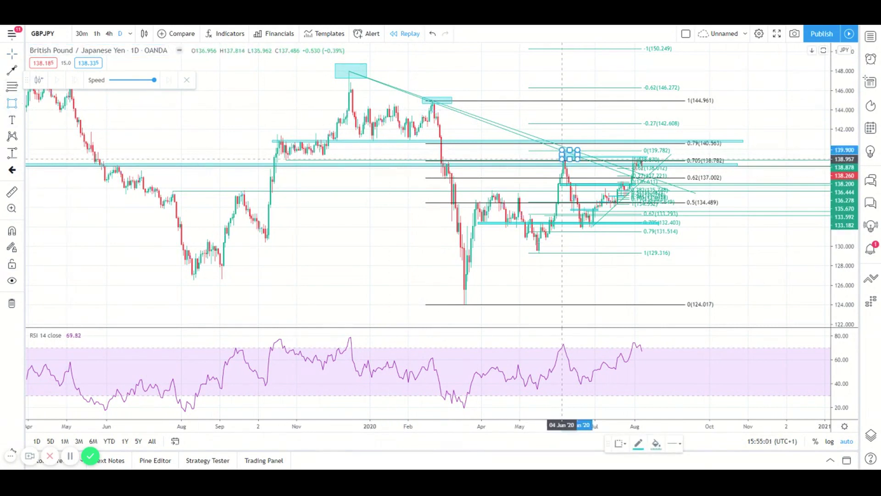
{"action": "left_click_drag", "start_coordinate": [529, 167], "coordinate": [529, 167]}
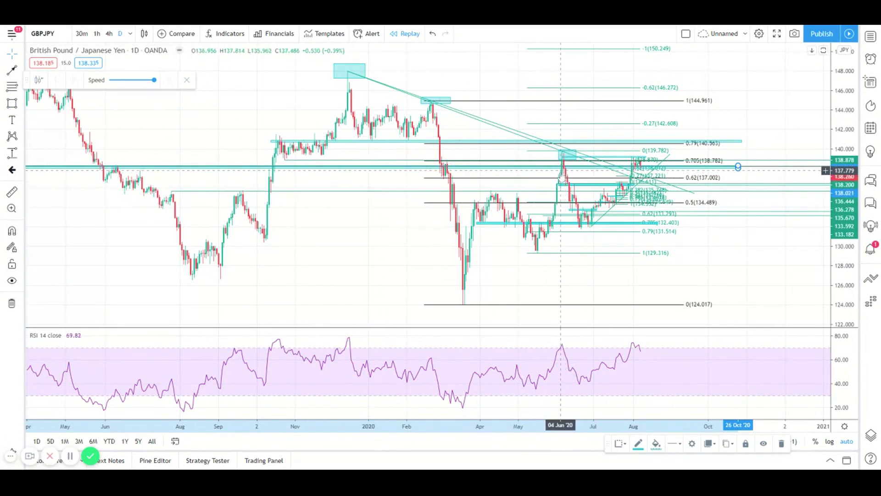
{"action": "left_click", "coordinate": [567, 156]}
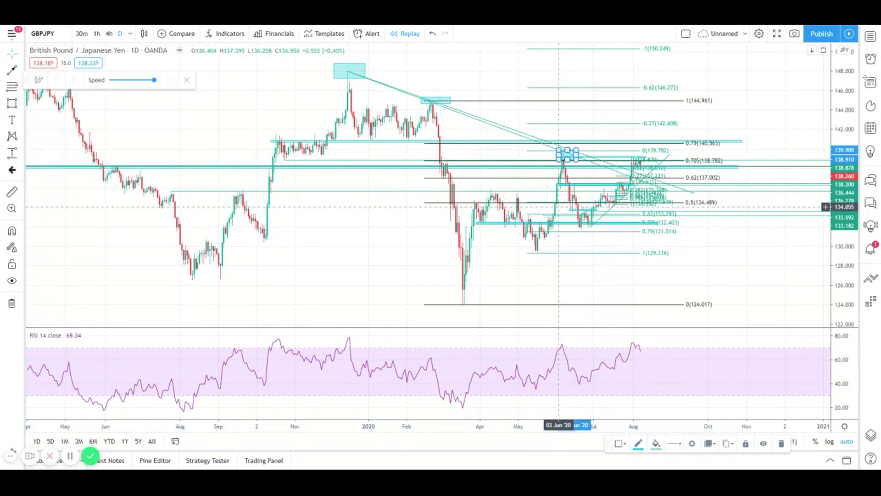
{"action": "left_click", "coordinate": [613, 302]}
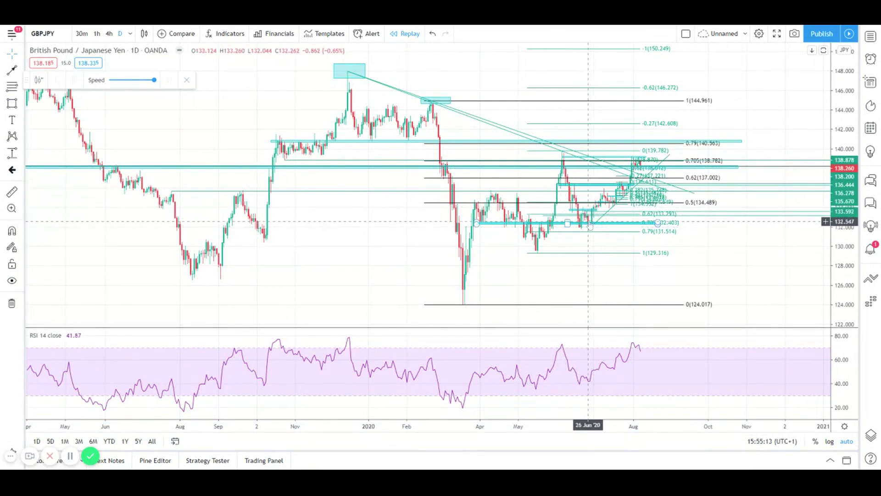
Step: Switch the GBPJPY chart to the 4-hour timeframe and bring up the May to August 2020 price action
{"action": "scroll", "coordinate": [607, 241], "scroll_direction": "up", "scroll_amount": 2}
{"action": "left_click", "coordinate": [110, 34]}
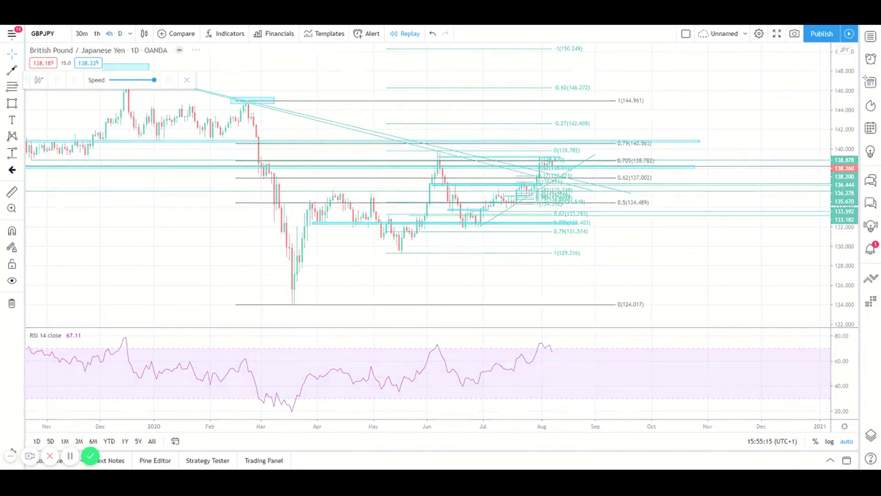
{"action": "scroll", "coordinate": [473, 240], "scroll_direction": "down", "scroll_amount": 3}
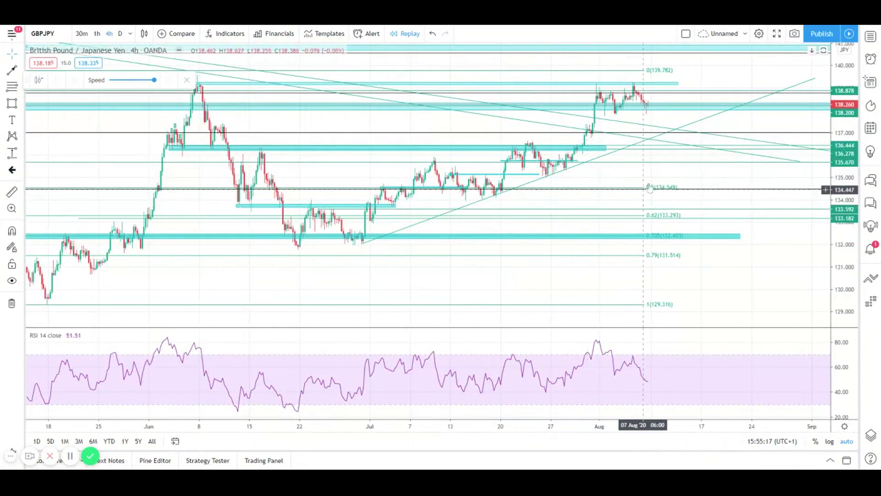
{"action": "scroll", "coordinate": [652, 174], "scroll_direction": "up", "scroll_amount": 2}
{"action": "scroll", "coordinate": [652, 174], "scroll_direction": "up", "scroll_amount": 2}
{"action": "key", "text": "ctrl+z"}
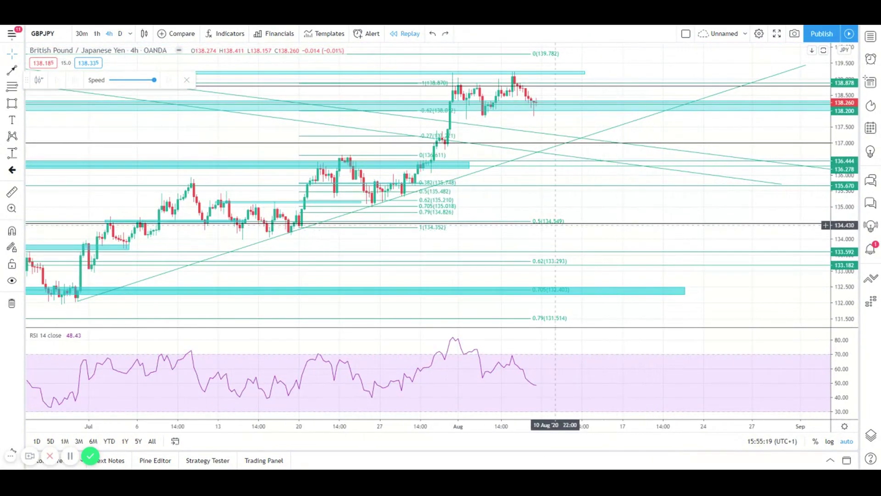
{"action": "scroll", "coordinate": [490, 203], "scroll_direction": "down", "scroll_amount": 1}
{"action": "key", "text": "ctrl+y"}
{"action": "scroll", "coordinate": [488, 208], "scroll_direction": "down", "scroll_amount": 2}
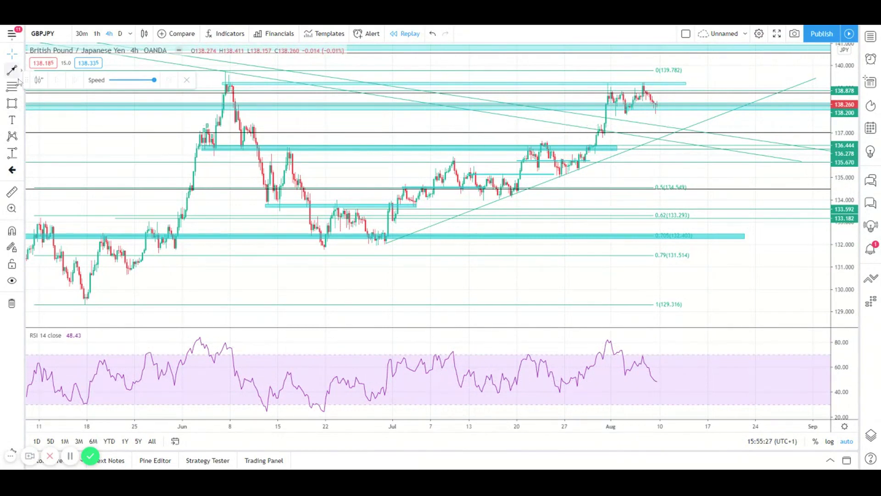
Step: Draw rectangles over the ascending trend line's late June and 20 July touches, from about 132.3 to 131.7 and from about 134.5 to 133.9
{"action": "left_click", "coordinate": [10, 104]}
{"action": "left_click", "coordinate": [400, 238]}
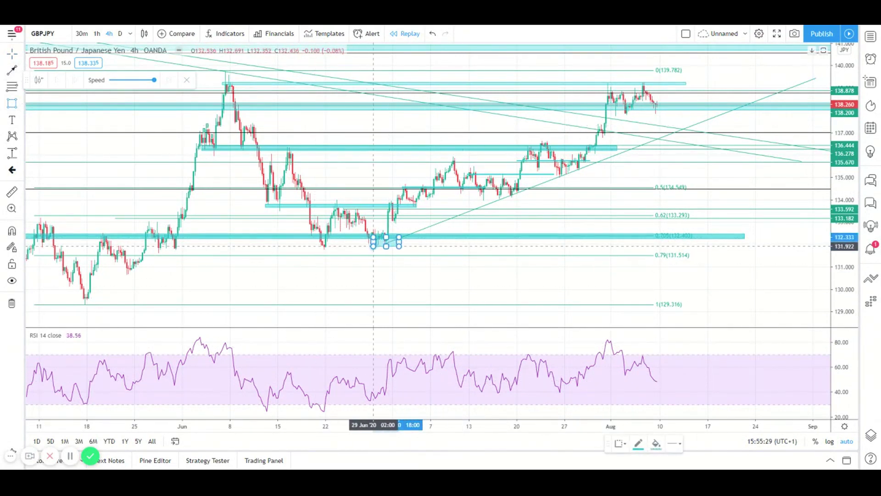
{"action": "left_click", "coordinate": [371, 250]}
{"action": "left_click_drag", "start_coordinate": [386, 252], "coordinate": [388, 252]}
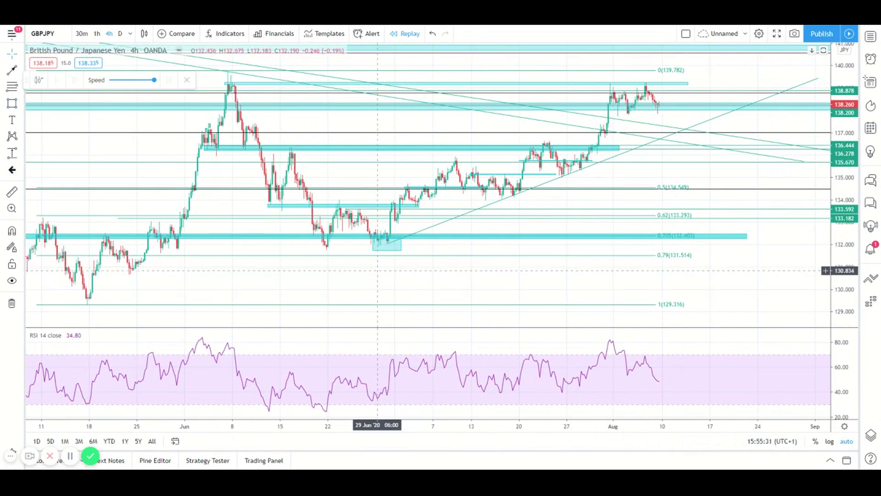
{"action": "left_click", "coordinate": [12, 103]}
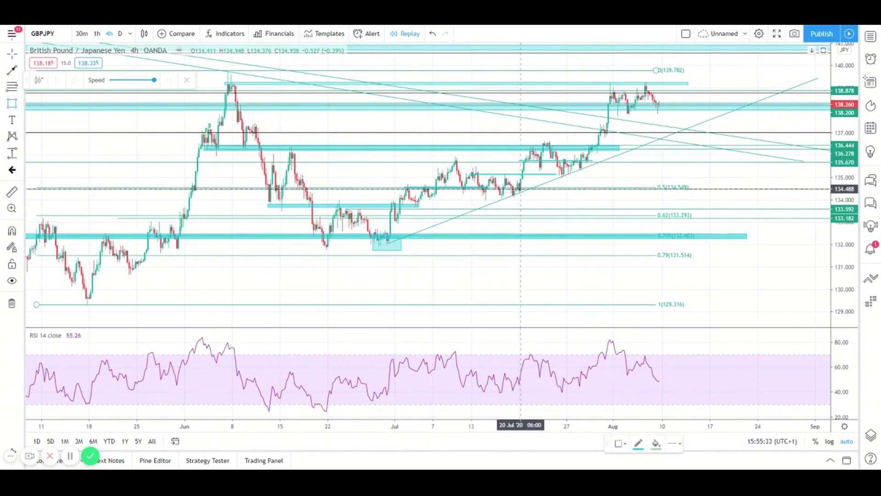
{"action": "left_click_drag", "start_coordinate": [528, 188], "coordinate": [506, 202]}
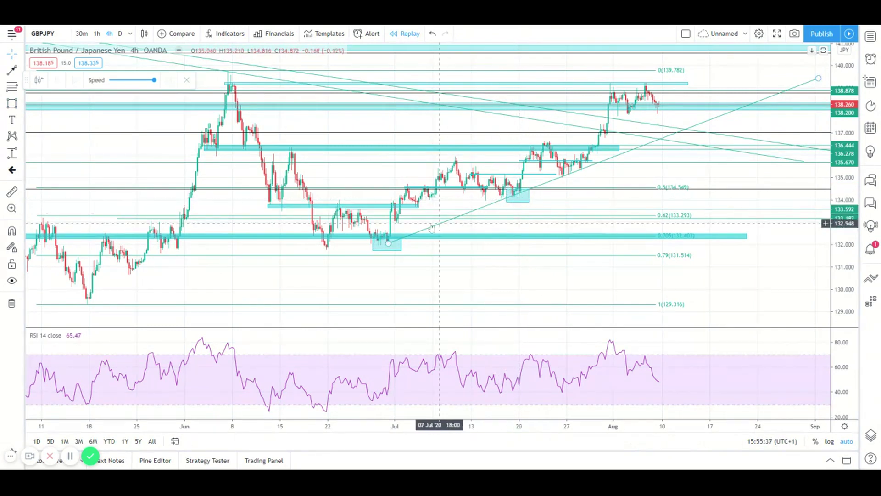
Step: Draw a red arrow from the 30 June low at 132.476 up to 135.473, and another from 135.329 on 8 July down to 134.426
{"action": "left_click", "coordinate": [12, 70]}
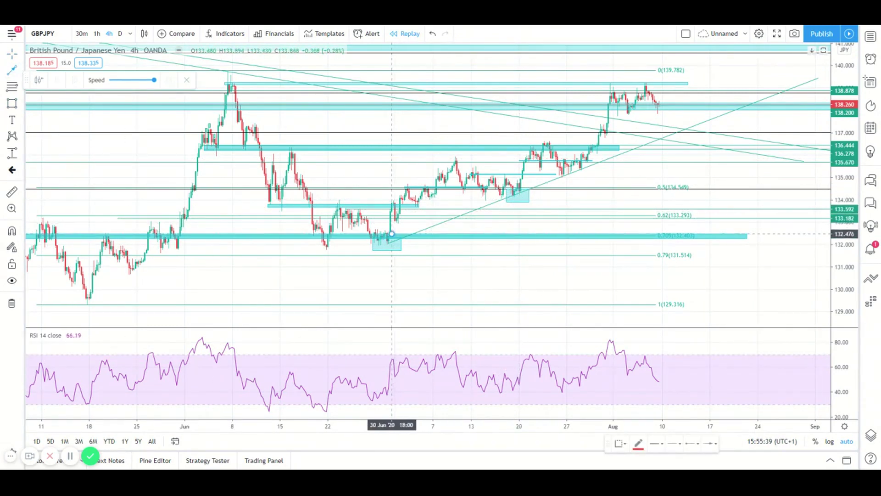
{"action": "left_click_drag", "start_coordinate": [392, 234], "coordinate": [439, 167]}
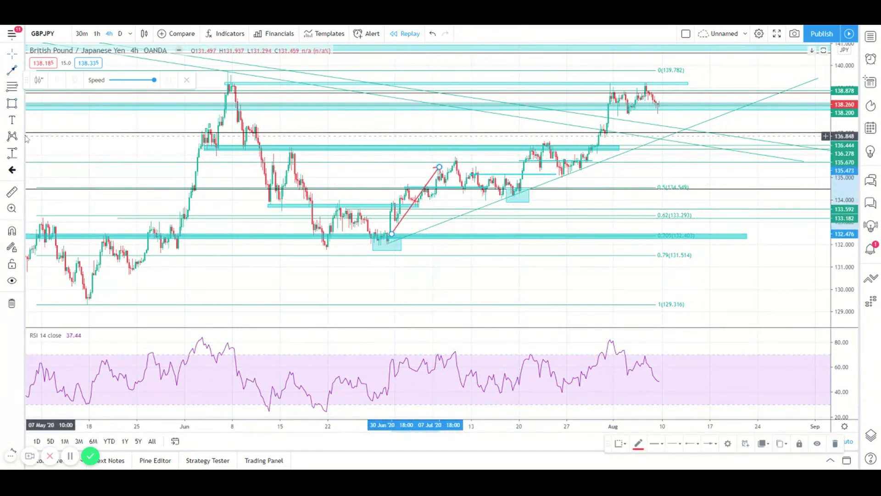
{"action": "left_click", "coordinate": [12, 70]}
{"action": "left_click", "coordinate": [448, 170]}
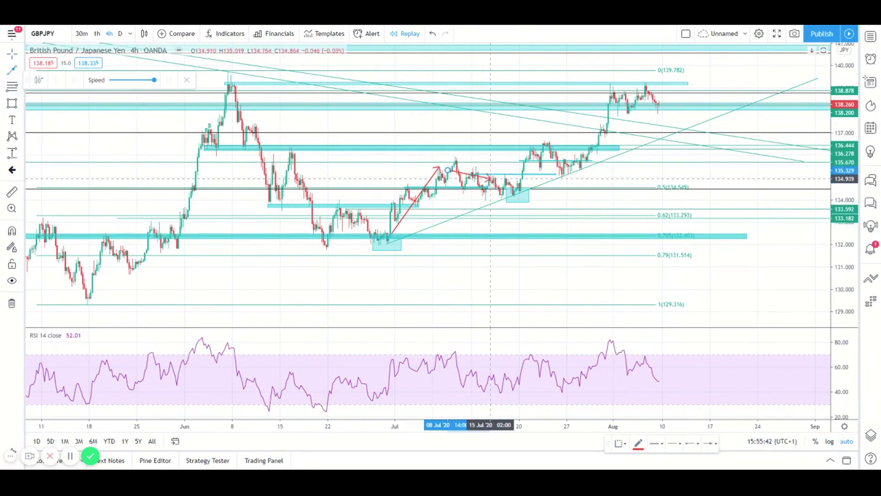
{"action": "left_click_drag", "start_coordinate": [490, 178], "coordinate": [506, 190]}
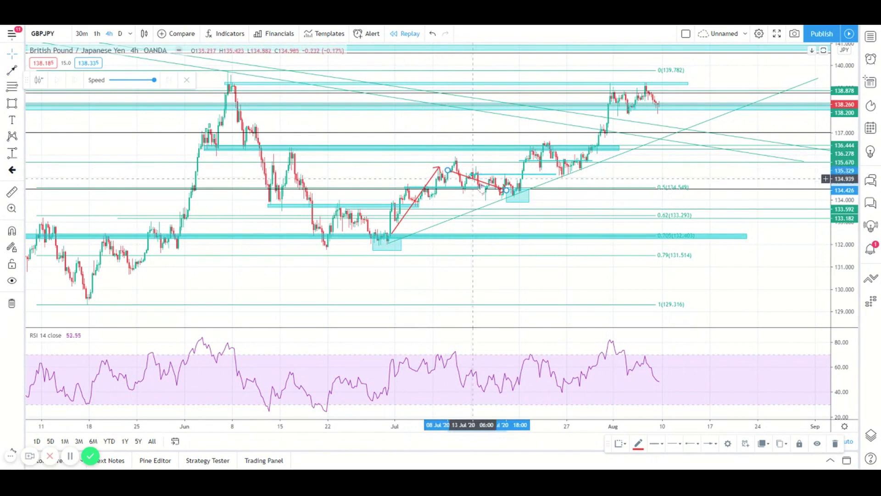
{"action": "left_click", "coordinate": [511, 207]}
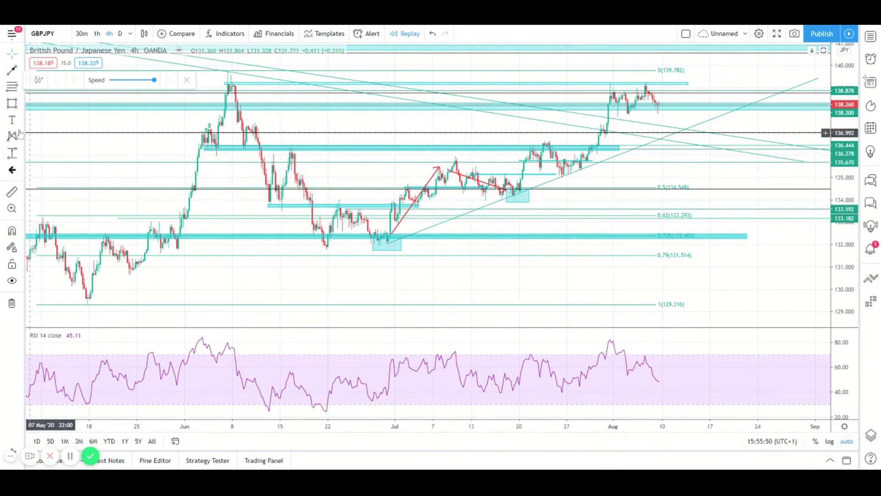
Step: Draw a red arrow from the 20 July touch at 134.447 up to the 22 July high at about 136.7
{"action": "left_click", "coordinate": [12, 70]}
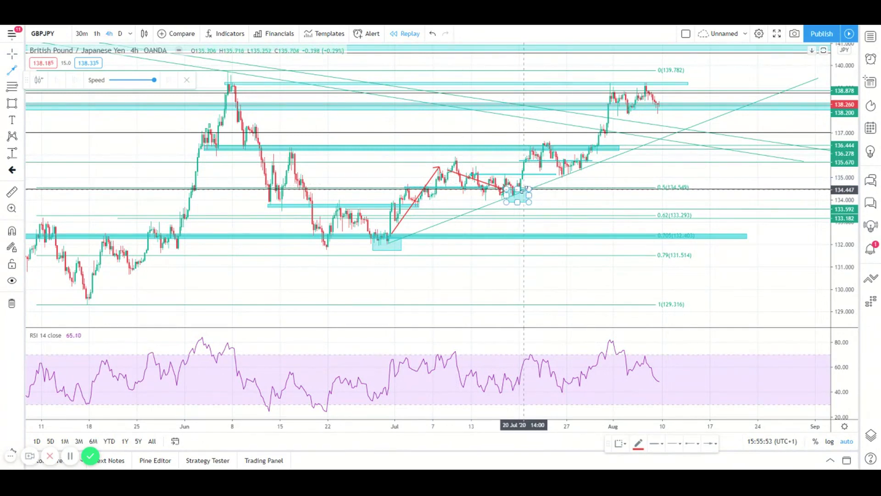
{"action": "left_click", "coordinate": [522, 189]}
{"action": "left_click", "coordinate": [541, 140]}
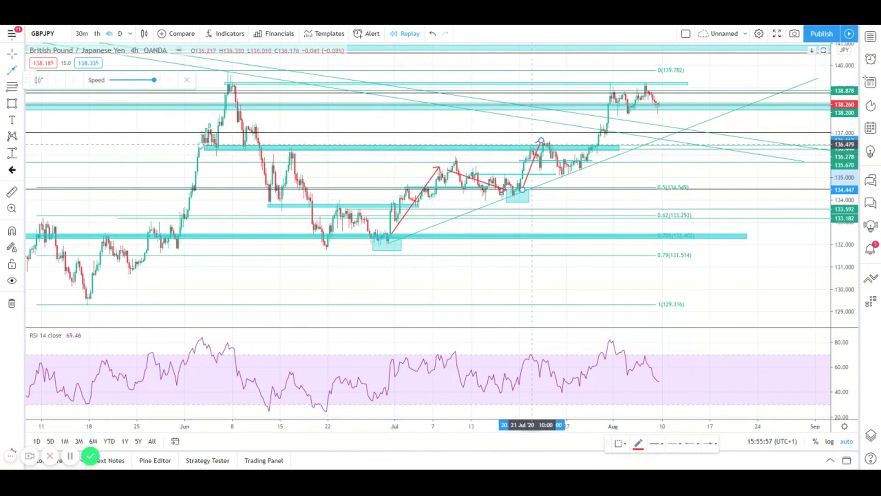
Step: Try a red arrow from the 22 July high at 136.684 down to 135.493 on 28 July, and delete it
{"action": "left_click", "coordinate": [544, 141]}
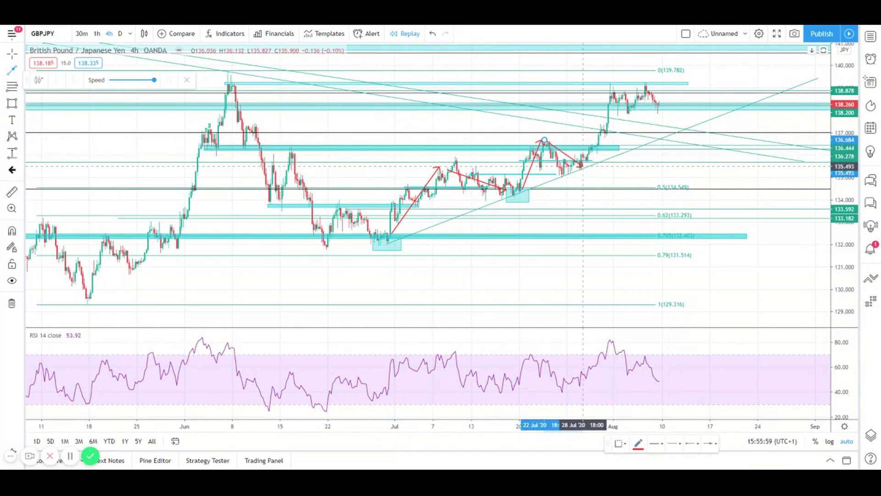
{"action": "left_click", "coordinate": [582, 166]}
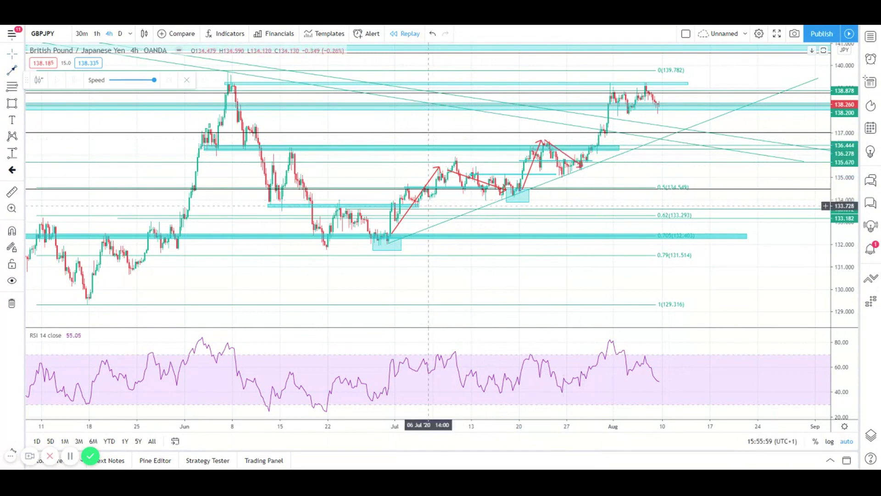
{"action": "left_click", "coordinate": [572, 186]}
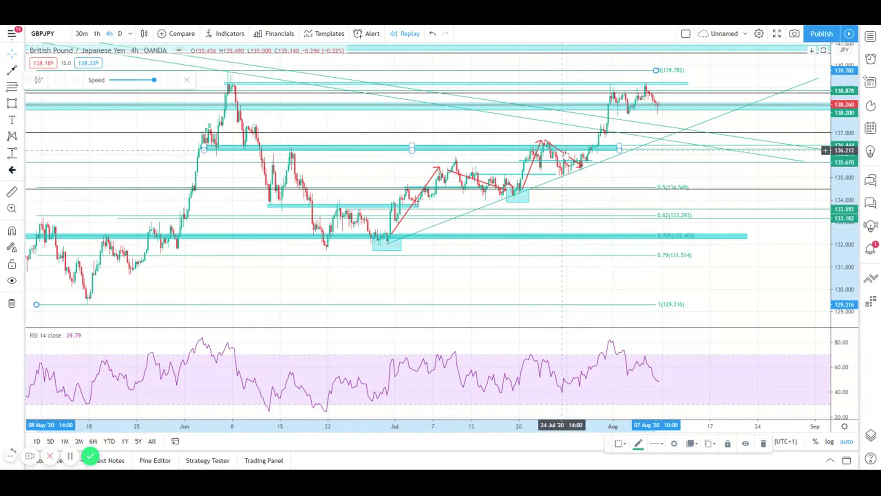
{"action": "left_click", "coordinate": [565, 154]}
{"action": "key", "text": "Delete"}
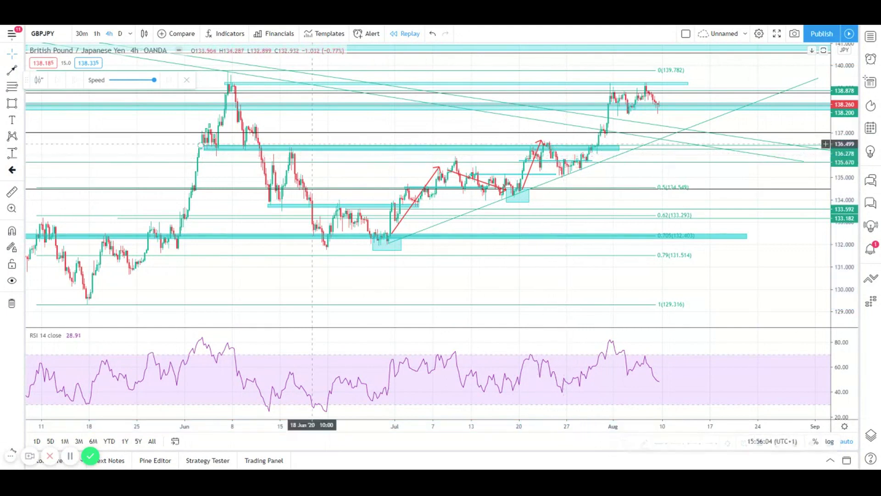
Step: Delete the existing thin rectangle at about 135.75 that spans 20 to 29 July
{"action": "left_click", "coordinate": [21, 103]}
{"action": "left_click", "coordinate": [574, 173]}
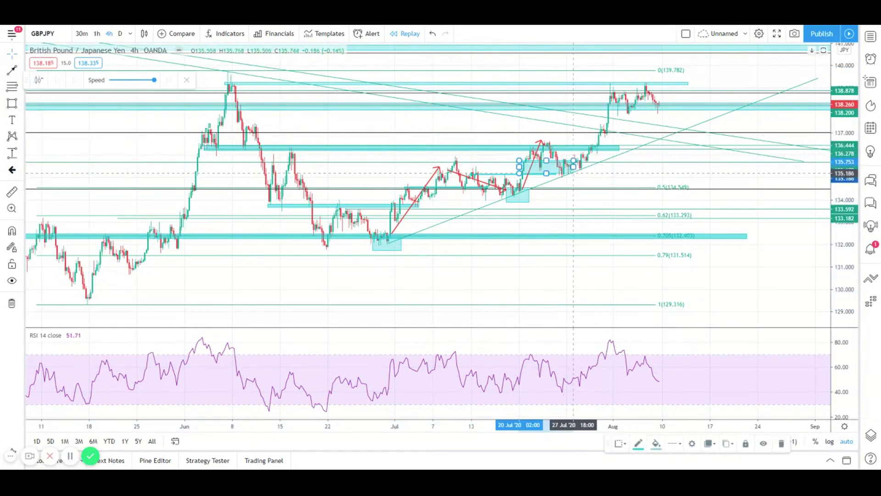
{"action": "key", "text": "Delete"}
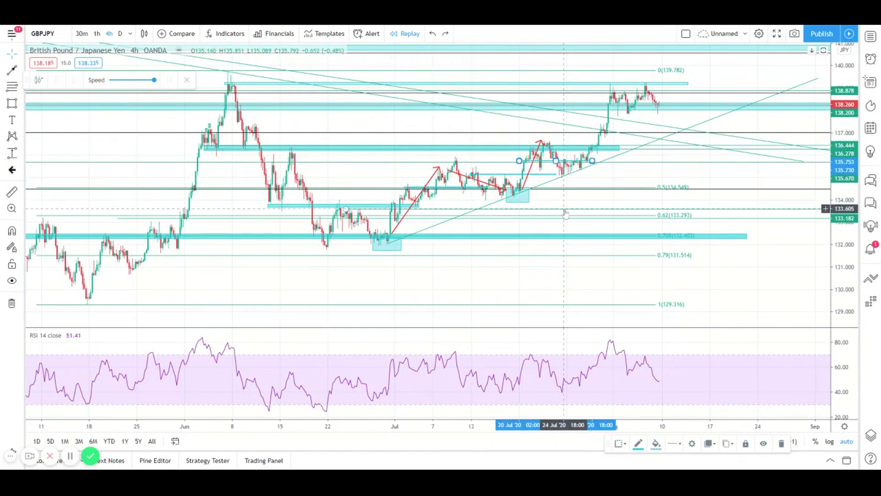
Step: Try marking the late July touch of the ascending trend line with a rectangle from about 135.4 to 134.9, and remove it
{"action": "left_click", "coordinate": [22, 106]}
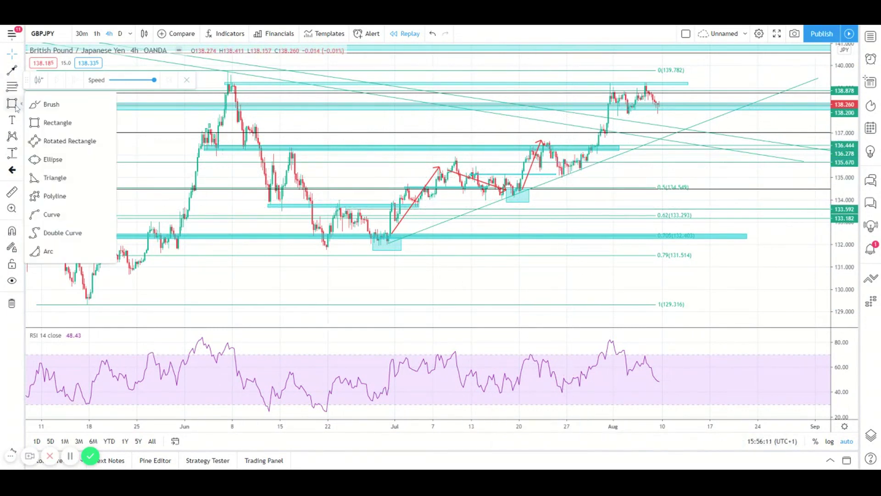
{"action": "left_click", "coordinate": [46, 122]}
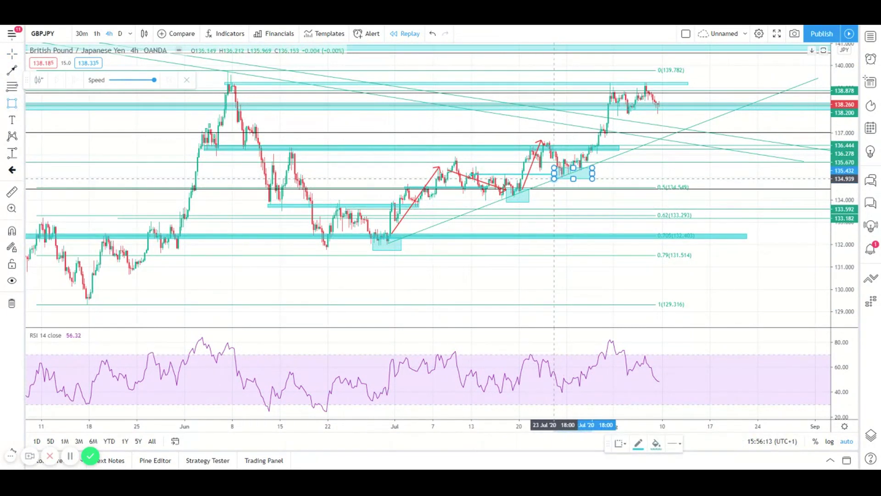
{"action": "left_click", "coordinate": [554, 179]}
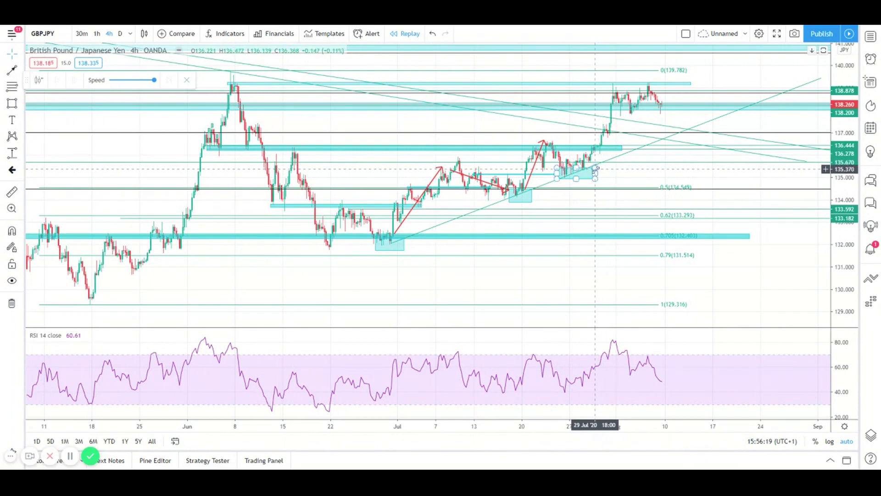
{"action": "left_click", "coordinate": [595, 169]}
{"action": "left_click", "coordinate": [622, 169]}
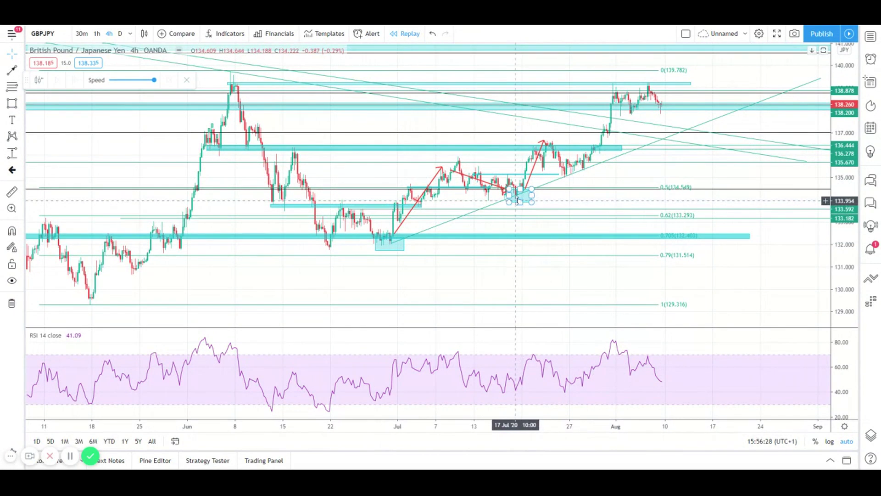
{"action": "left_click", "coordinate": [589, 167]}
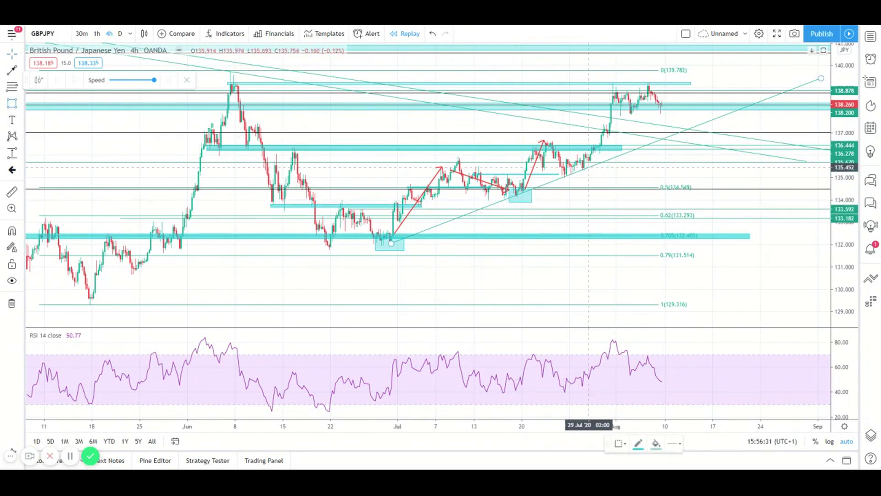
{"action": "left_click", "coordinate": [619, 174]}
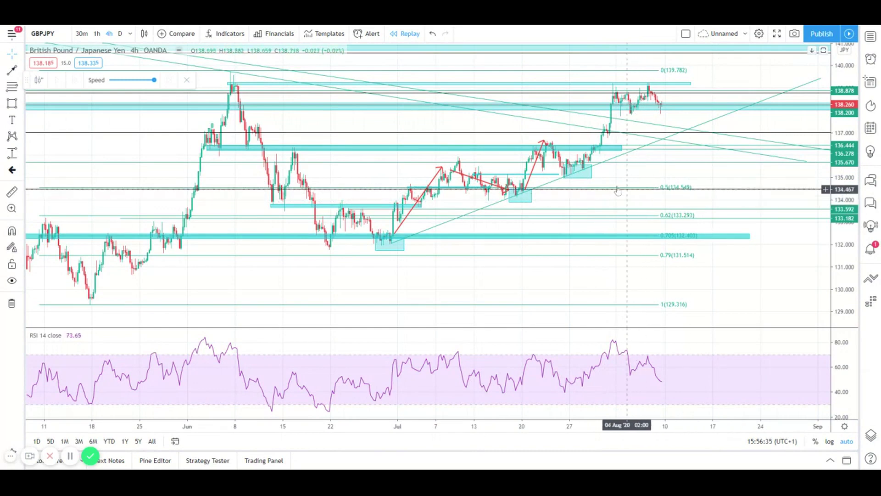
{"action": "left_click", "coordinate": [588, 172]}
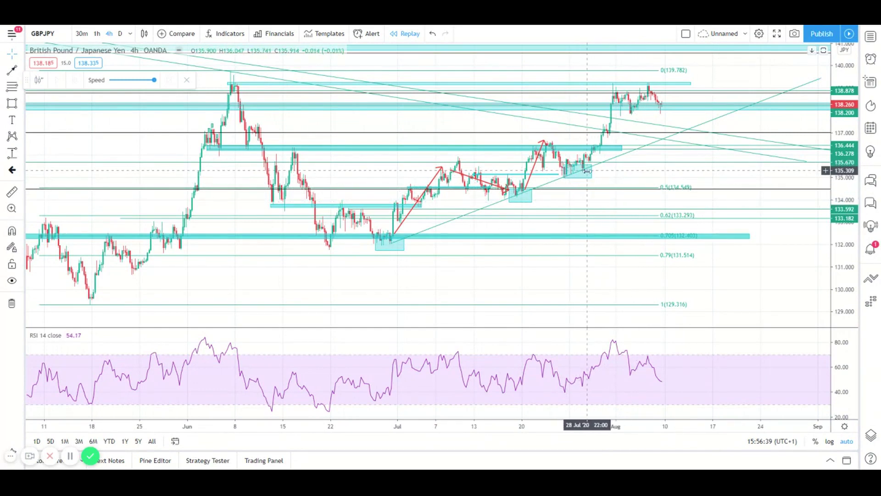
{"action": "left_click", "coordinate": [592, 179]}
{"action": "key", "text": "Delete"}
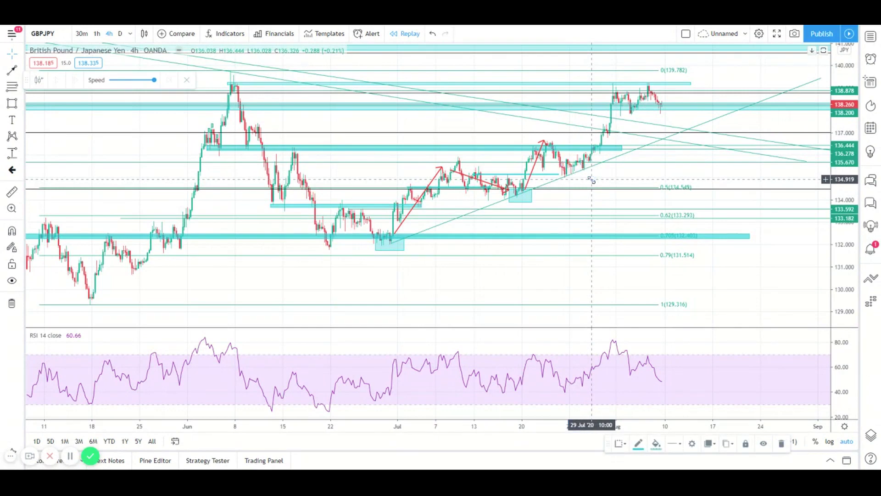
Step: Draw a red arrow from the 28 July touch at 135.288 up to the early August high at about 139.1
{"action": "left_click", "coordinate": [12, 102]}
{"action": "left_click", "coordinate": [12, 70]}
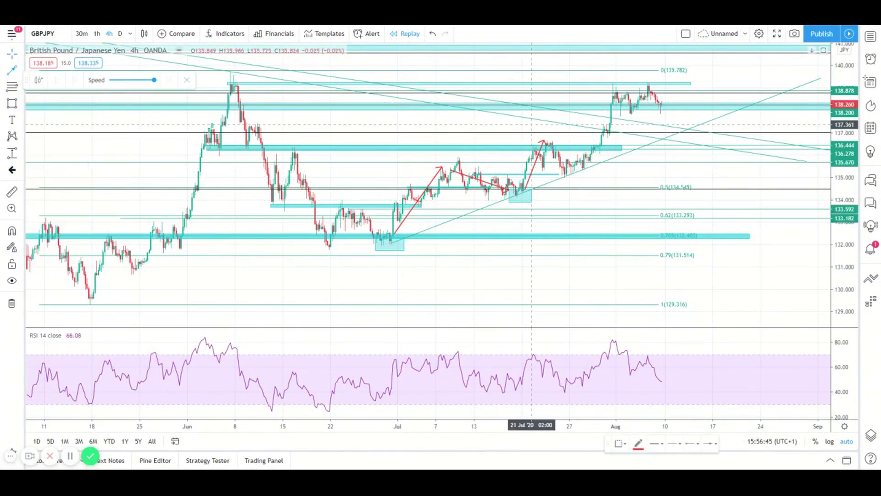
{"action": "left_click", "coordinate": [580, 172]}
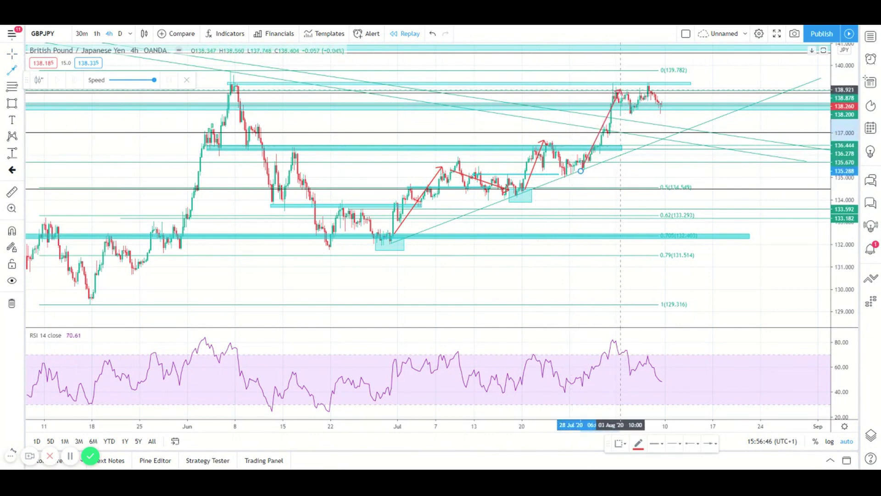
{"action": "left_click", "coordinate": [620, 84]}
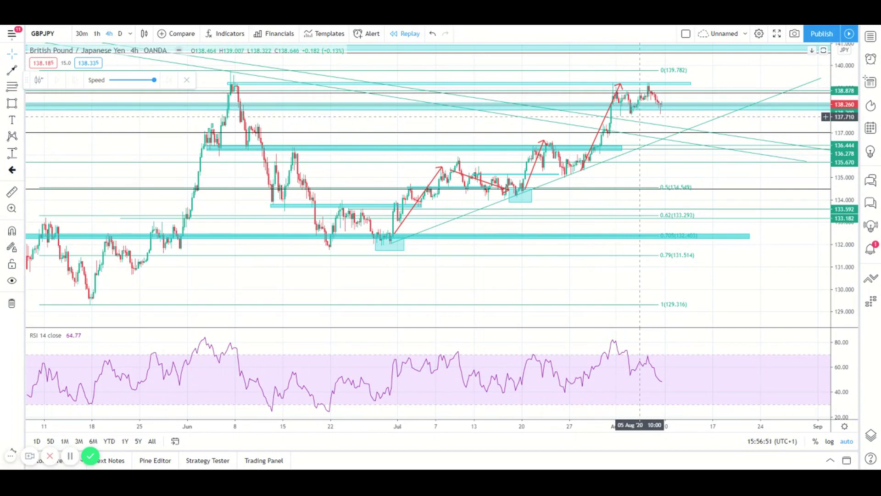
Step: Try a short red arrow from the 3 August high across to 138.867 on 5 August, and delete it
{"action": "left_click", "coordinate": [13, 73]}
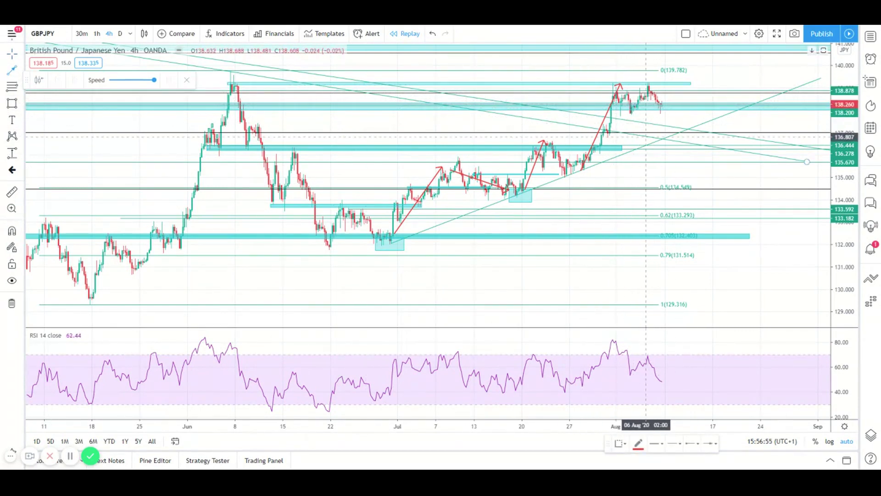
{"action": "scroll", "coordinate": [674, 127], "scroll_direction": "down", "scroll_amount": 2}
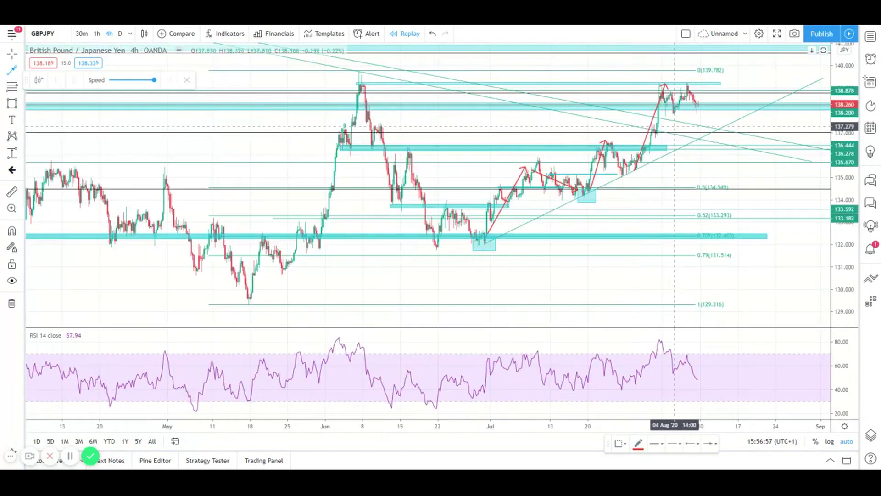
{"action": "scroll", "coordinate": [674, 126], "scroll_direction": "up", "scroll_amount": 3}
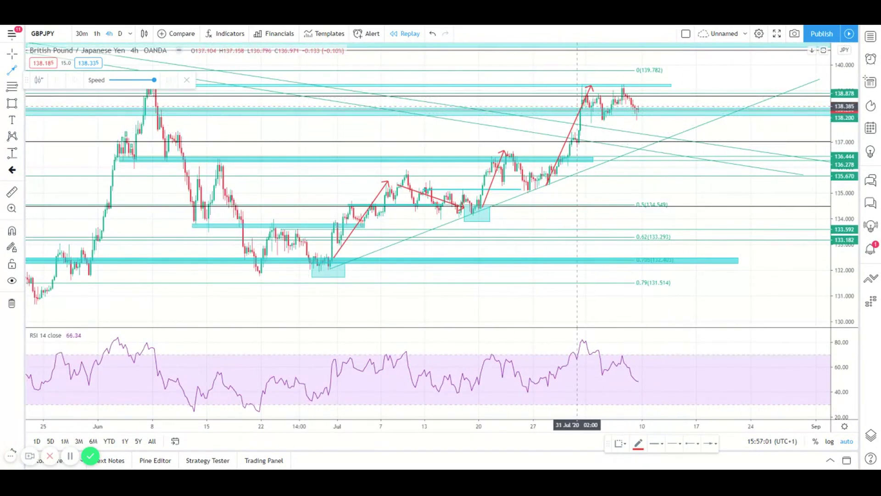
{"action": "left_click", "coordinate": [613, 94]}
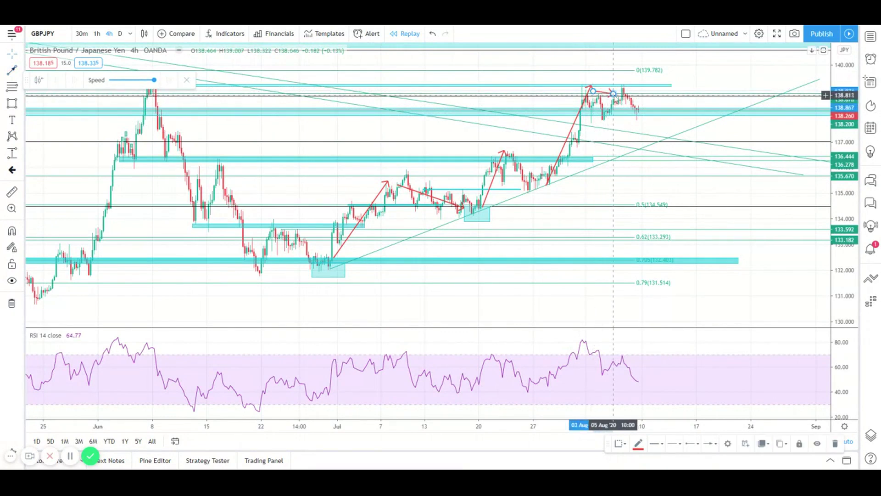
{"action": "key", "text": "Delete"}
Step: Lower the 28 July arrow's tip to 138.742 on 3 August, and draw a red arrow from the 6 August high at 138.992 down to 137.295
{"action": "left_click_drag", "start_coordinate": [590, 87], "coordinate": [593, 97]}
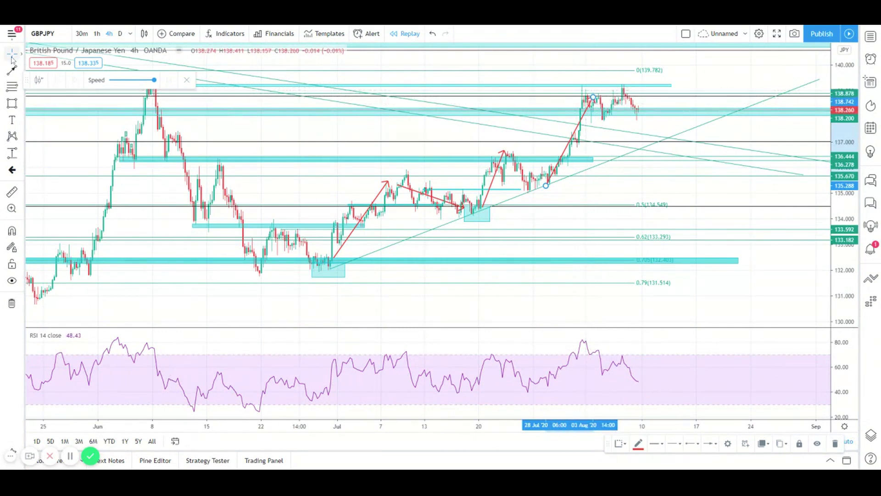
{"action": "left_click", "coordinate": [12, 71]}
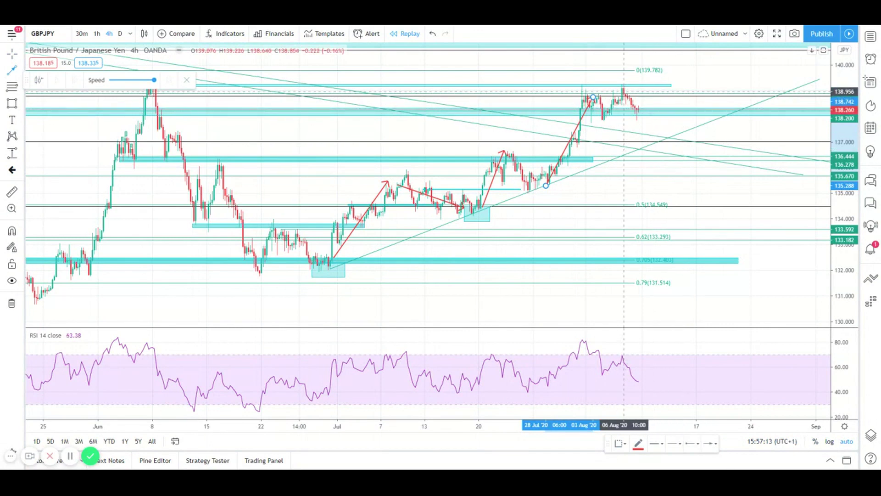
{"action": "left_click", "coordinate": [623, 92]}
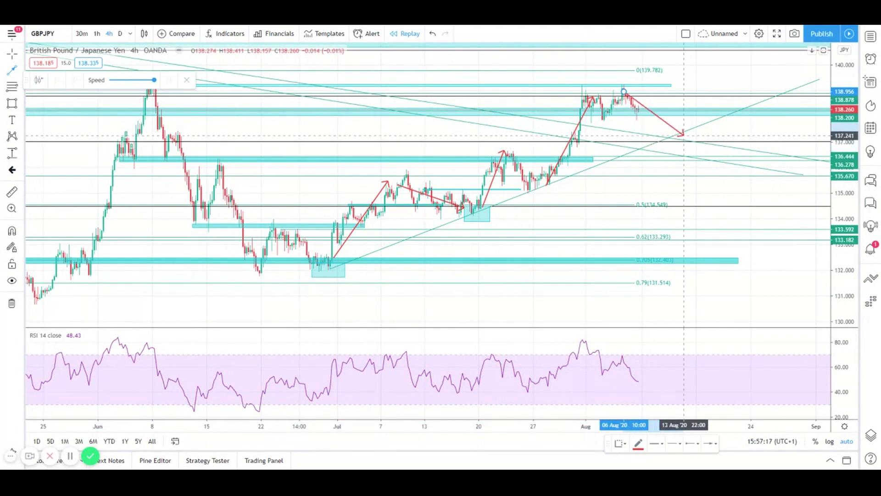
{"action": "left_click", "coordinate": [677, 134]}
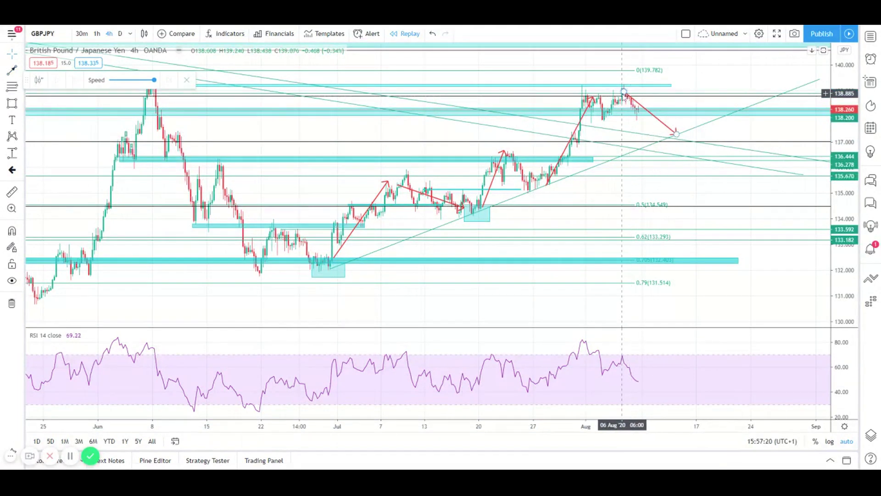
{"action": "left_click", "coordinate": [633, 99]}
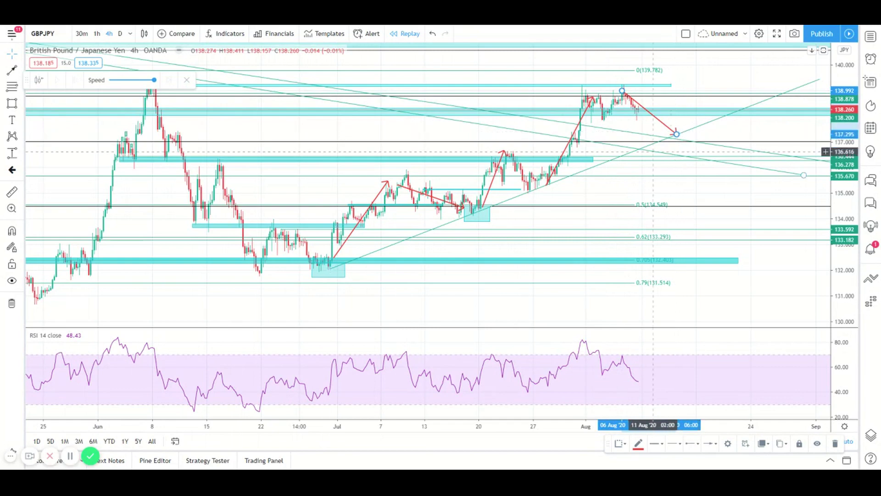
Step: Try marking the projected touch of the ascending trend line near 137 with a rectangle, and remove it
{"action": "scroll", "coordinate": [299, 151], "scroll_direction": "down", "scroll_amount": 4}
{"action": "mouse_move", "coordinate": [840, 181]}
{"action": "left_mouse_down"}
{"action": "mouse_move", "coordinate": [840, 265]}
{"action": "mouse_move", "coordinate": [614, 299]}
{"action": "left_mouse_up"}
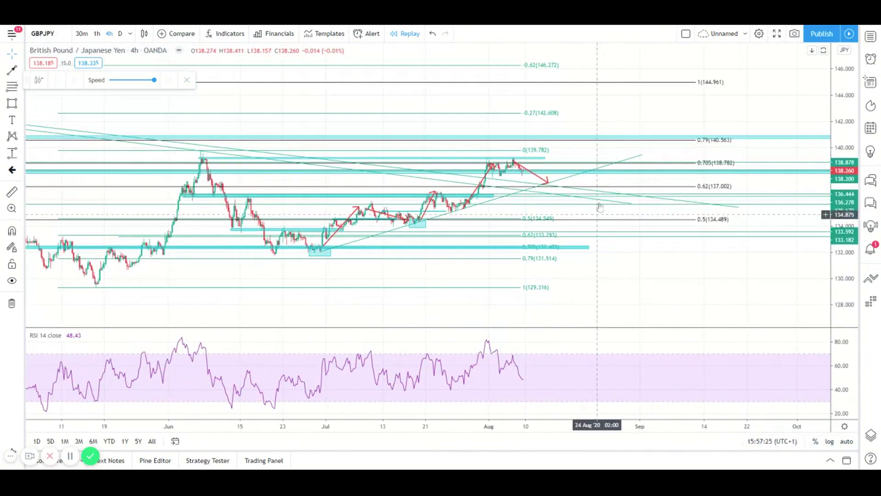
{"action": "left_click", "coordinate": [11, 103]}
{"action": "left_click", "coordinate": [561, 177]}
{"action": "left_click", "coordinate": [540, 186]}
{"action": "key", "text": "Delete"}
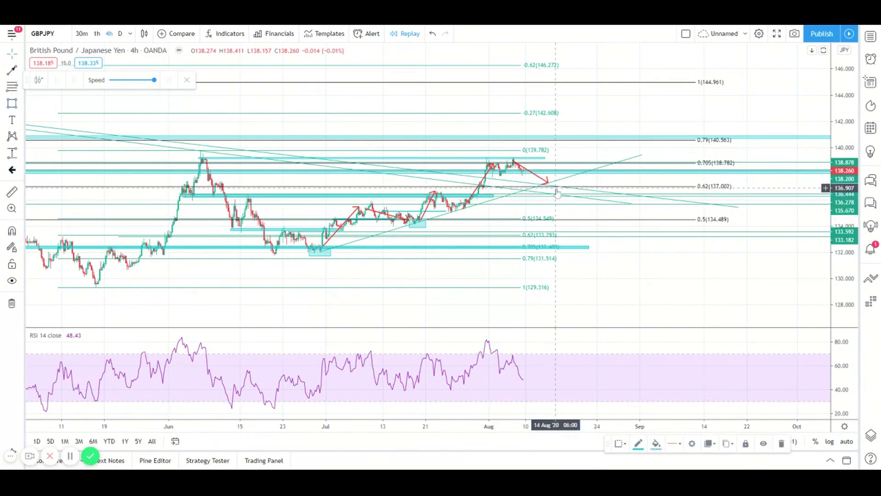
Step: Move the falling arrow's tip to about 137.2 at the trend line, and mark the spot with a rectangle from 137.253 to 136.929, 11 to 13 August
{"action": "left_click_drag", "start_coordinate": [548, 182], "coordinate": [541, 185]}
{"action": "left_click", "coordinate": [572, 225]}
{"action": "scroll", "coordinate": [714, 201], "scroll_direction": "up", "scroll_amount": 7}
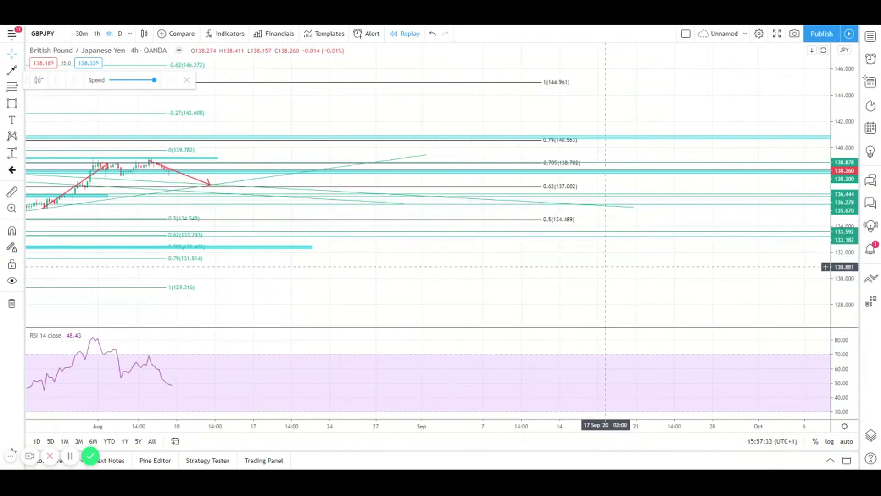
{"action": "scroll", "coordinate": [604, 265], "scroll_direction": "down", "scroll_amount": 8}
{"action": "double_click", "coordinate": [848, 266]}
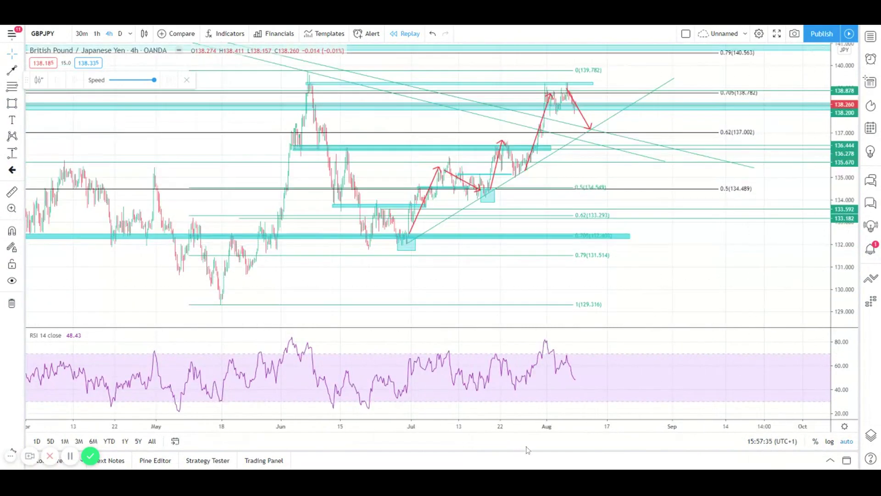
{"action": "double_click", "coordinate": [555, 428]}
{"action": "left_click_drag", "start_coordinate": [769, 205], "coordinate": [610, 214]}
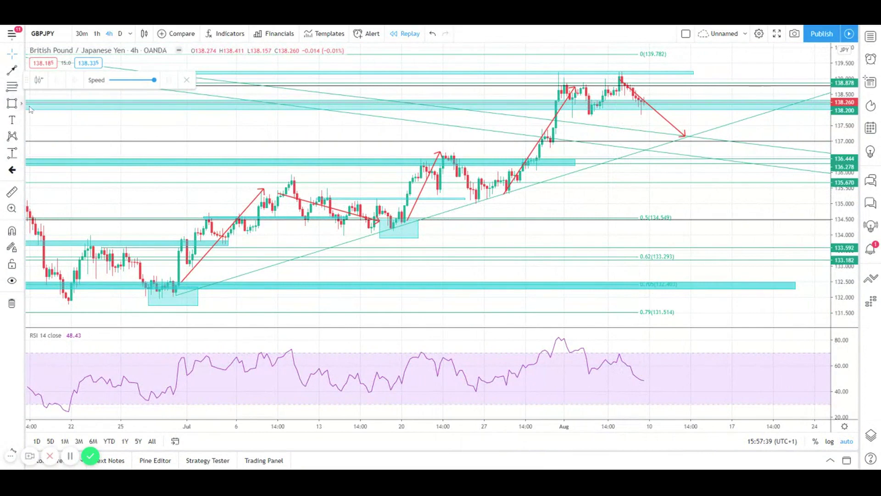
{"action": "left_click_drag", "start_coordinate": [676, 133], "coordinate": [707, 143]}
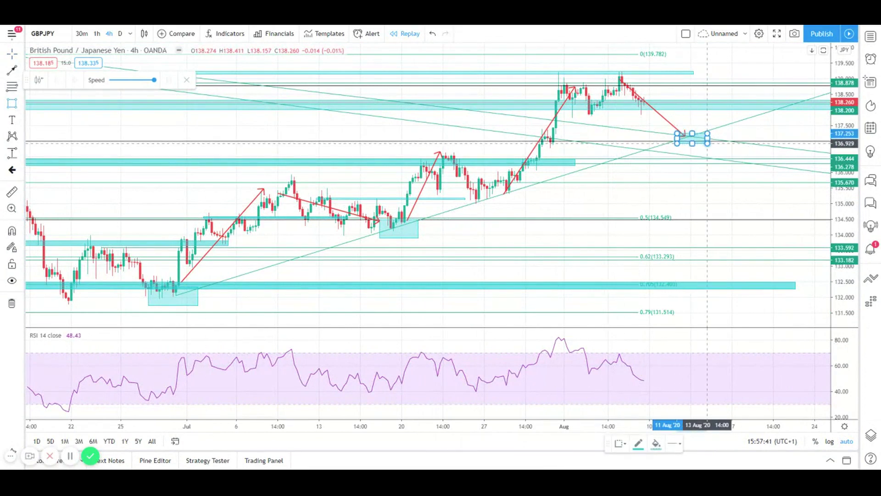
{"action": "left_click", "coordinate": [692, 179]}
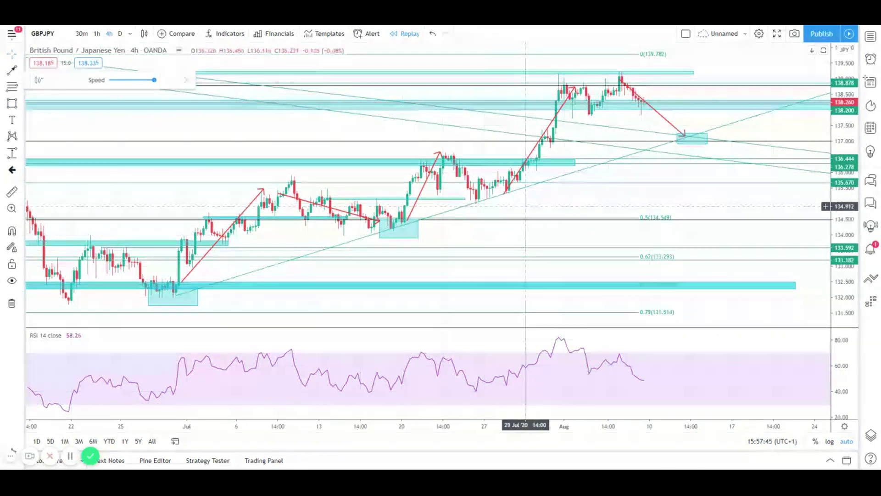
{"action": "scroll", "coordinate": [526, 206], "scroll_direction": "down", "scroll_amount": 4}
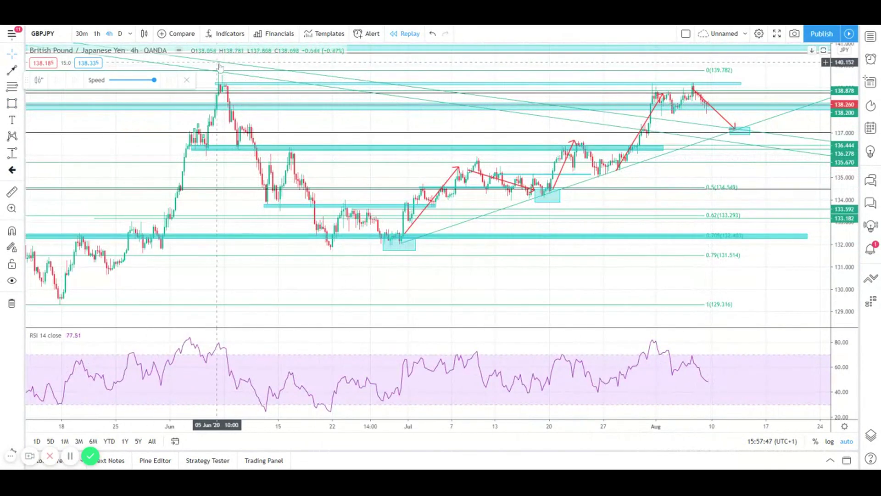
{"action": "scroll", "coordinate": [658, 229], "scroll_direction": "down", "scroll_amount": 3}
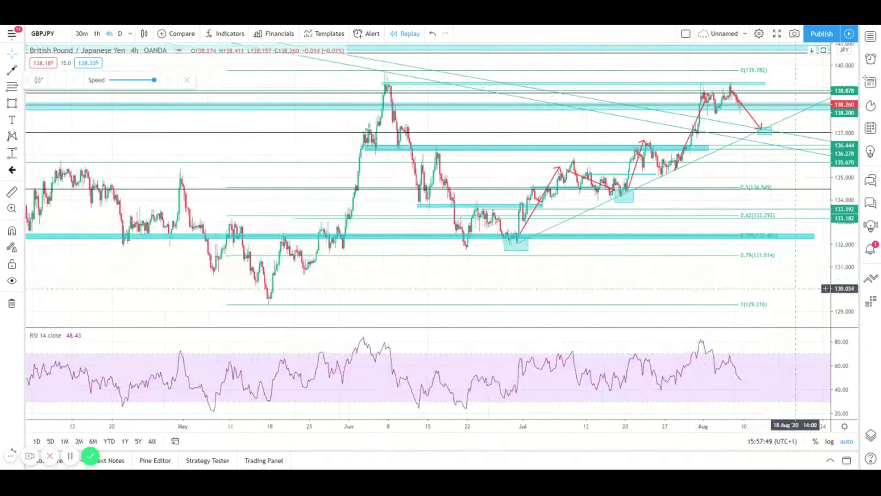
{"action": "left_click_drag", "start_coordinate": [796, 288], "coordinate": [475, 256]}
{"action": "scroll", "coordinate": [596, 222], "scroll_direction": "down", "scroll_amount": 1}
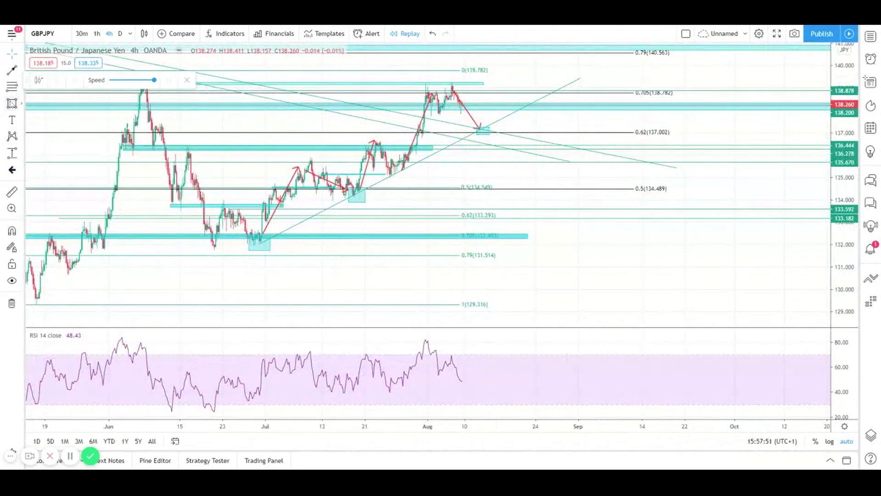
{"action": "left_click_drag", "start_coordinate": [352, 132], "coordinate": [352, 134]}
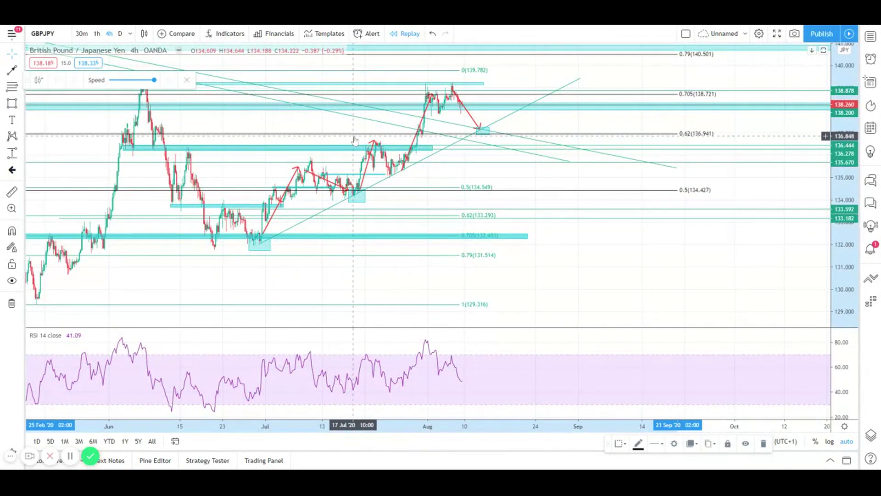
{"action": "key", "text": "ctrl+z"}
Step: Draw a thin rectangle along the 0.62 Fibonacci level from about 137.094 to 136.93, spanning 1 July to 11 September
{"action": "left_click", "coordinate": [12, 104]}
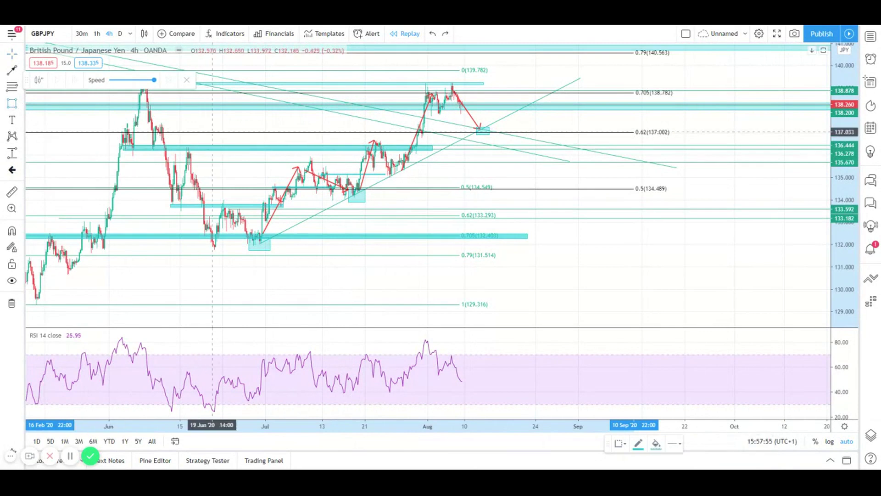
{"action": "left_click_drag", "start_coordinate": [271, 133], "coordinate": [640, 132]}
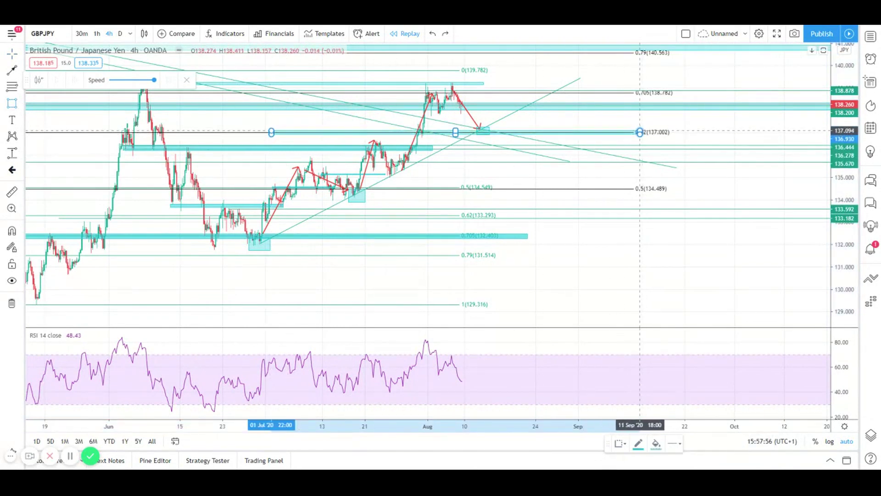
{"action": "double_click", "coordinate": [639, 131]}
{"action": "left_click", "coordinate": [608, 140]}
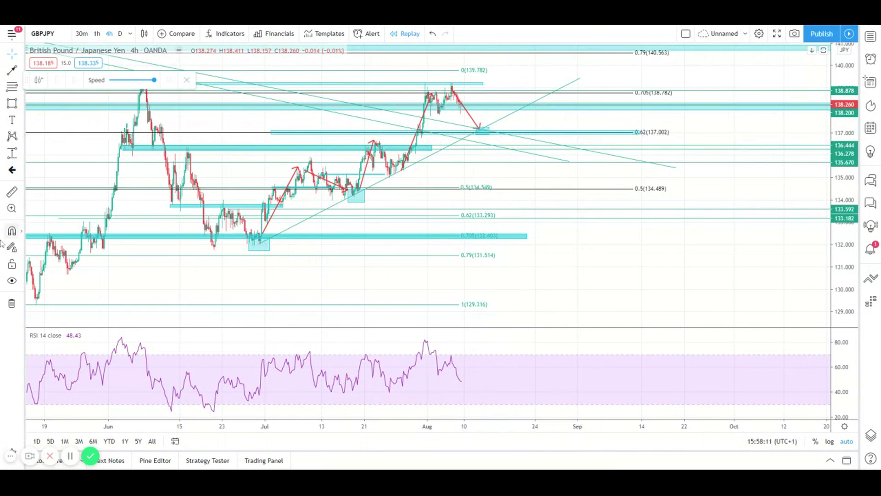
Step: Start a red arrow at the small rectangle around 137 on 13 August, where the trend lines cross
{"action": "left_click", "coordinate": [486, 132]}
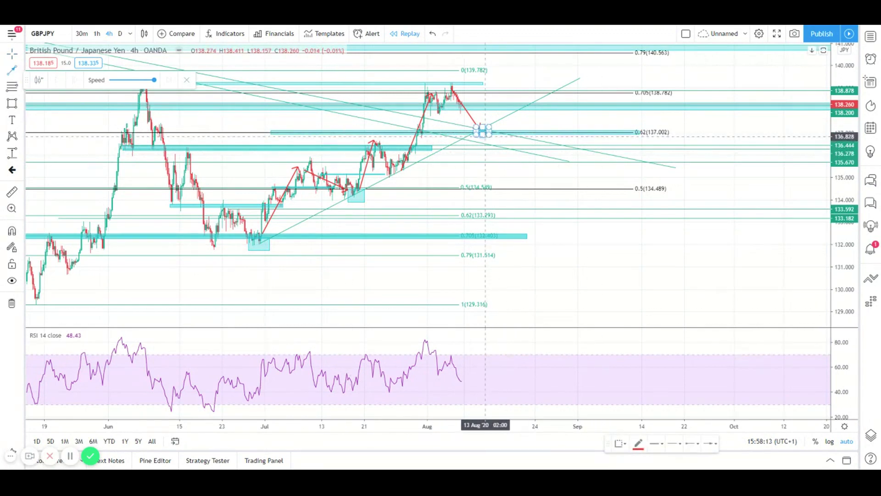
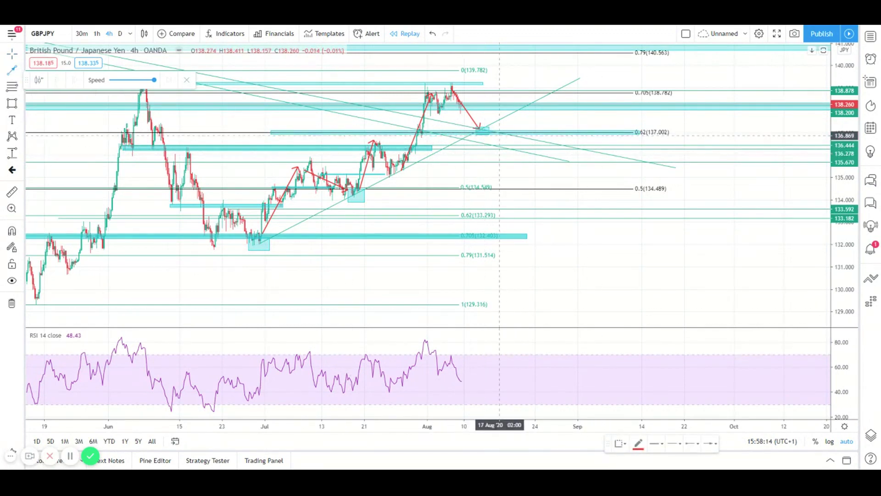
Step: Draw the falling red arrow from about 136.766 on 13 August to about 132.107 on 28 August
{"action": "left_click_drag", "start_coordinate": [488, 137], "coordinate": [565, 241]}
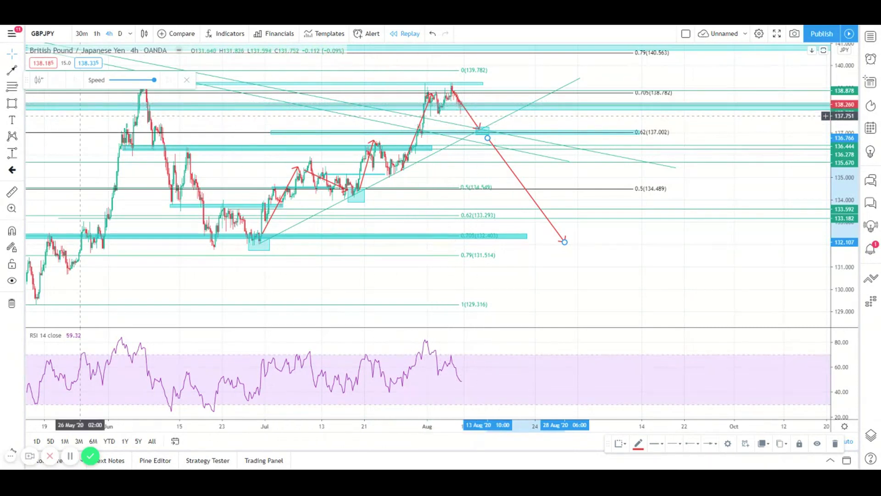
Step: Try a rising red arrow from about 138.121 on 10 August to the 0.79 Fibonacci level, and remove it
{"action": "left_click", "coordinate": [470, 108]}
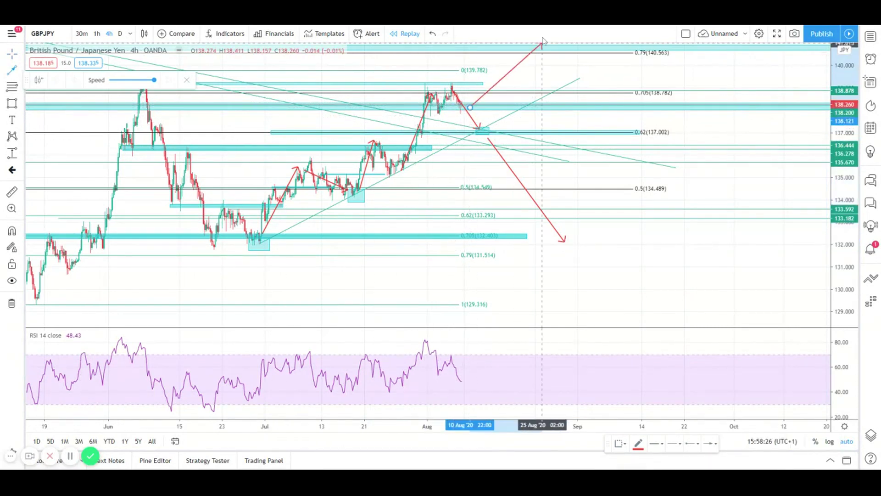
{"action": "left_click", "coordinate": [511, 54]}
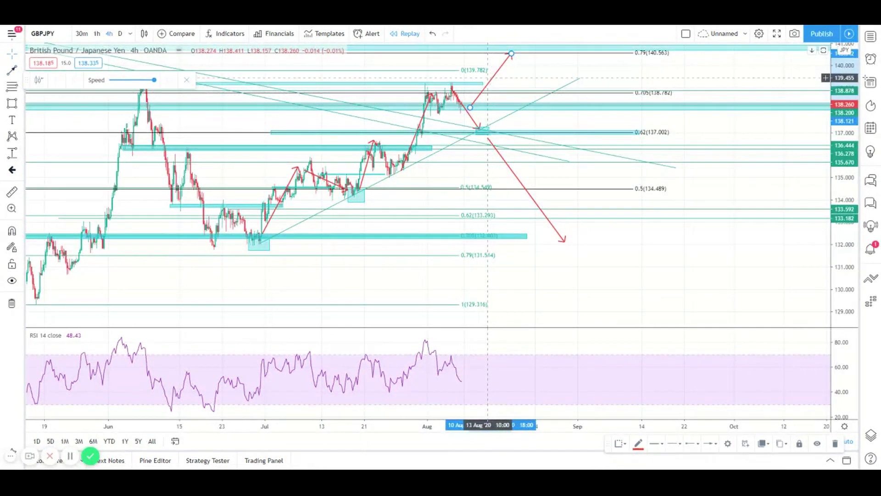
{"action": "key", "text": "Delete"}
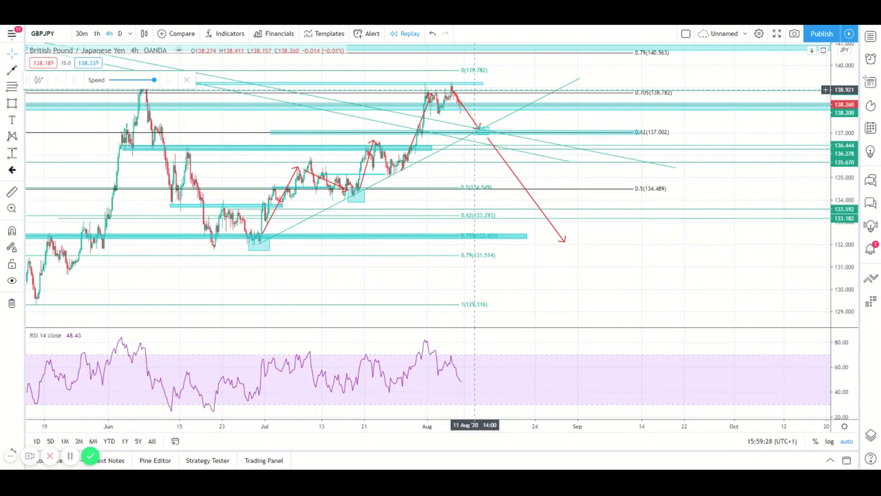
Step: Try covering the price action since 28 May with a large rectangle from about 138.572 to 132.784, and remove it
{"action": "left_click", "coordinate": [10, 107]}
{"action": "left_click_drag", "start_coordinate": [98, 97], "coordinate": [464, 227]}
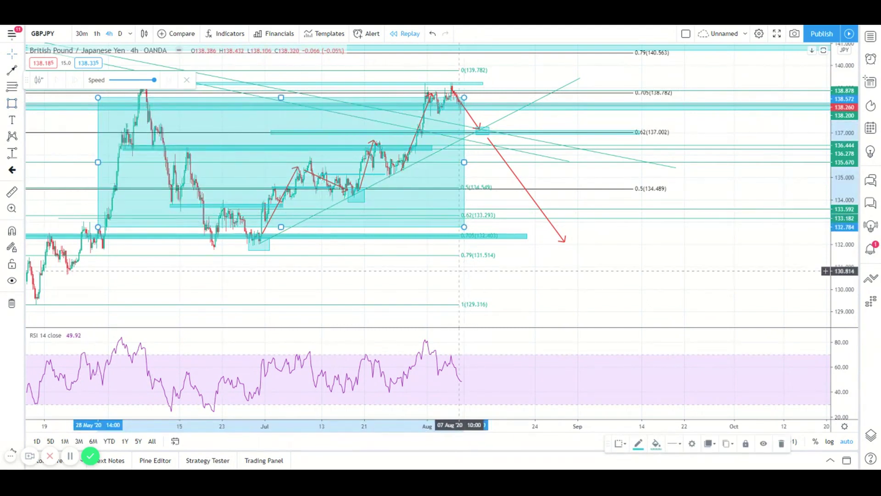
{"action": "key", "text": "Delete"}
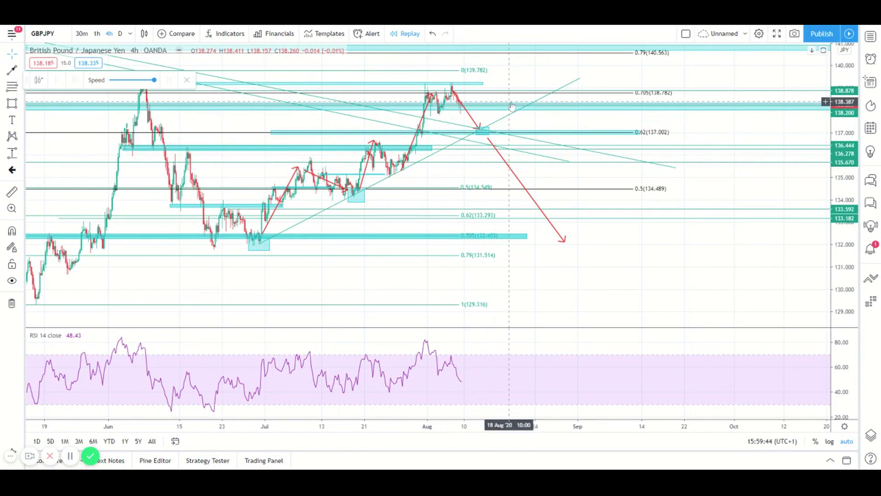
Step: Draw a rising red arrow from the projected trend line touch at about 137.170 on 12 August to about 140.474 on 25 August
{"action": "scroll", "coordinate": [315, 189], "scroll_direction": "down", "scroll_amount": 3}
{"action": "scroll", "coordinate": [321, 188], "scroll_direction": "up", "scroll_amount": 3}
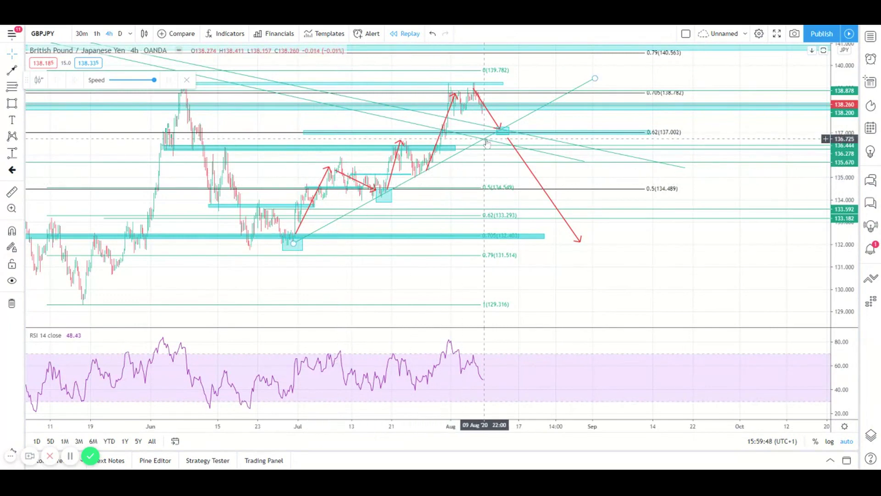
{"action": "scroll", "coordinate": [464, 147], "scroll_direction": "up", "scroll_amount": 2}
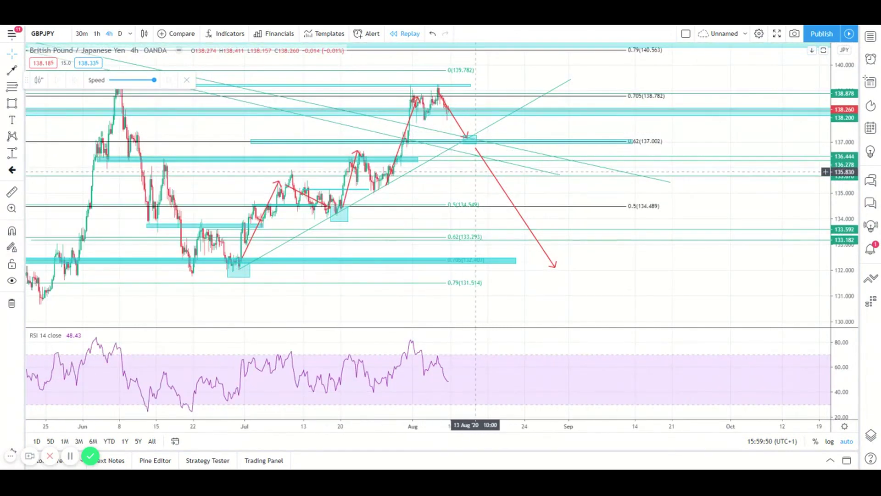
{"action": "left_click", "coordinate": [12, 70]}
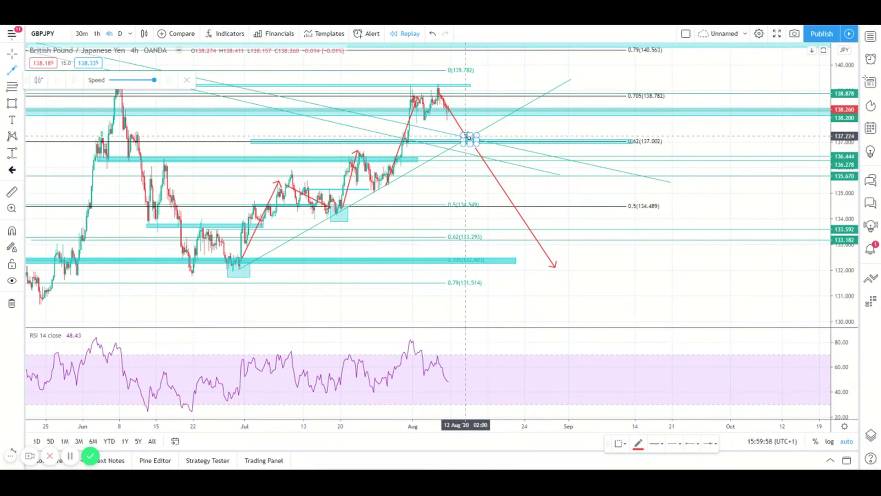
{"action": "left_click", "coordinate": [20, 70]}
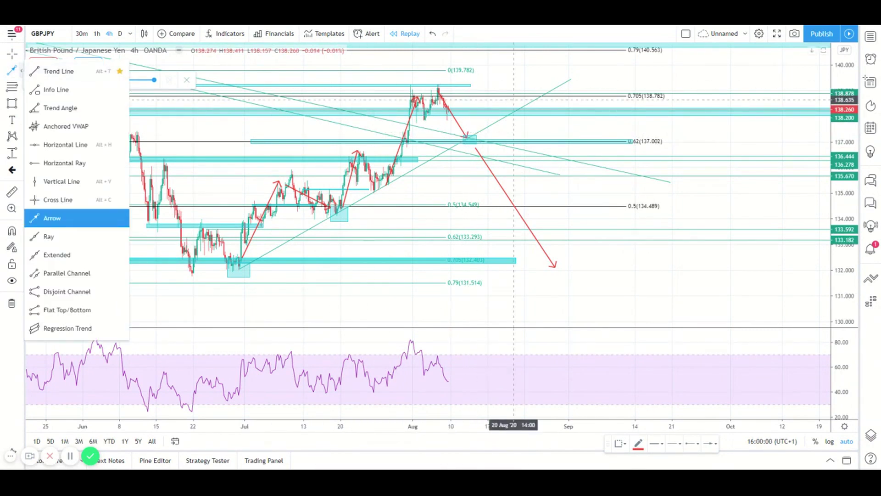
{"action": "left_click", "coordinate": [52, 218]}
{"action": "left_click", "coordinate": [484, 116]}
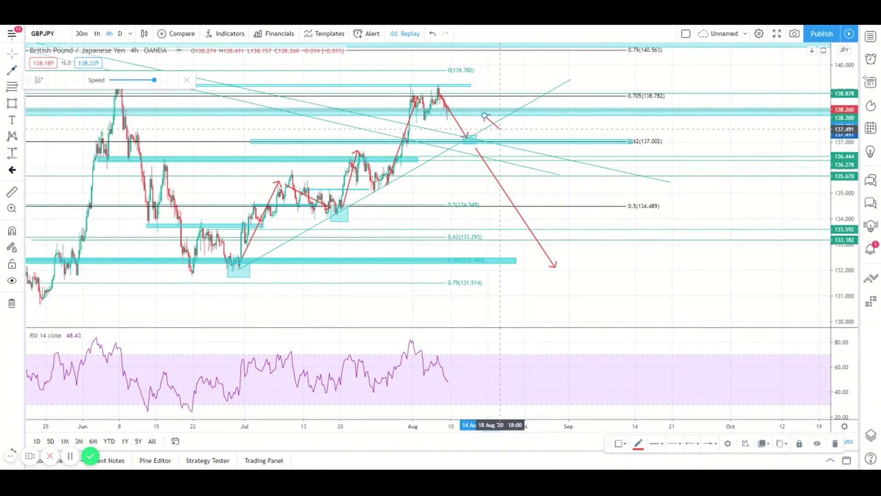
{"action": "left_click_drag", "start_coordinate": [468, 137], "coordinate": [469, 137]}
{"action": "left_click_drag", "start_coordinate": [484, 115], "coordinate": [531, 52]}
{"action": "left_click", "coordinate": [533, 53]}
{"action": "scroll", "coordinate": [520, 129], "scroll_direction": "down", "scroll_amount": 5}
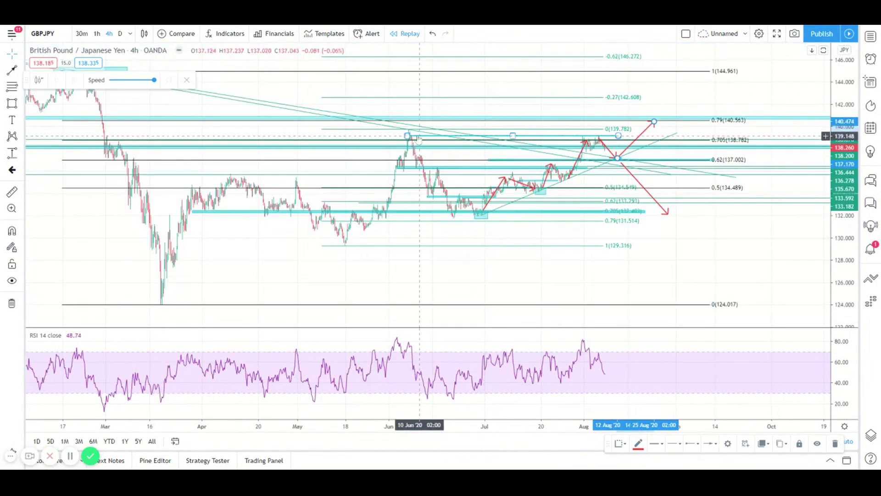
{"action": "scroll", "coordinate": [526, 134], "scroll_direction": "down", "scroll_amount": 6}
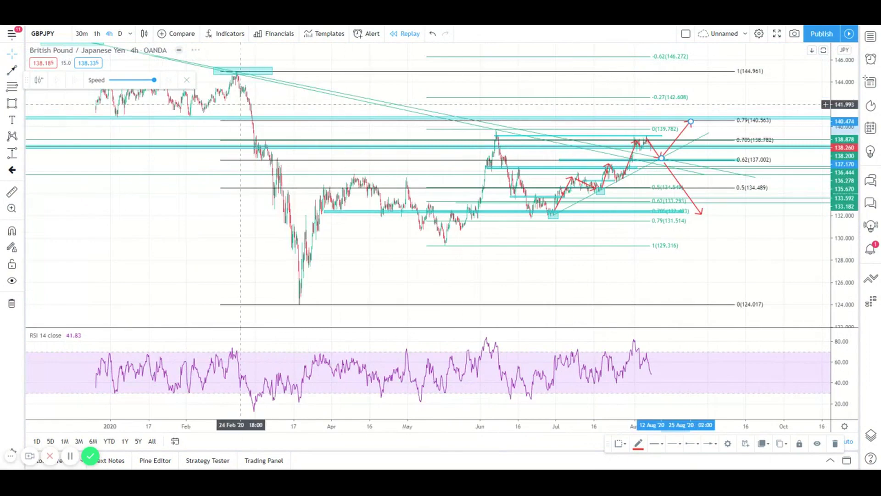
{"action": "scroll", "coordinate": [362, 137], "scroll_direction": "up", "scroll_amount": 8}
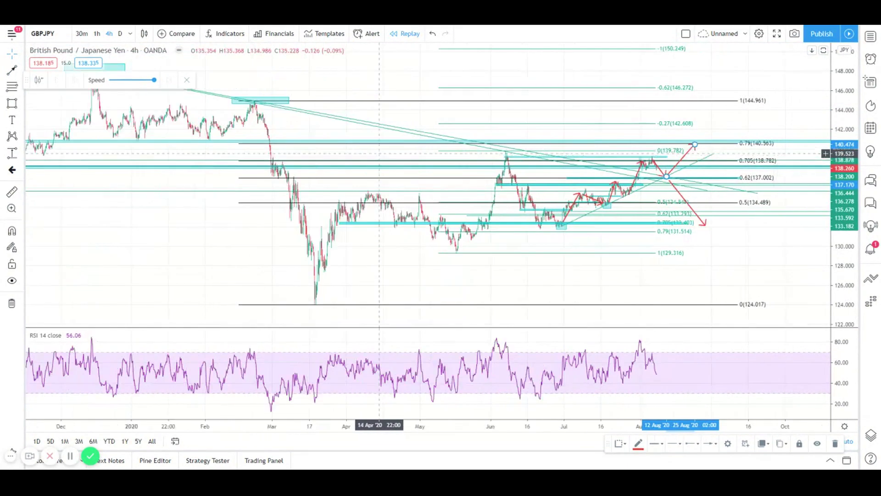
{"action": "left_click", "coordinate": [626, 123]}
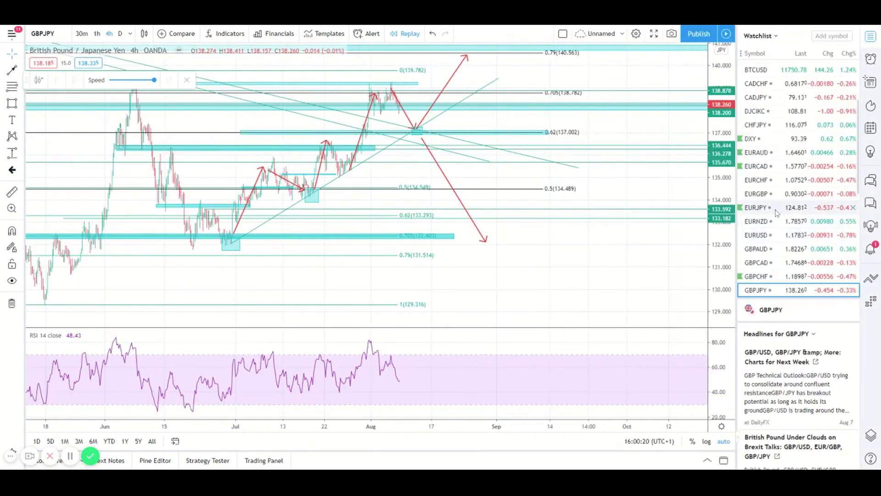
Step: Open the GBPUSD chart from the watchlist and examine the ascending trend line and support zone around 1.30
{"action": "scroll", "coordinate": [785, 233], "scroll_direction": "down", "scroll_amount": 1}
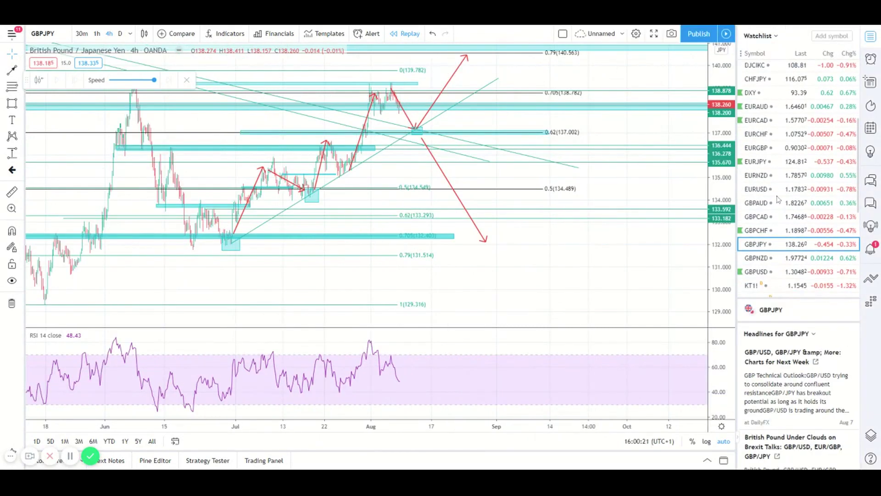
{"action": "left_click", "coordinate": [765, 272]}
{"action": "scroll", "coordinate": [522, 112], "scroll_direction": "down", "scroll_amount": 5}
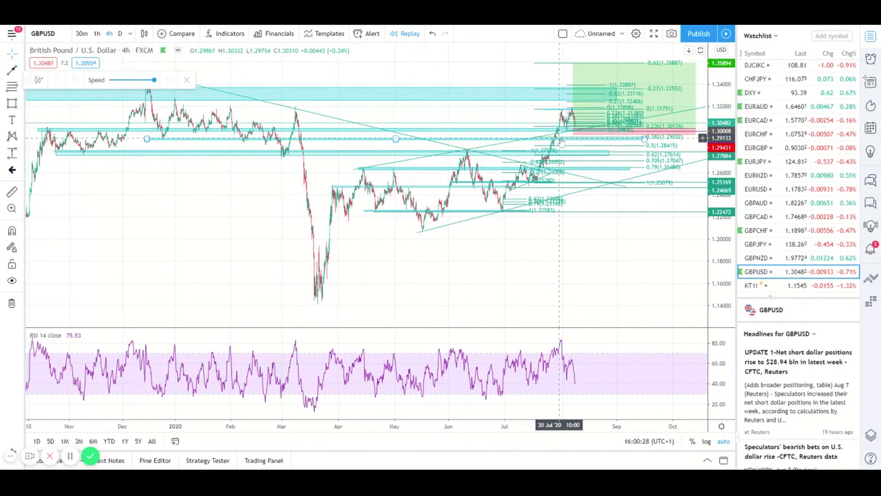
{"action": "scroll", "coordinate": [567, 134], "scroll_direction": "up", "scroll_amount": 3}
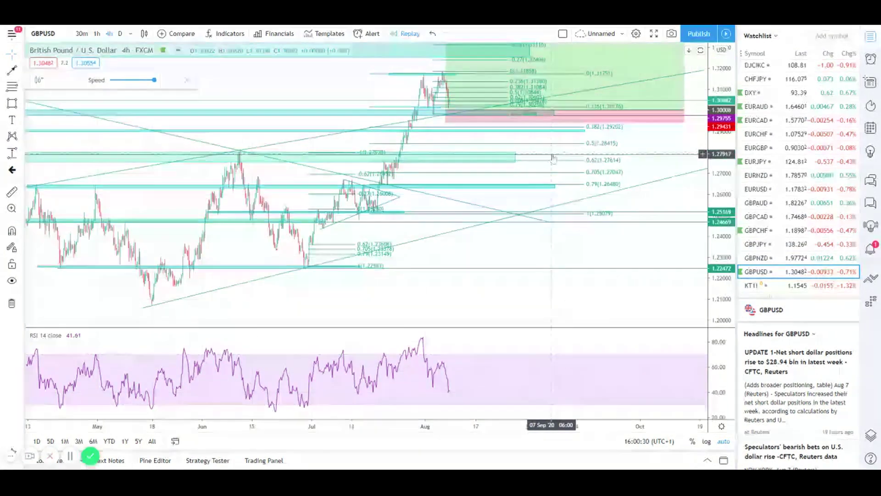
{"action": "scroll", "coordinate": [454, 133], "scroll_direction": "up", "scroll_amount": 2}
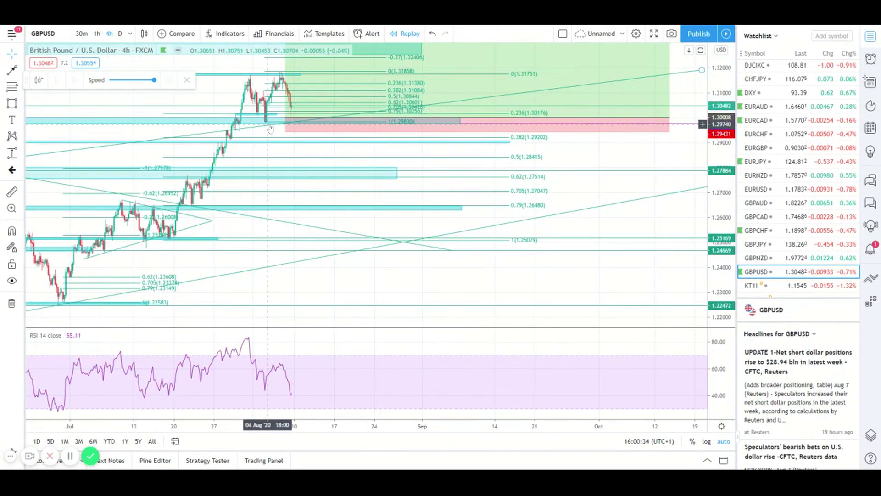
{"action": "scroll", "coordinate": [273, 128], "scroll_direction": "down", "scroll_amount": 2}
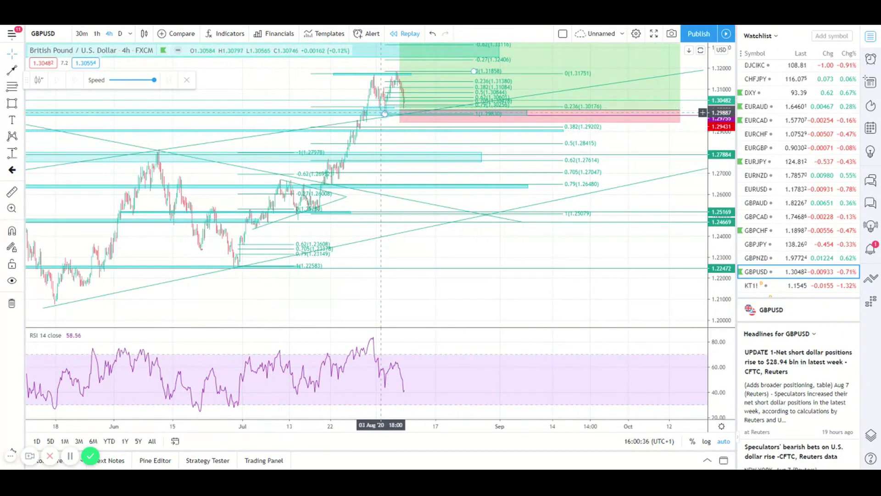
{"action": "scroll", "coordinate": [428, 115], "scroll_direction": "down", "scroll_amount": 2}
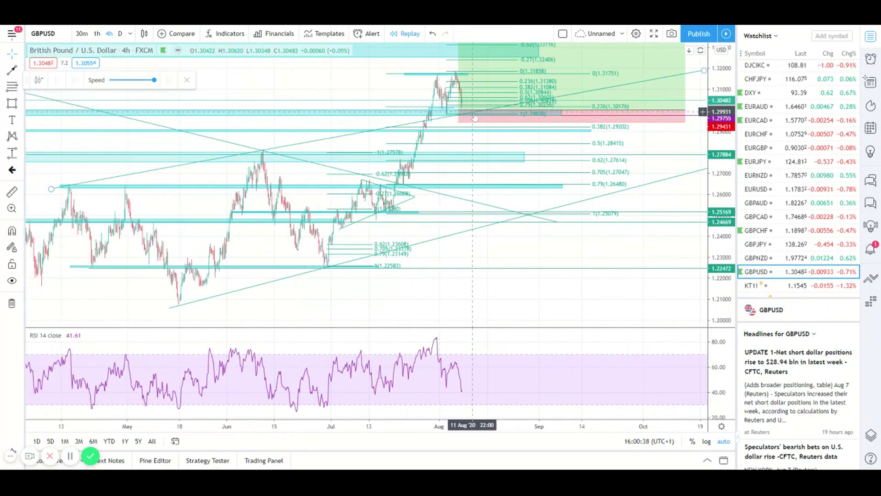
{"action": "scroll", "coordinate": [475, 116], "scroll_direction": "up", "scroll_amount": 4}
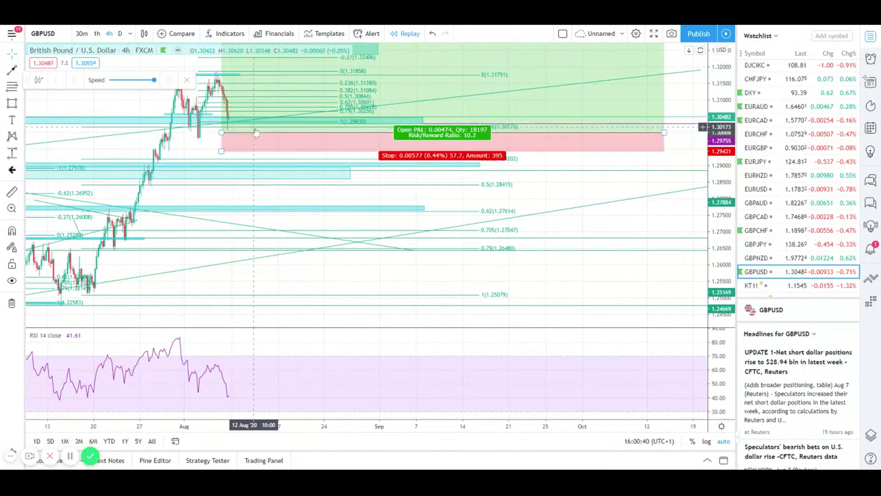
{"action": "scroll", "coordinate": [252, 142], "scroll_direction": "up", "scroll_amount": 2}
{"action": "scroll", "coordinate": [262, 148], "scroll_direction": "down", "scroll_amount": 2}
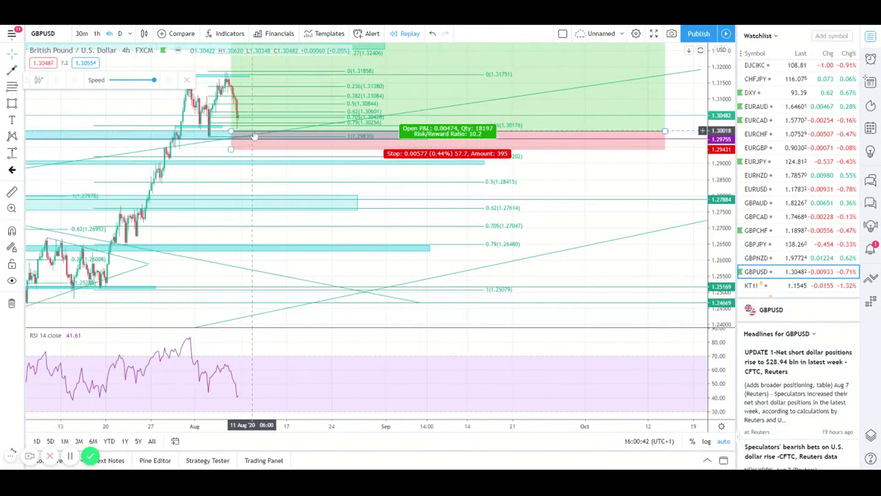
Step: Try marking the area at the 0.236 Fibonacci level with a thin rectangle from 3 August to 16 September at about 1.30104
{"action": "left_click", "coordinate": [12, 103]}
{"action": "left_click", "coordinate": [490, 125]}
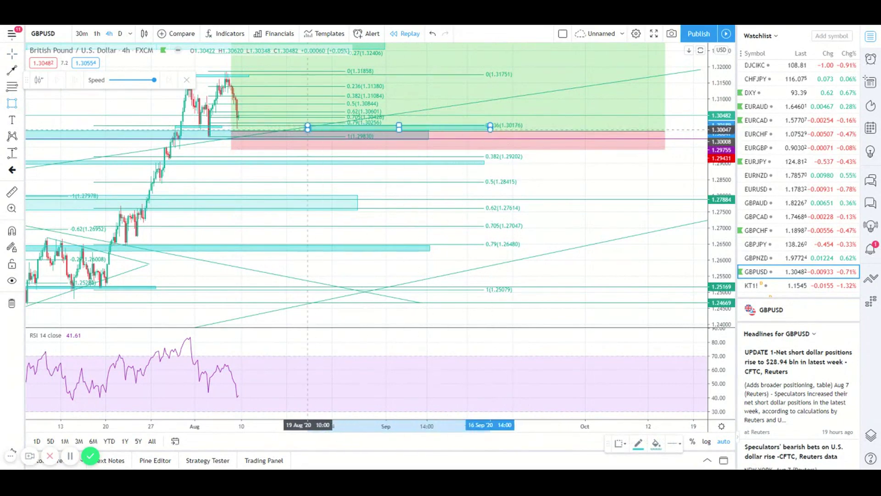
{"action": "left_click", "coordinate": [199, 126]}
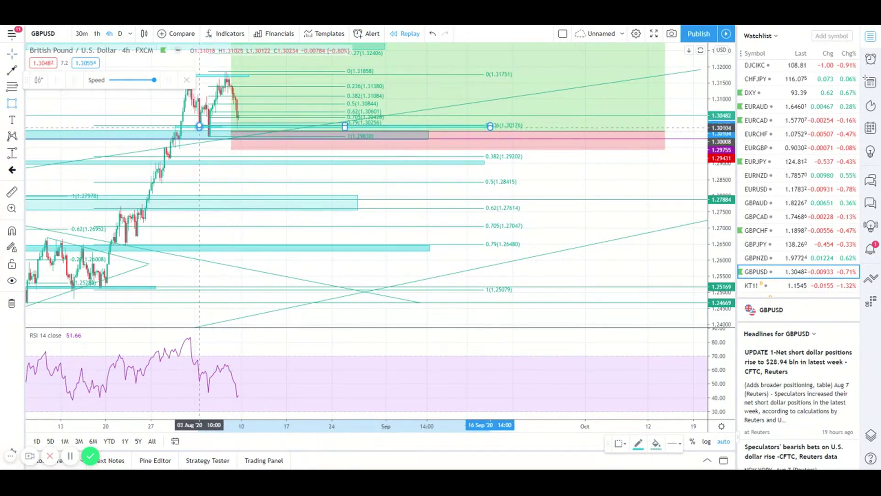
Step: Try a rising red arrow from about 1.29962 at the trend line to the -0.27 Fibonacci level on 24 August, and remove it
{"action": "scroll", "coordinate": [484, 224], "scroll_direction": "down", "scroll_amount": 2}
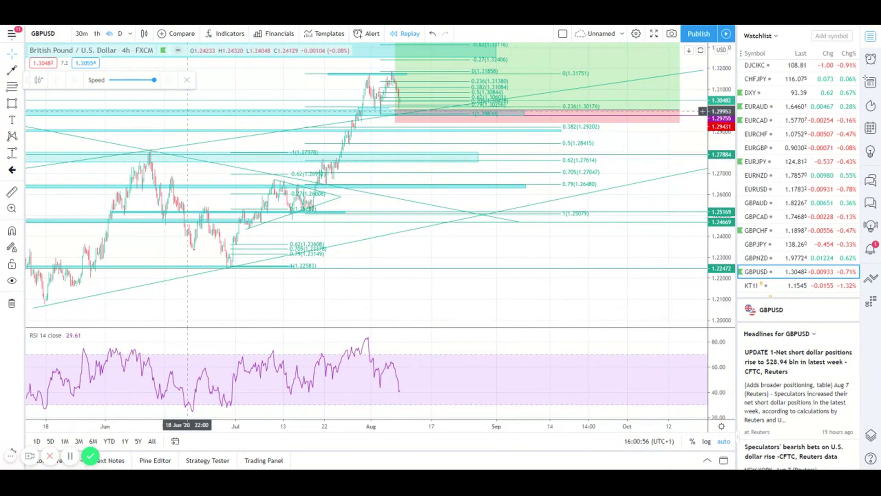
{"action": "scroll", "coordinate": [320, 166], "scroll_direction": "down", "scroll_amount": 3}
{"action": "scroll", "coordinate": [320, 166], "scroll_direction": "up", "scroll_amount": 3}
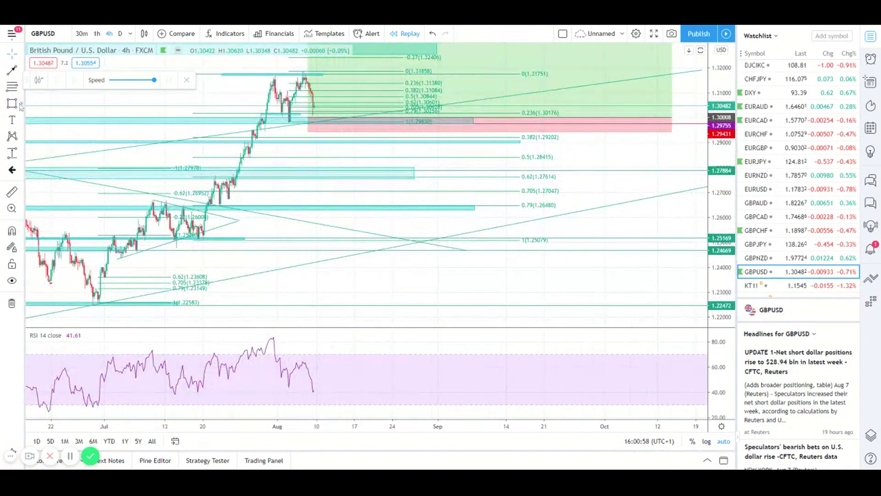
{"action": "scroll", "coordinate": [279, 106], "scroll_direction": "down", "scroll_amount": 5}
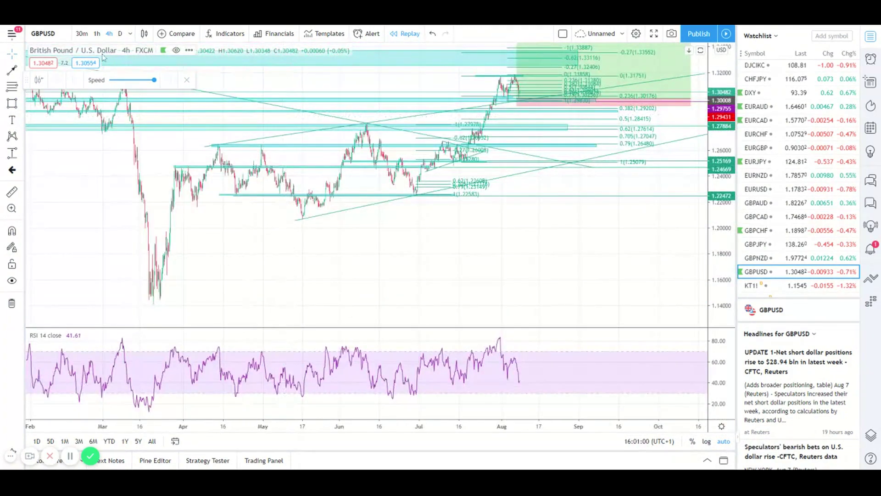
{"action": "left_click", "coordinate": [13, 71]}
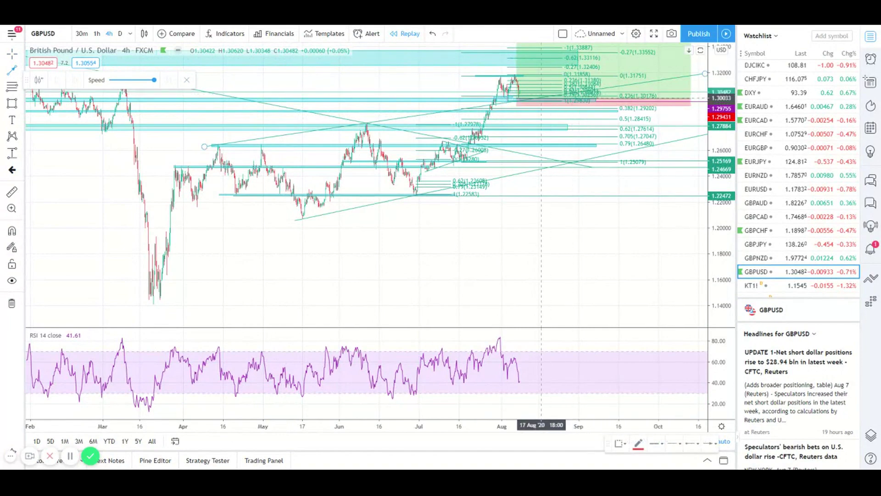
{"action": "left_click", "coordinate": [533, 98]}
{"action": "left_click", "coordinate": [557, 52]}
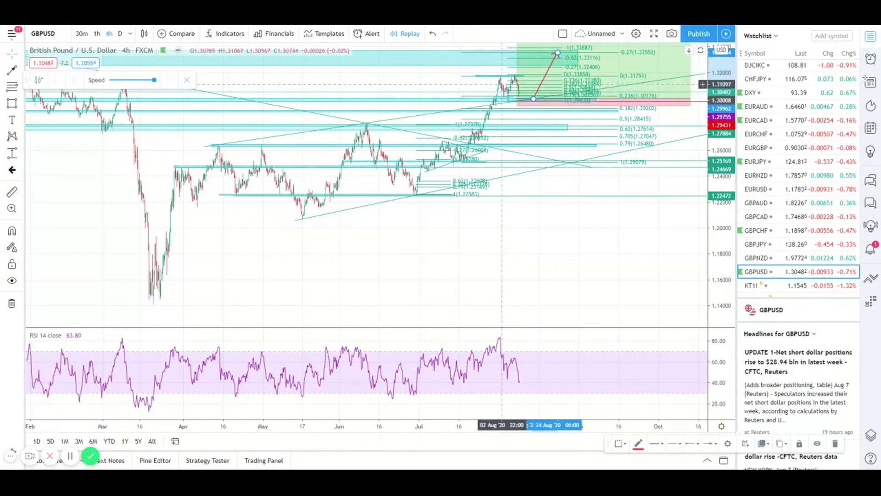
{"action": "left_click", "coordinate": [433, 98]}
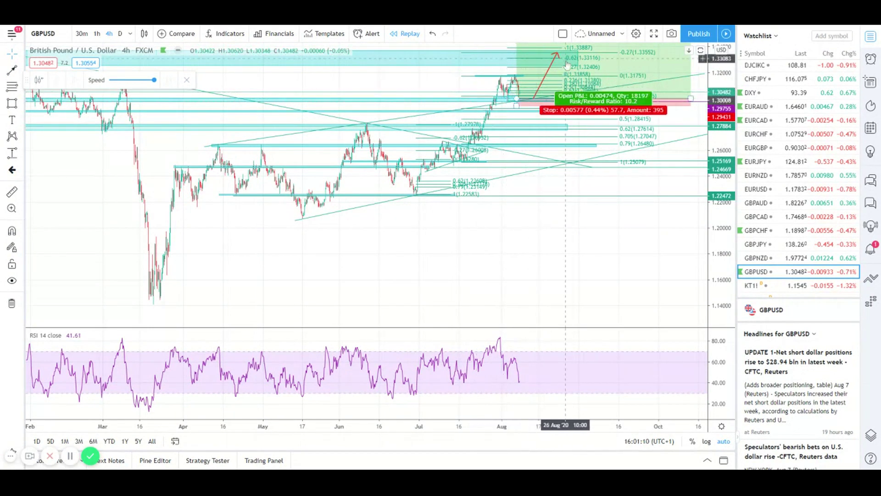
{"action": "left_click", "coordinate": [534, 90]}
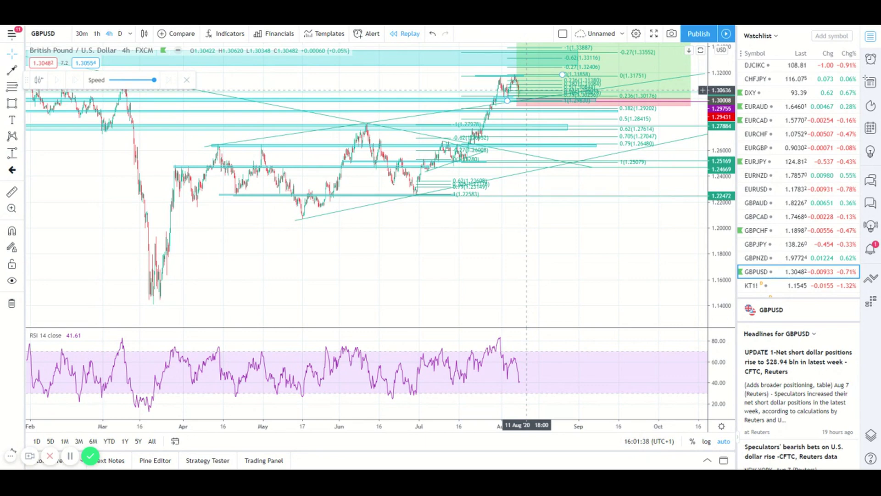
Step: Open the GBPCAD chart from the watchlist and examine its descending trend line and marked price zones
{"action": "key", "text": "Up"}
{"action": "key", "text": "Up"}
{"action": "key", "text": "Up"}
{"action": "key", "text": "Up"}
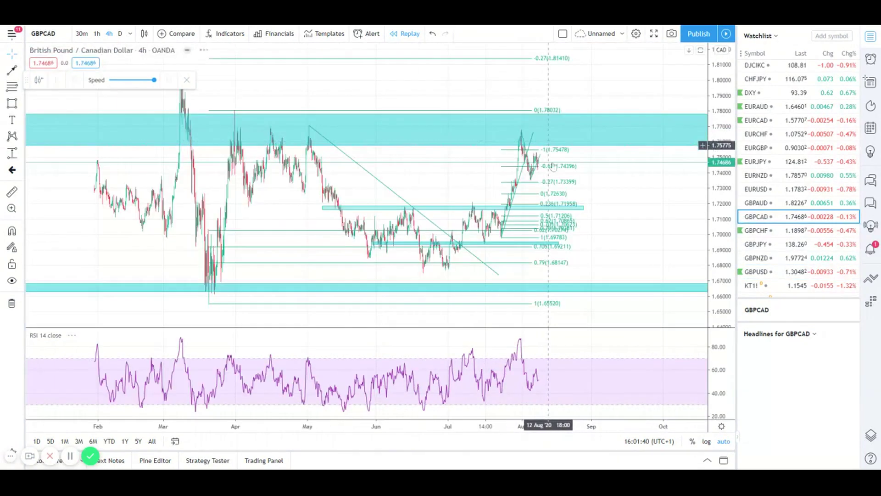
{"action": "scroll", "coordinate": [413, 207], "scroll_direction": "up", "scroll_amount": 5}
{"action": "scroll", "coordinate": [256, 161], "scroll_direction": "down", "scroll_amount": 4}
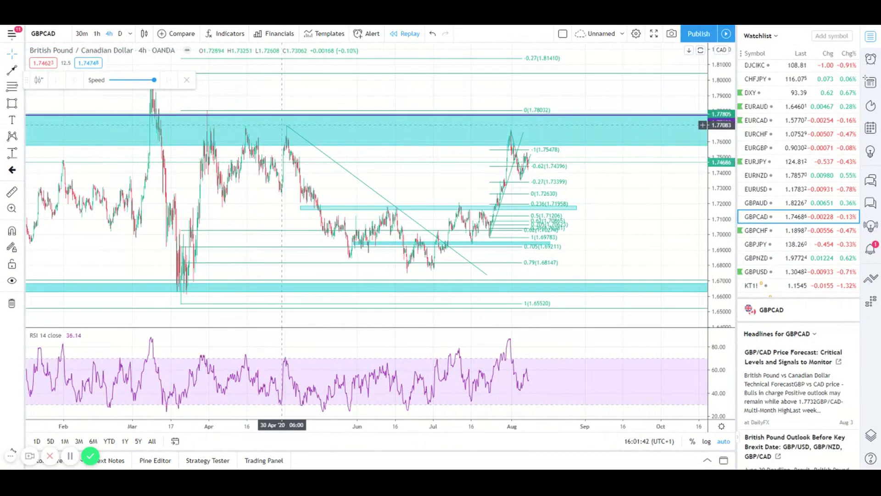
{"action": "left_click", "coordinate": [364, 207]}
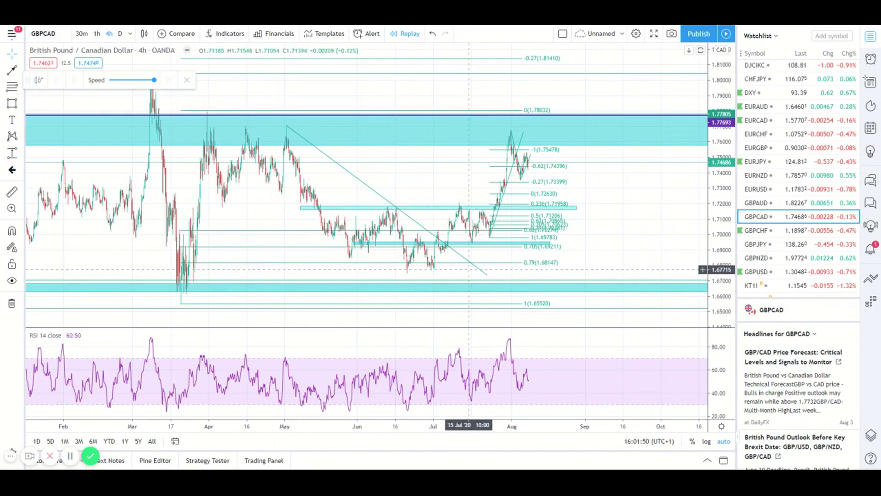
Step: Extend the descending GBPCAD trend line from the early-May high down to 31 July 2020 at about 1.66406
{"action": "left_click_drag", "start_coordinate": [487, 275], "coordinate": [509, 289]}
{"action": "left_click", "coordinate": [390, 205]}
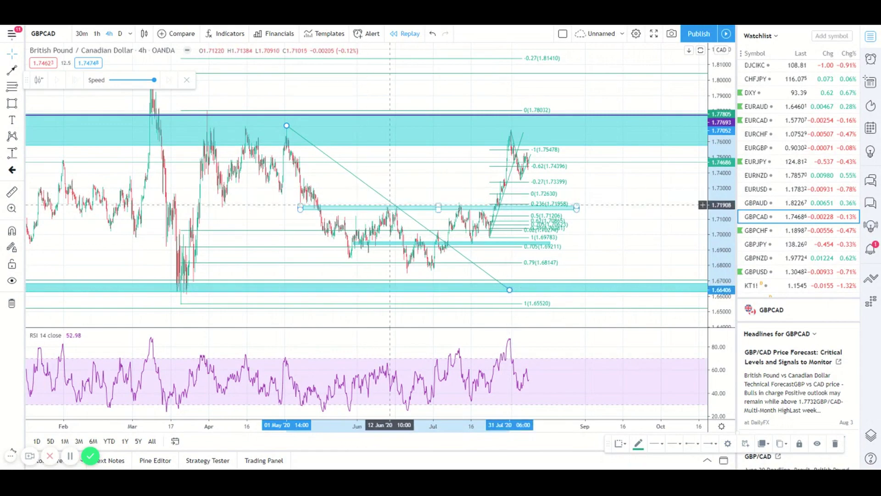
{"action": "left_click", "coordinate": [406, 263]}
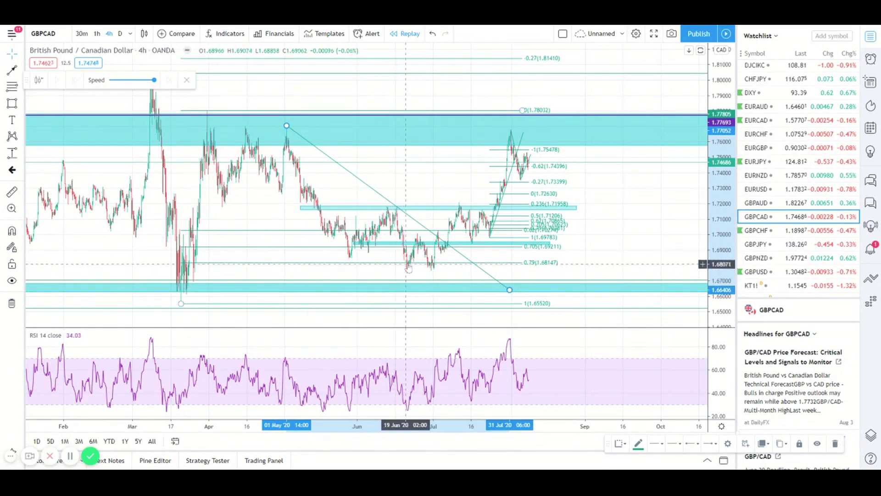
{"action": "left_click", "coordinate": [441, 236]}
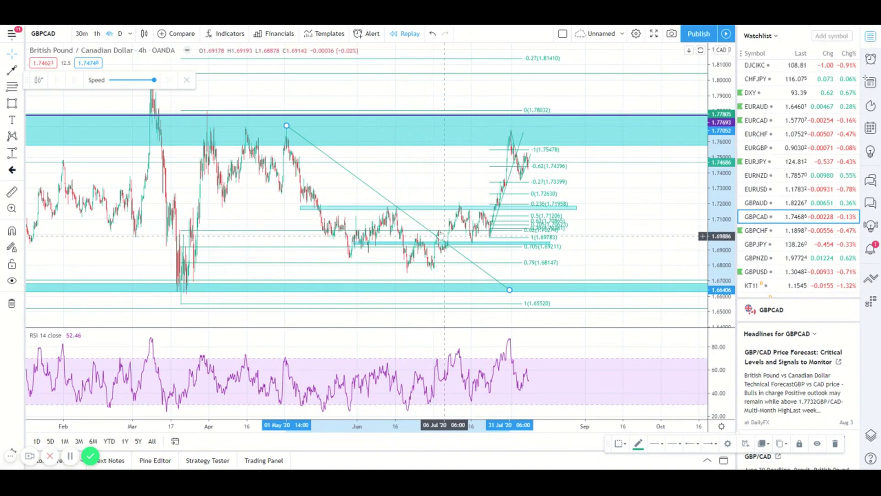
{"action": "left_click", "coordinate": [614, 171]}
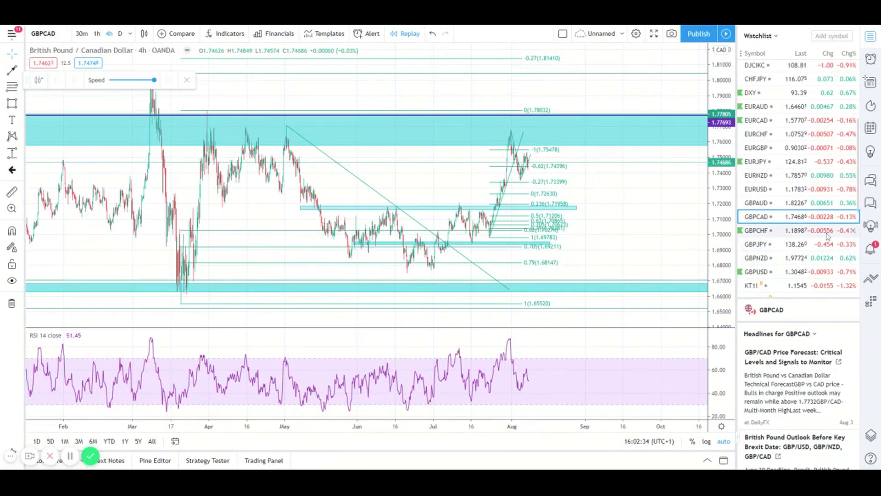
{"action": "scroll", "coordinate": [826, 235], "scroll_direction": "up", "scroll_amount": 5}
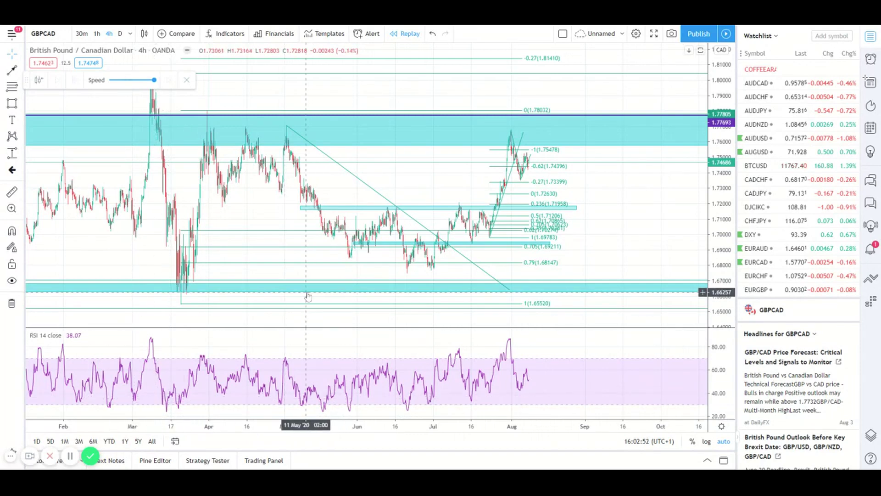
{"action": "scroll", "coordinate": [307, 296], "scroll_direction": "down", "scroll_amount": 2}
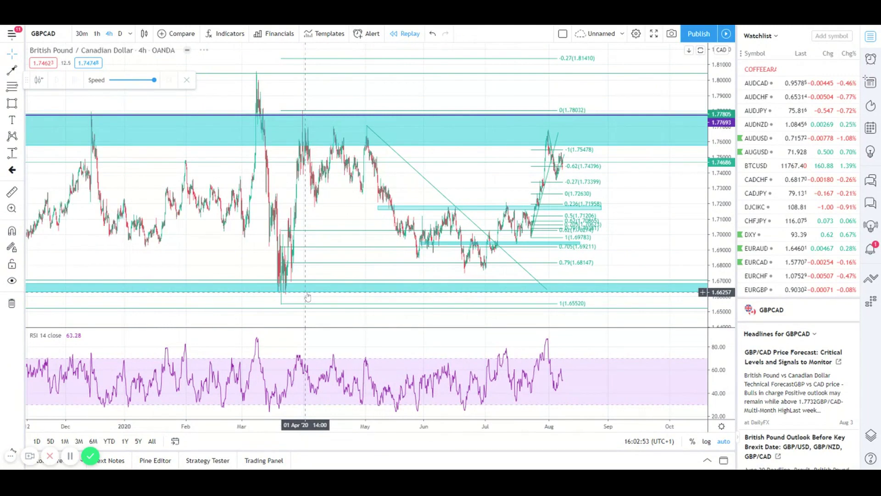